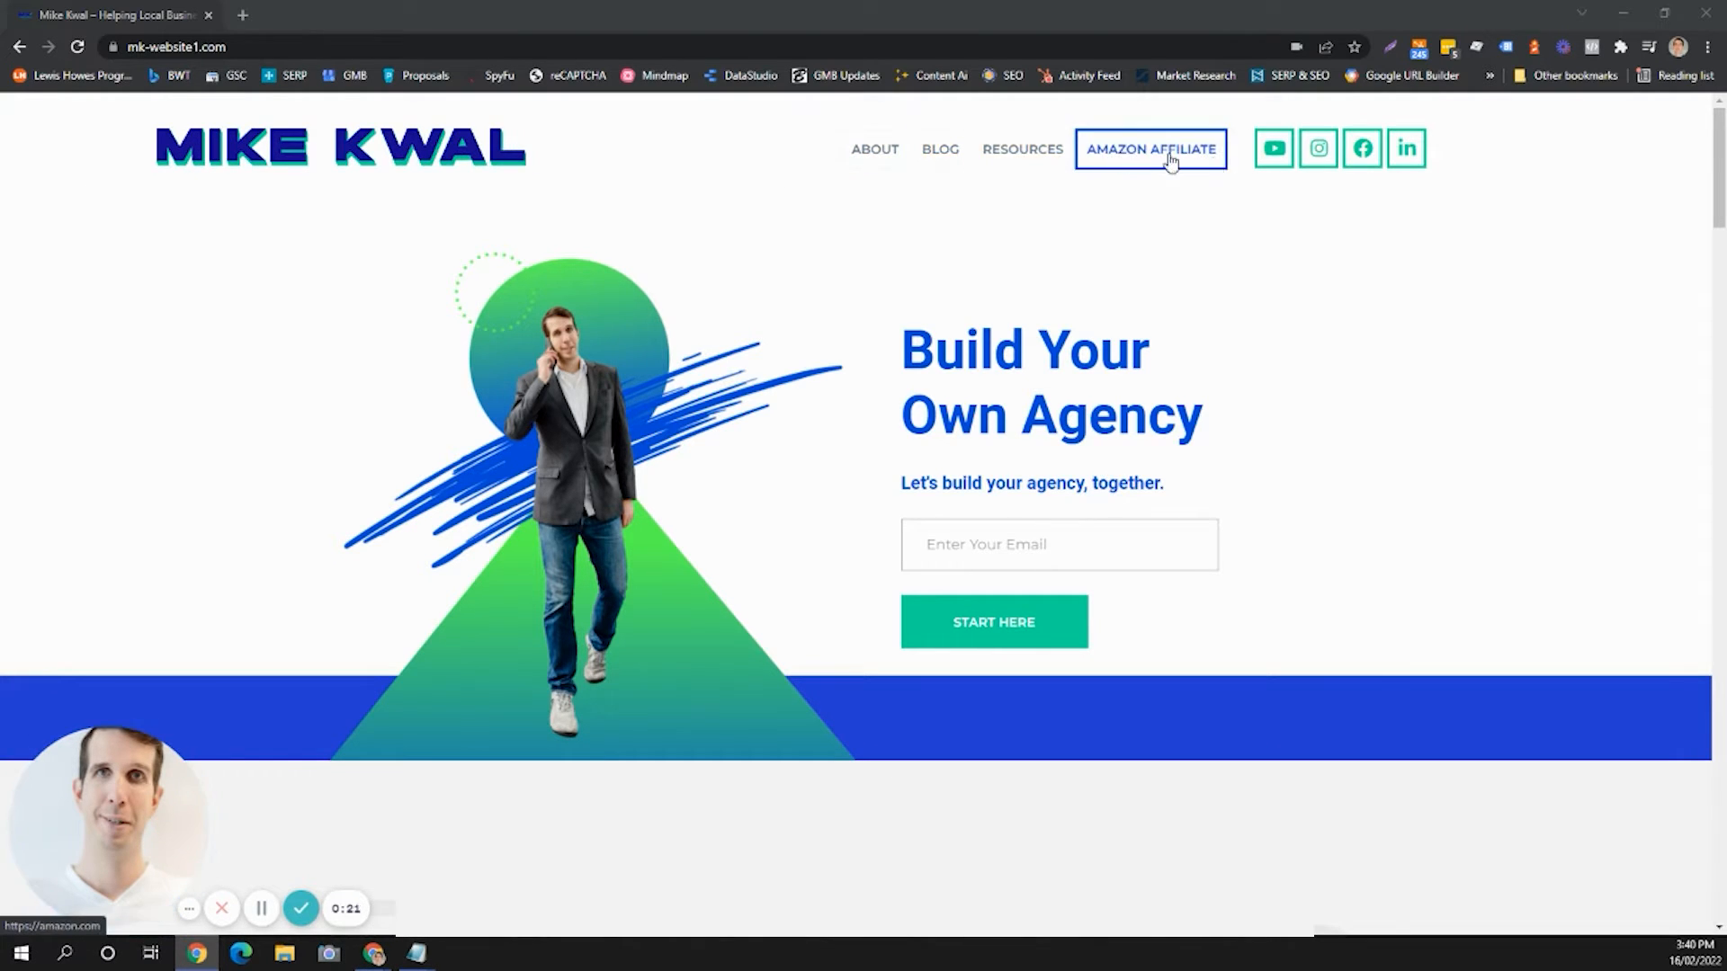
Open the site's WordPress login page at mk-website1.com/wp-admin.
{"action": "scroll", "coordinate": [1306, 212], "scroll_direction": "down", "scroll_amount": 20}
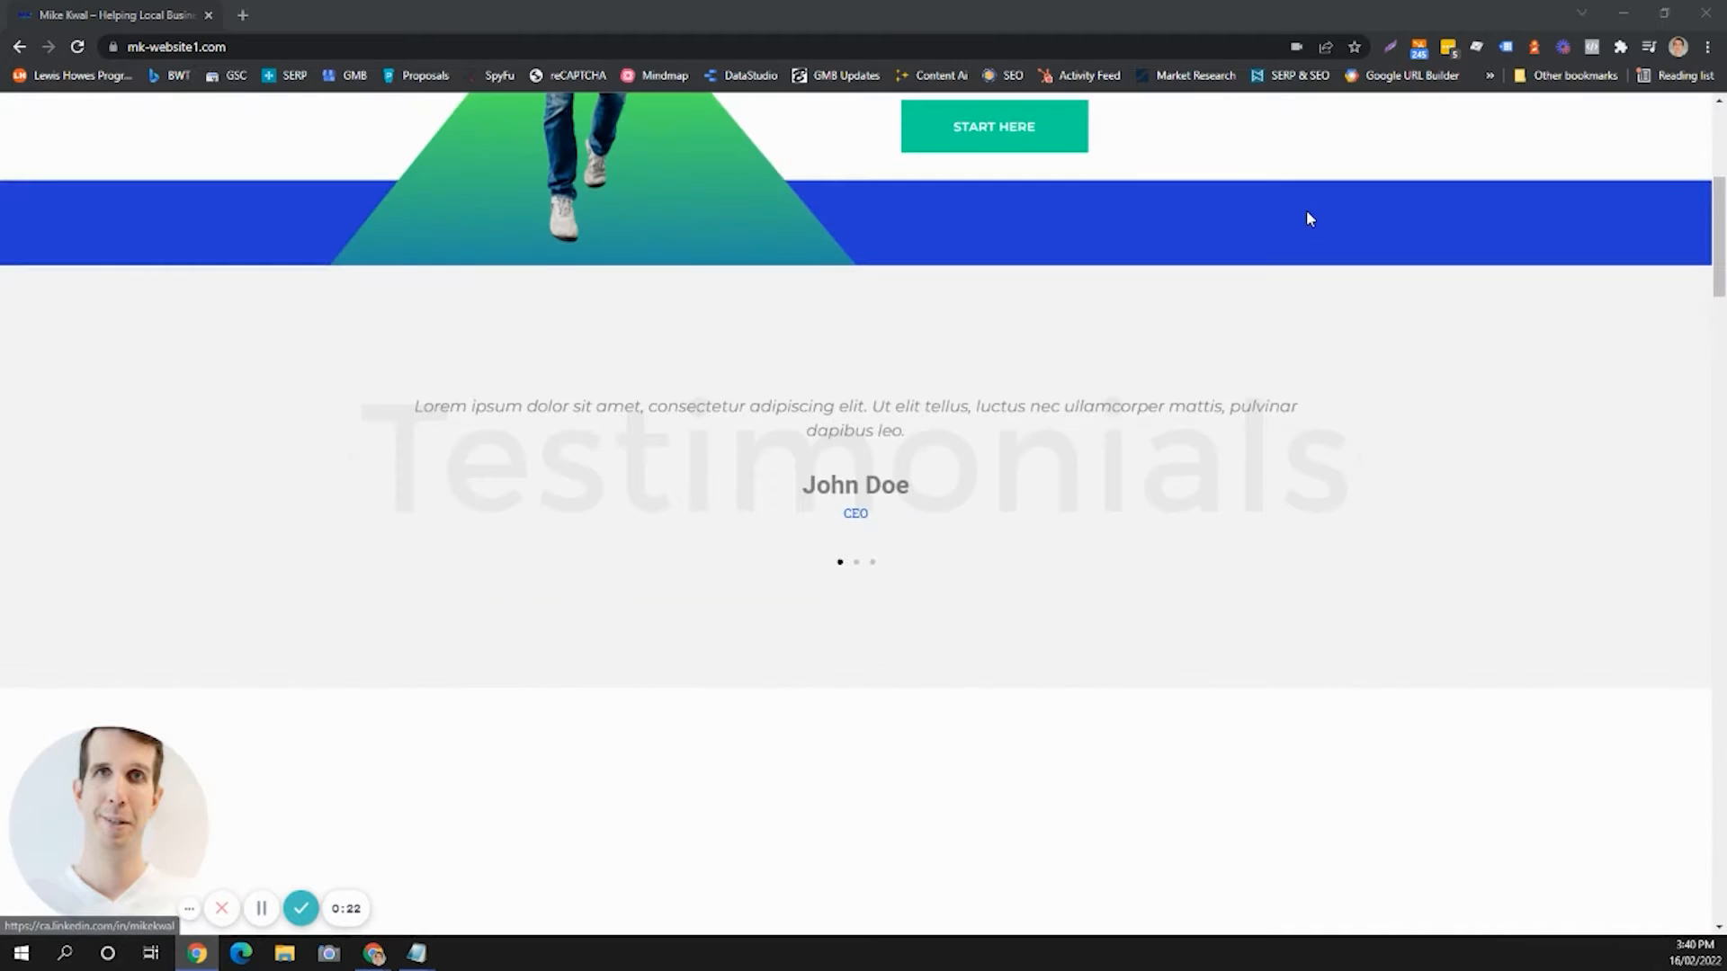
{"action": "scroll", "coordinate": [1292, 235], "scroll_direction": "down", "scroll_amount": 15}
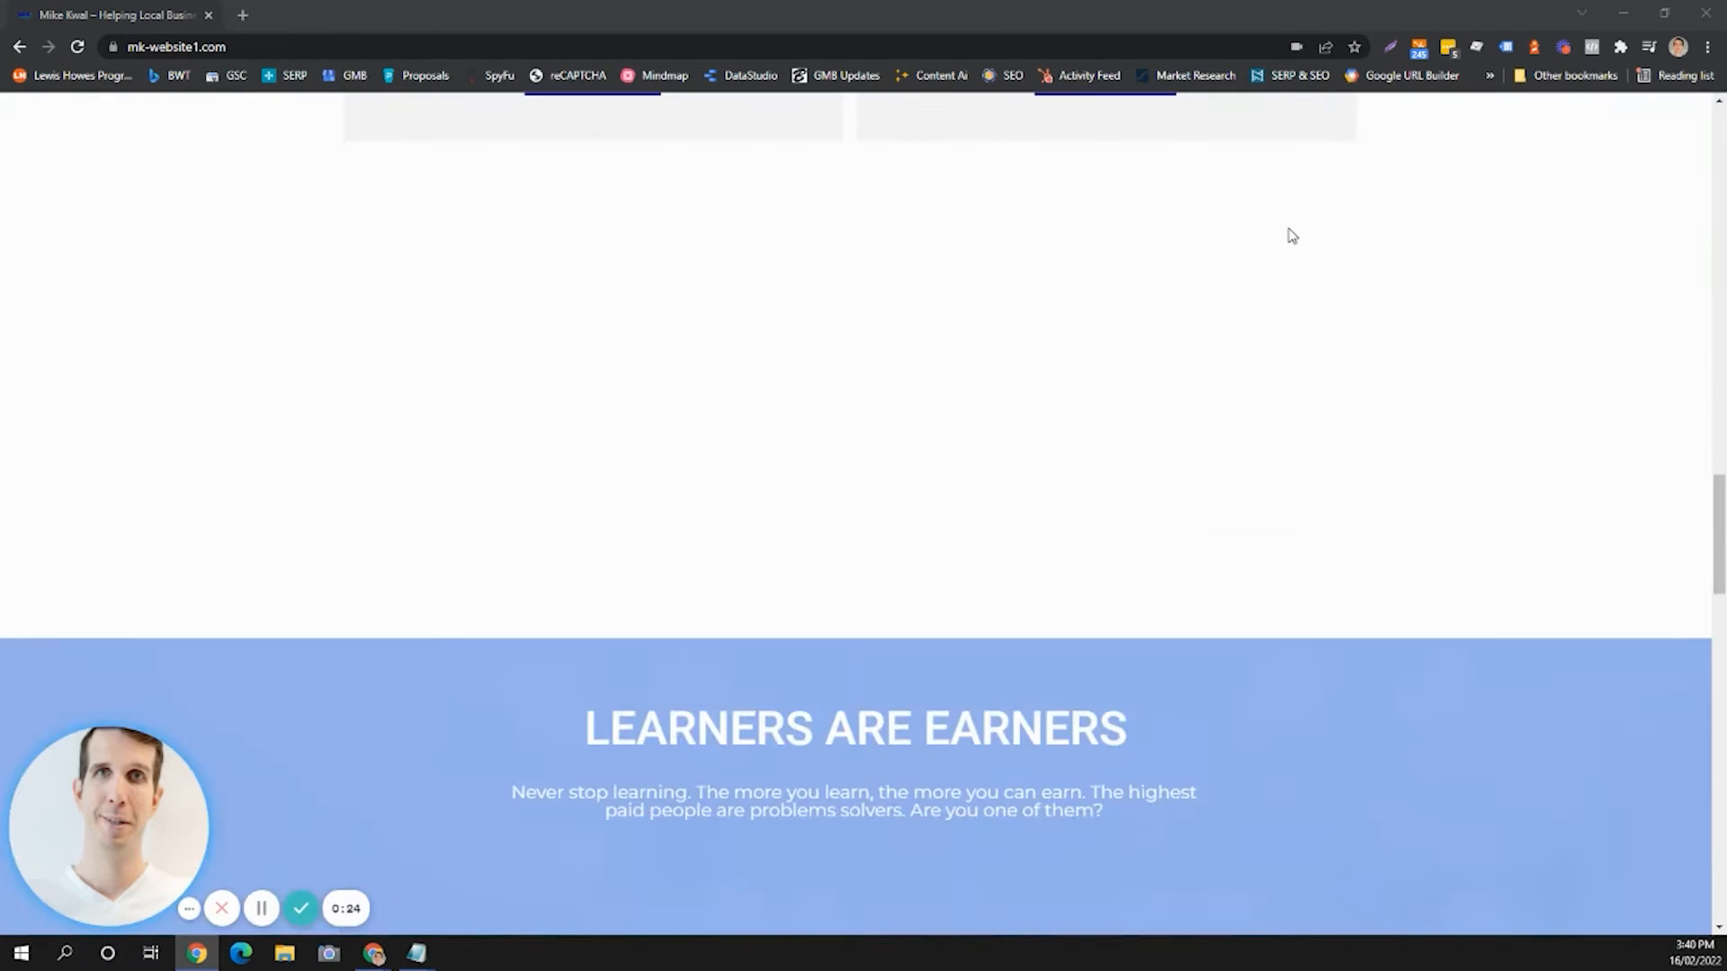
{"action": "scroll", "coordinate": [1257, 324], "scroll_direction": "down", "scroll_amount": 1}
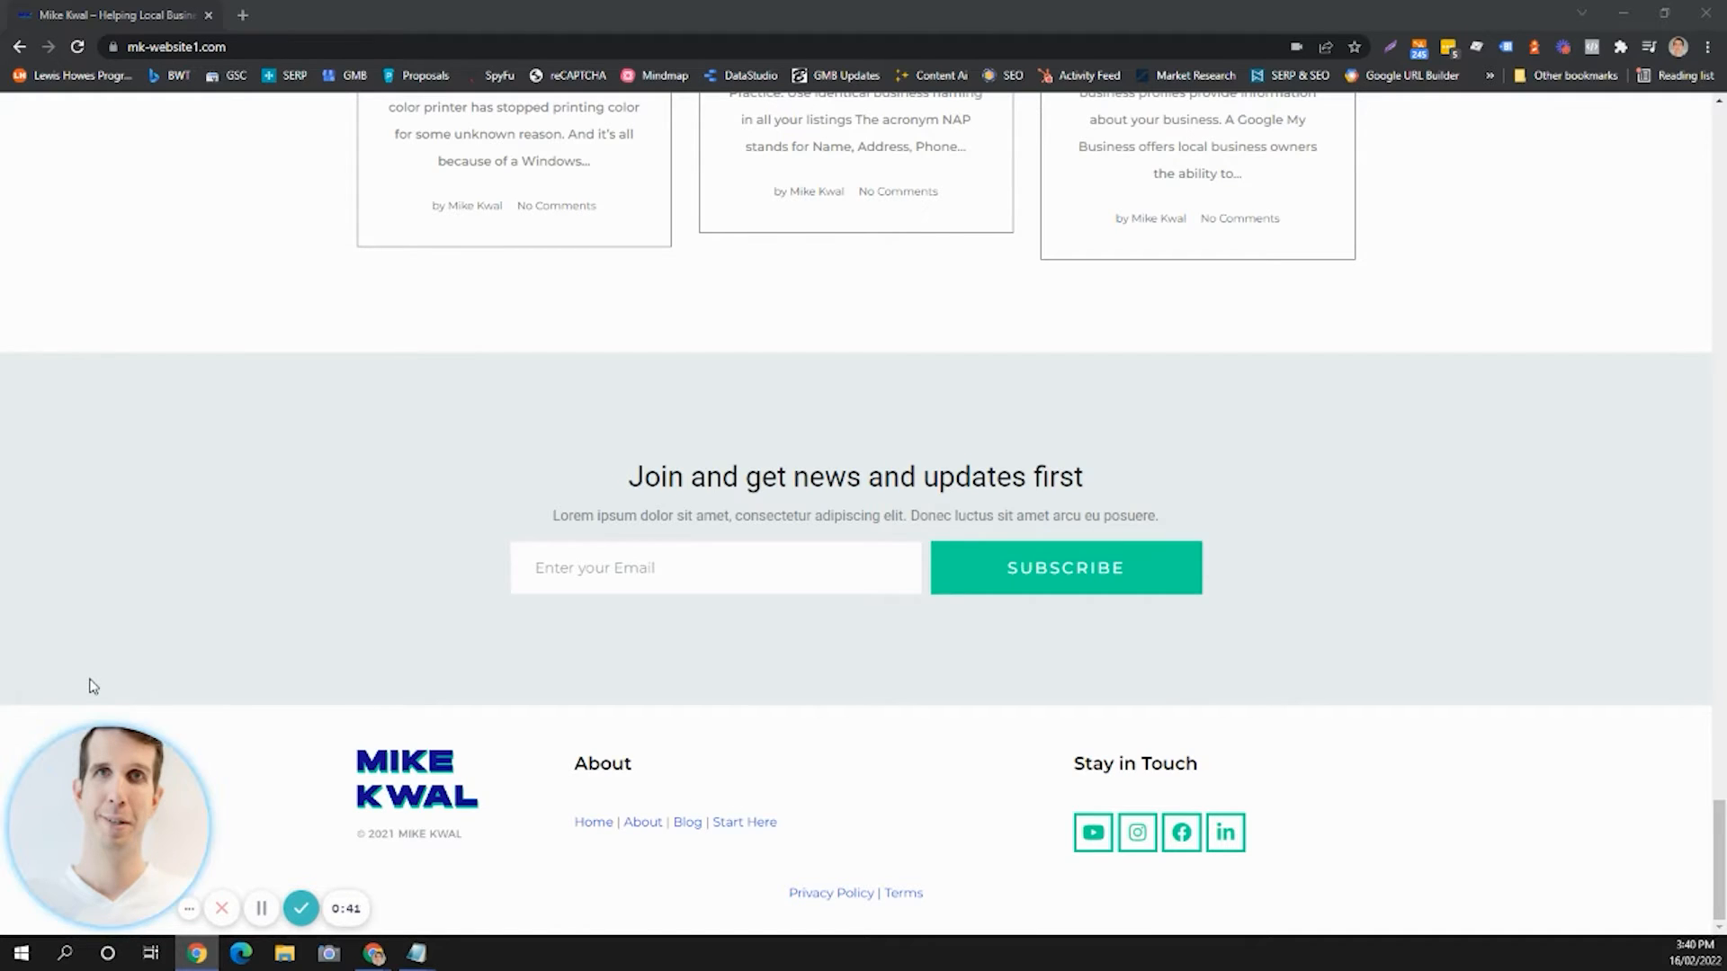
{"action": "left_click", "coordinate": [301, 52]}
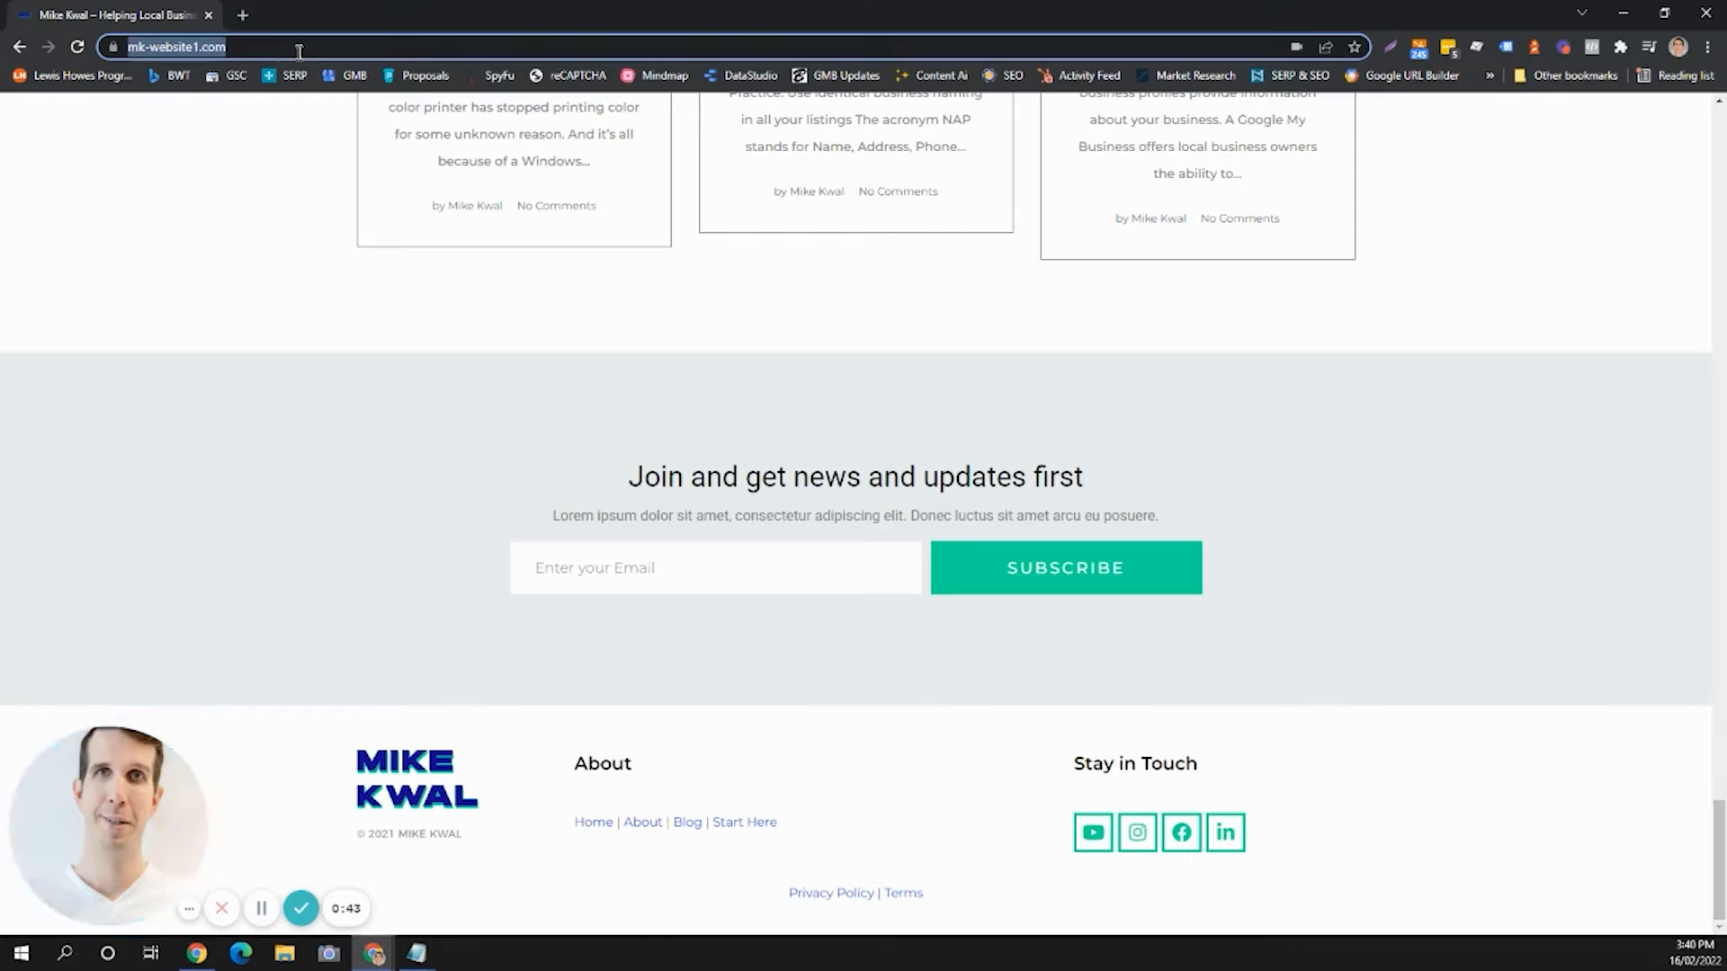
{"action": "left_click", "coordinate": [316, 54]}
{"action": "type", "text": "/"}
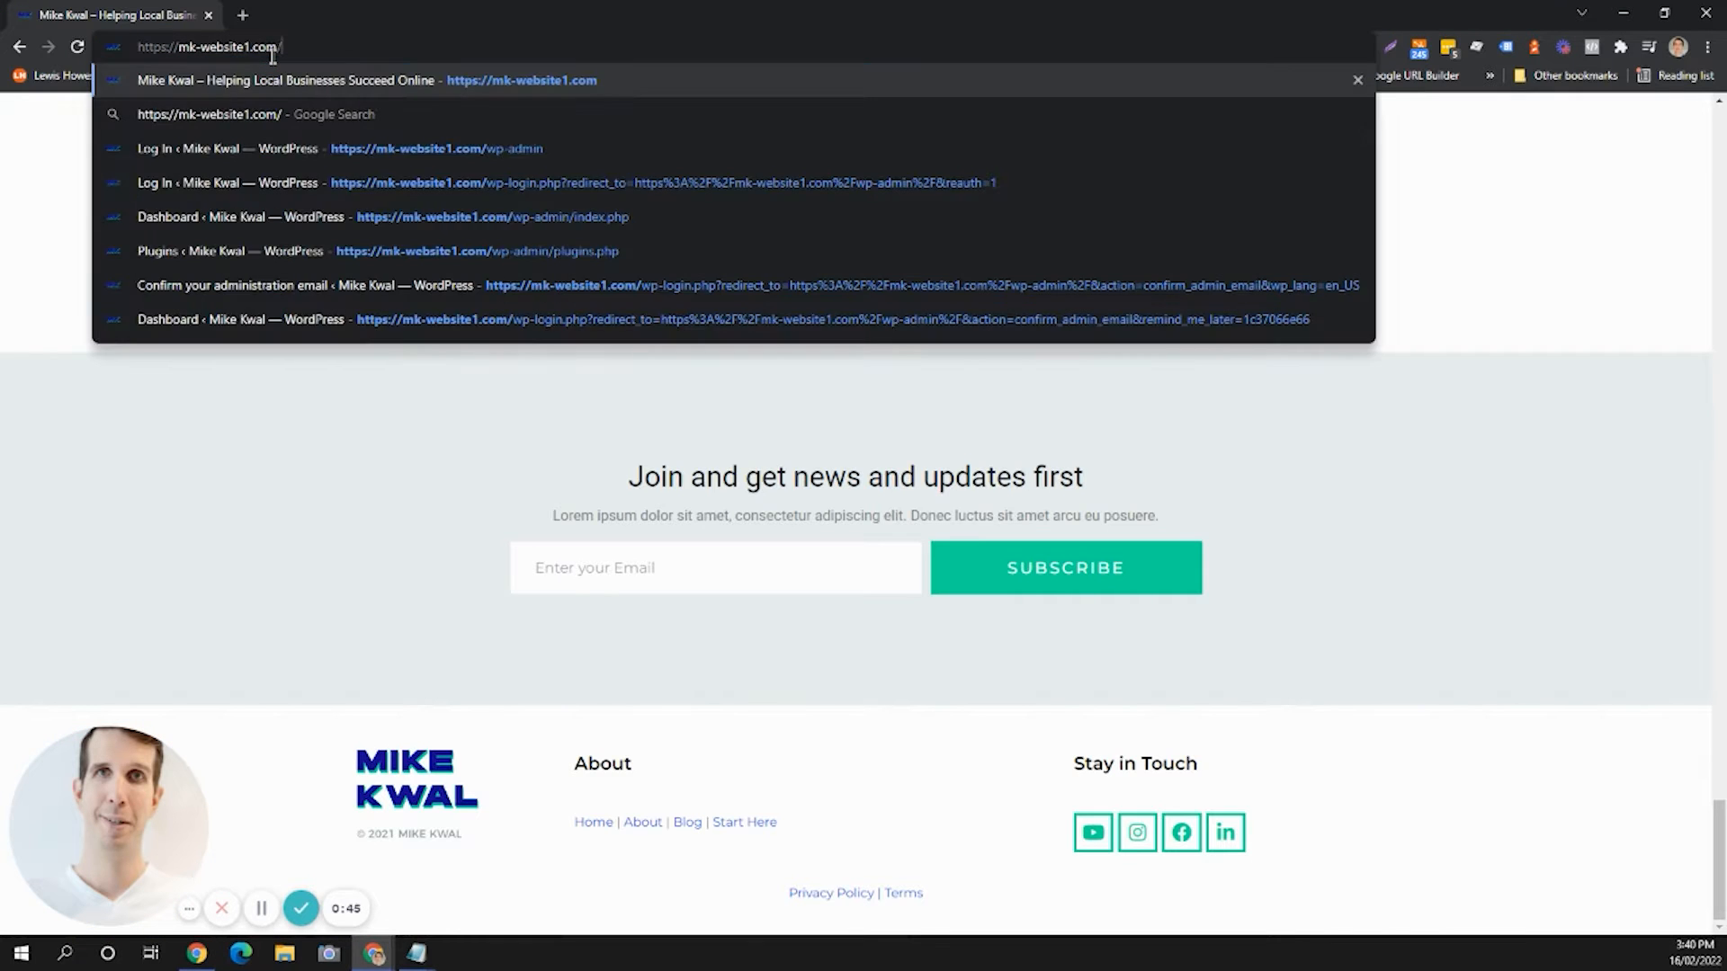
{"action": "type", "text": "wp-admin"}
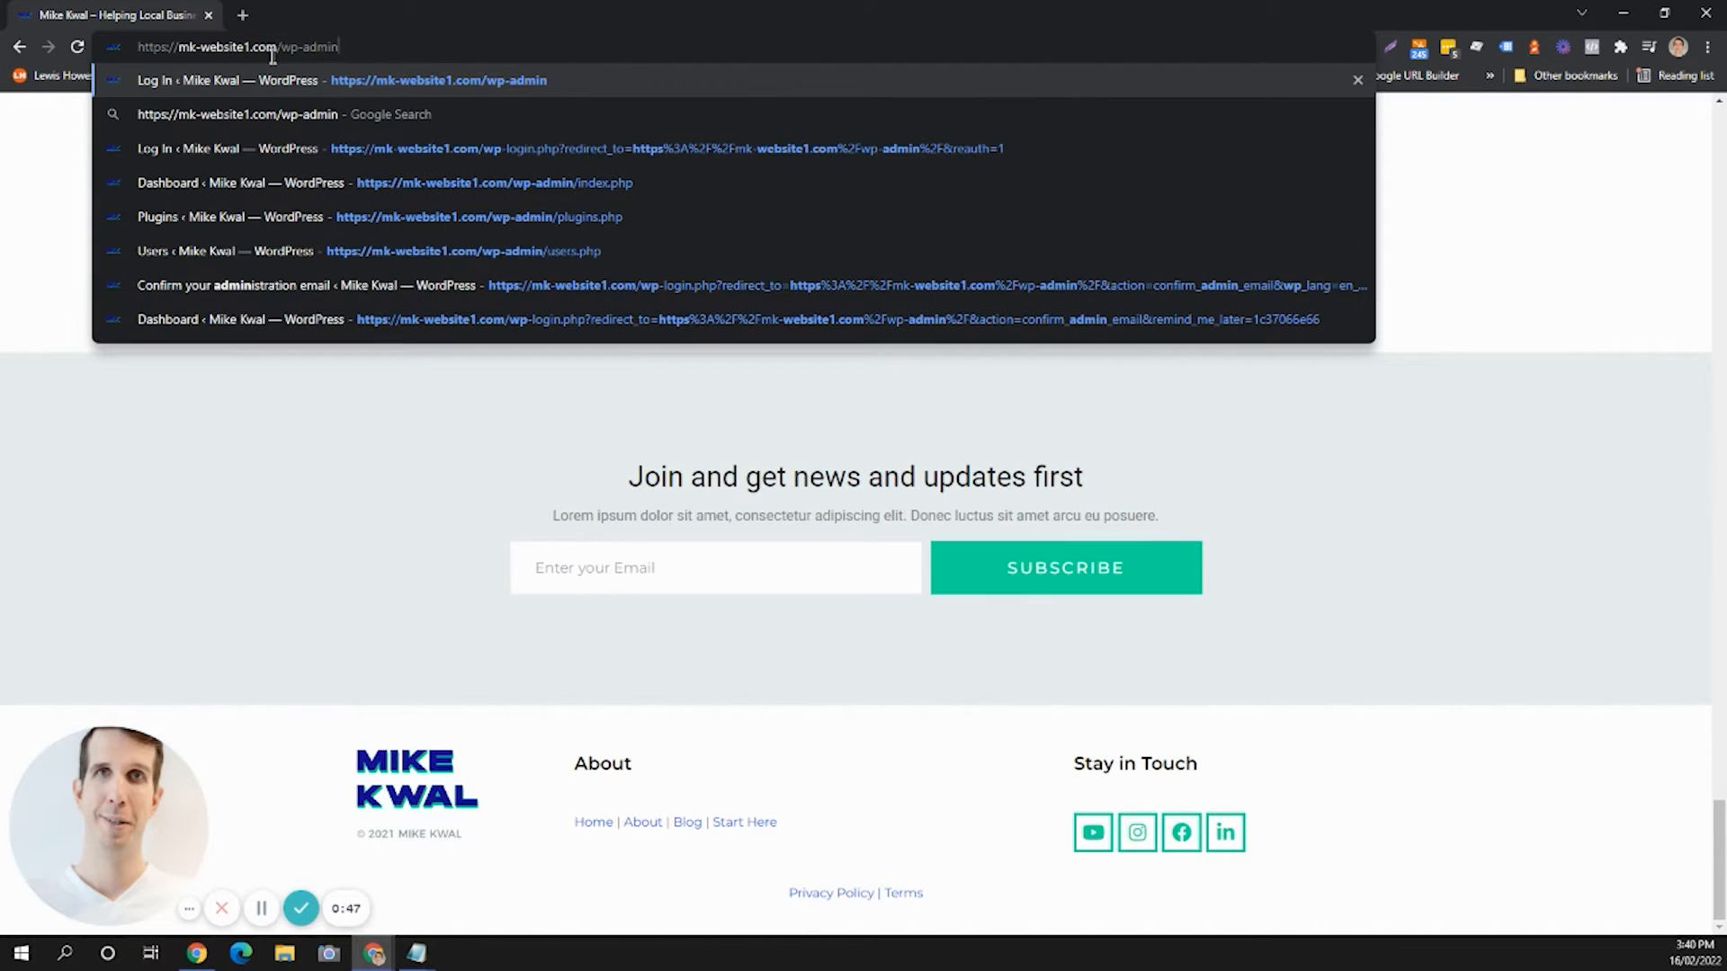
{"action": "key", "text": "Return"}
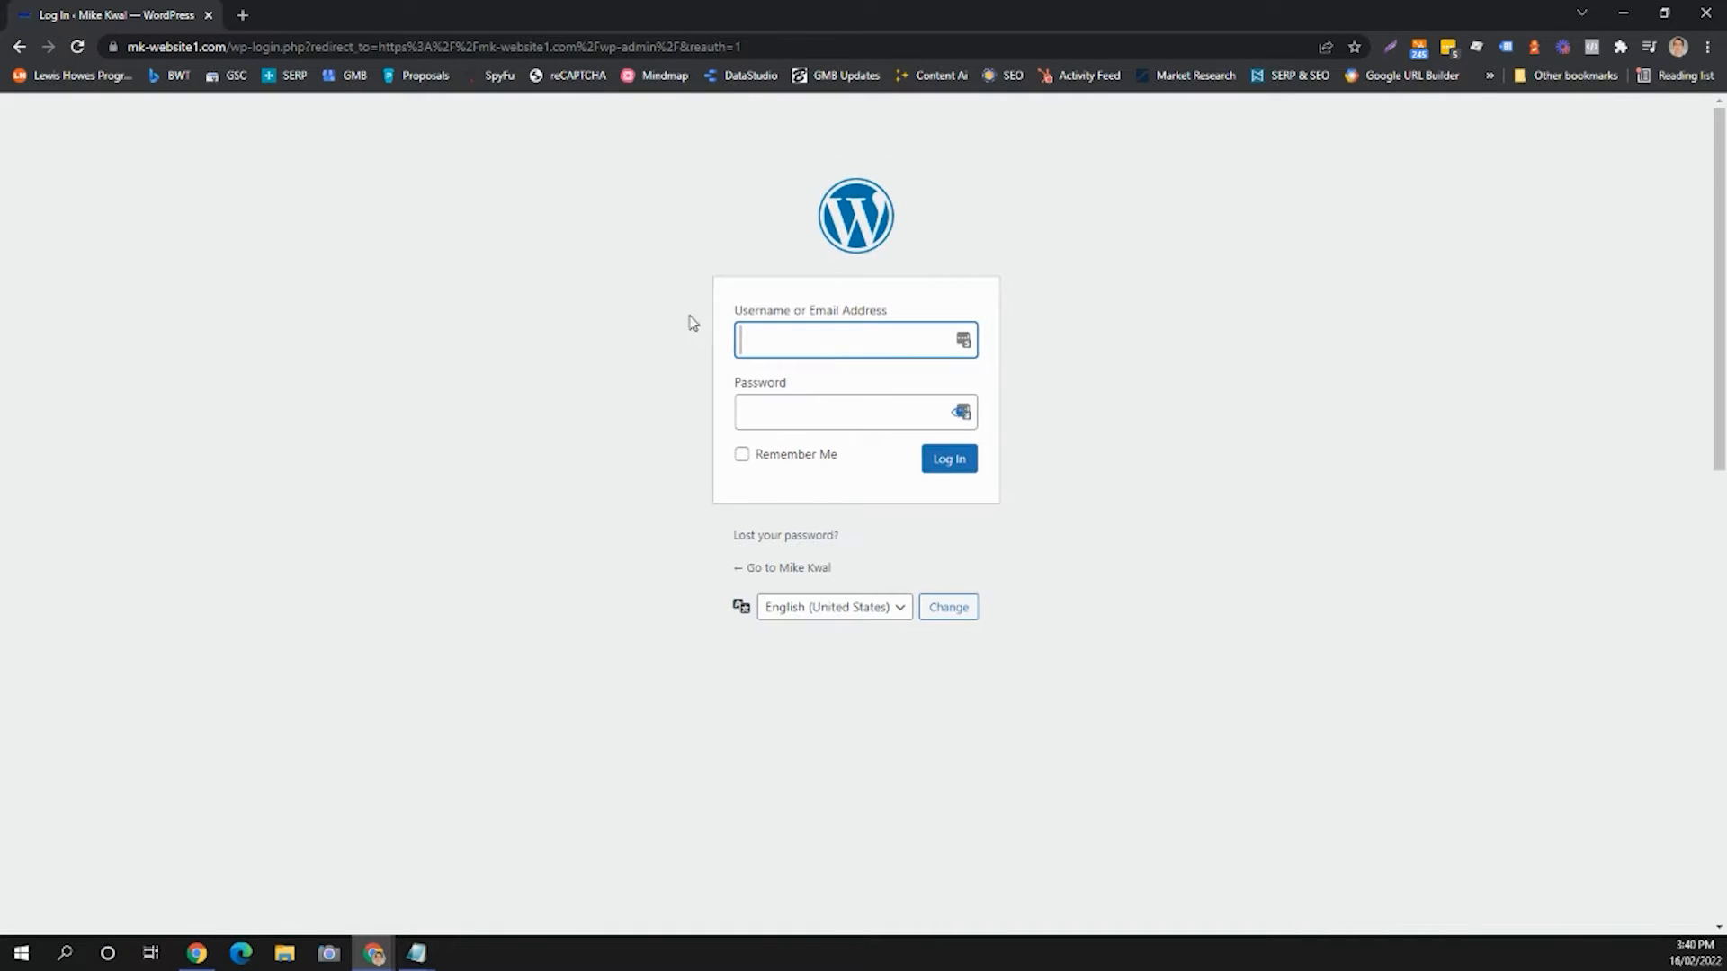
Fill in the username and password from the first saved LastPass entry for mk-website1.com and log in.
{"action": "left_click", "coordinate": [971, 343]}
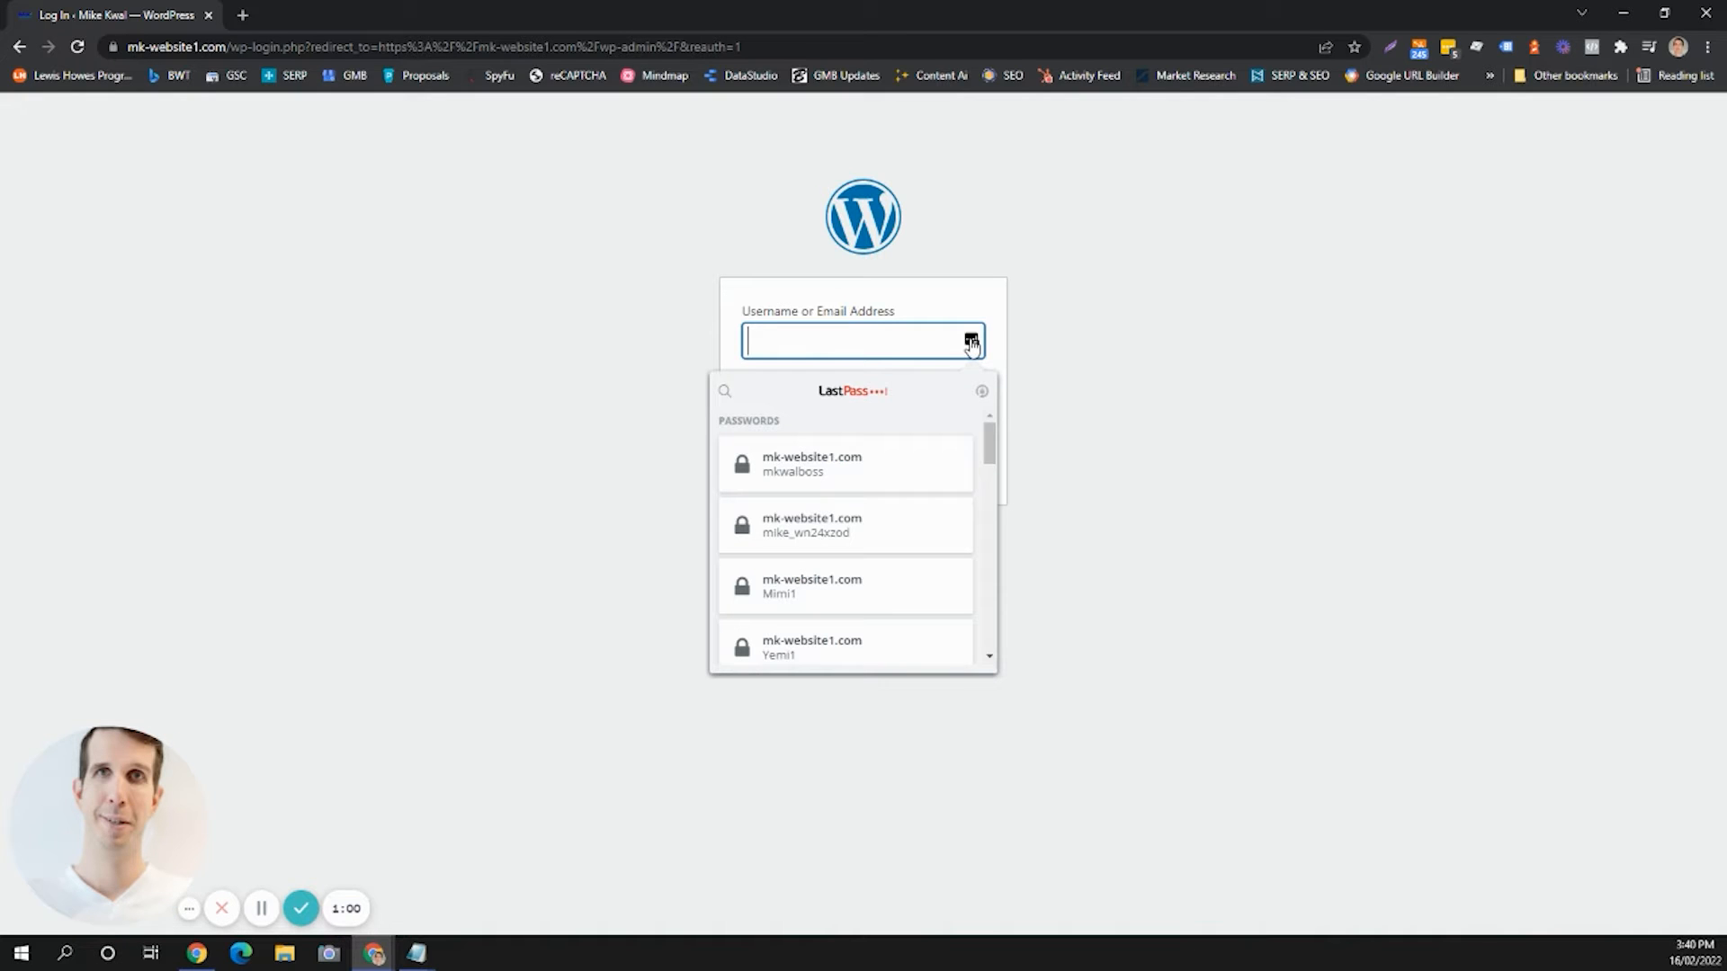
{"action": "left_click", "coordinate": [828, 469]}
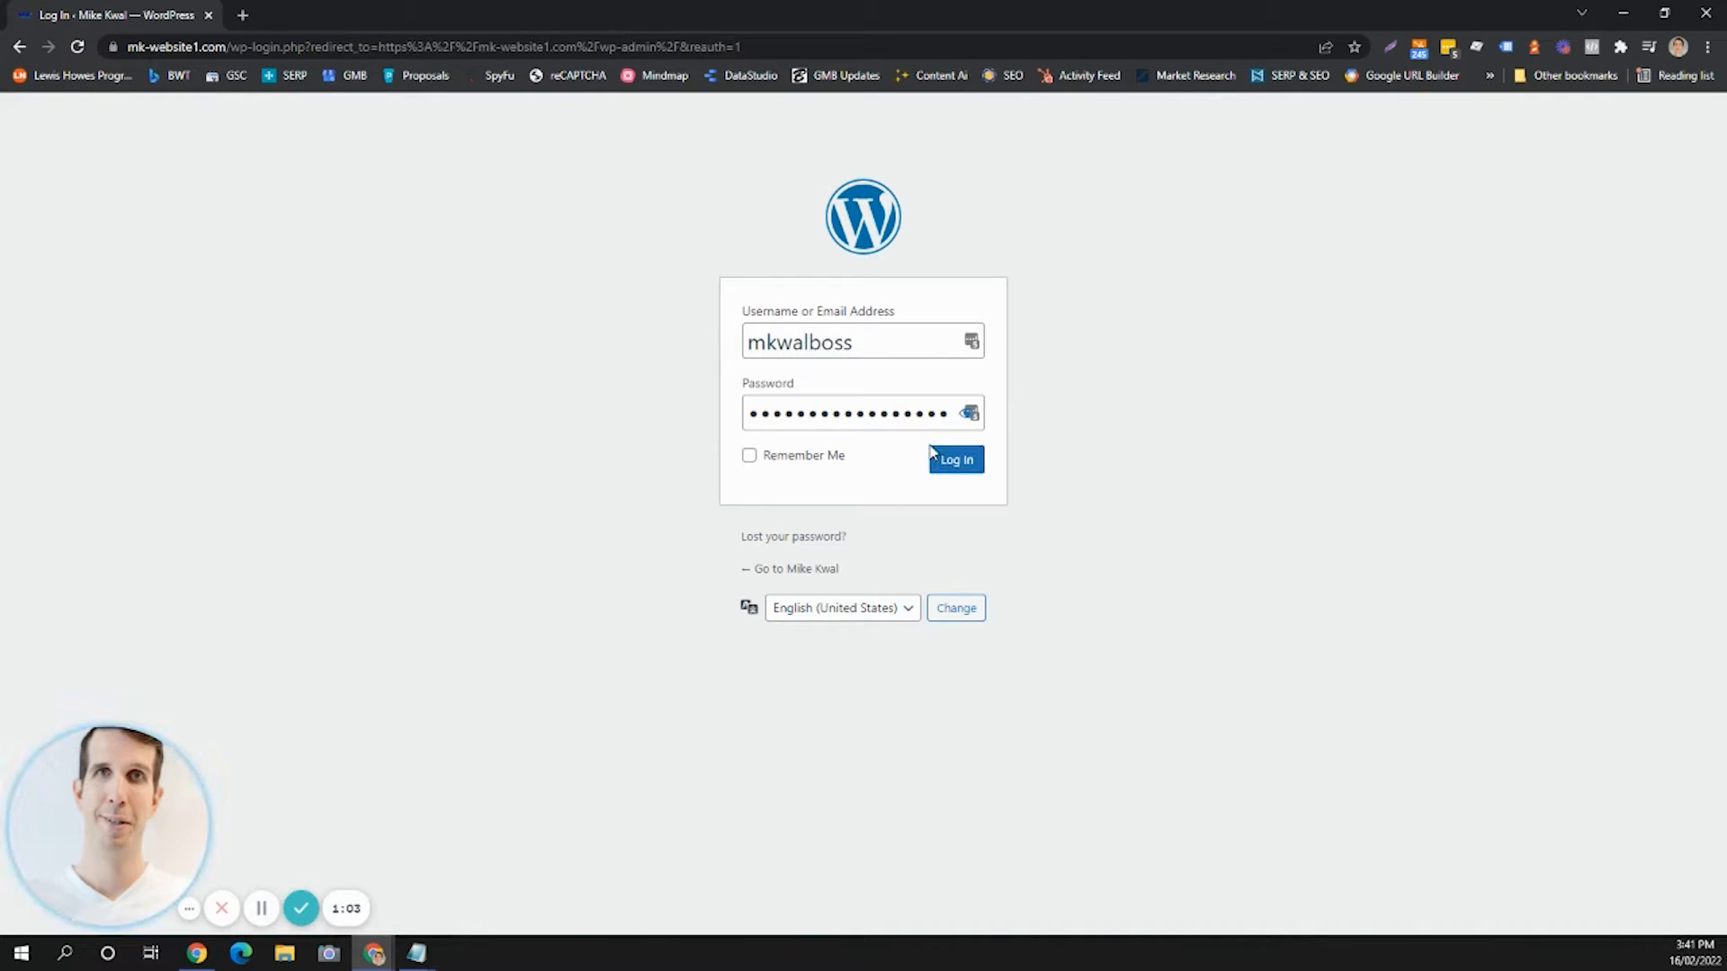
{"action": "left_click", "coordinate": [950, 462]}
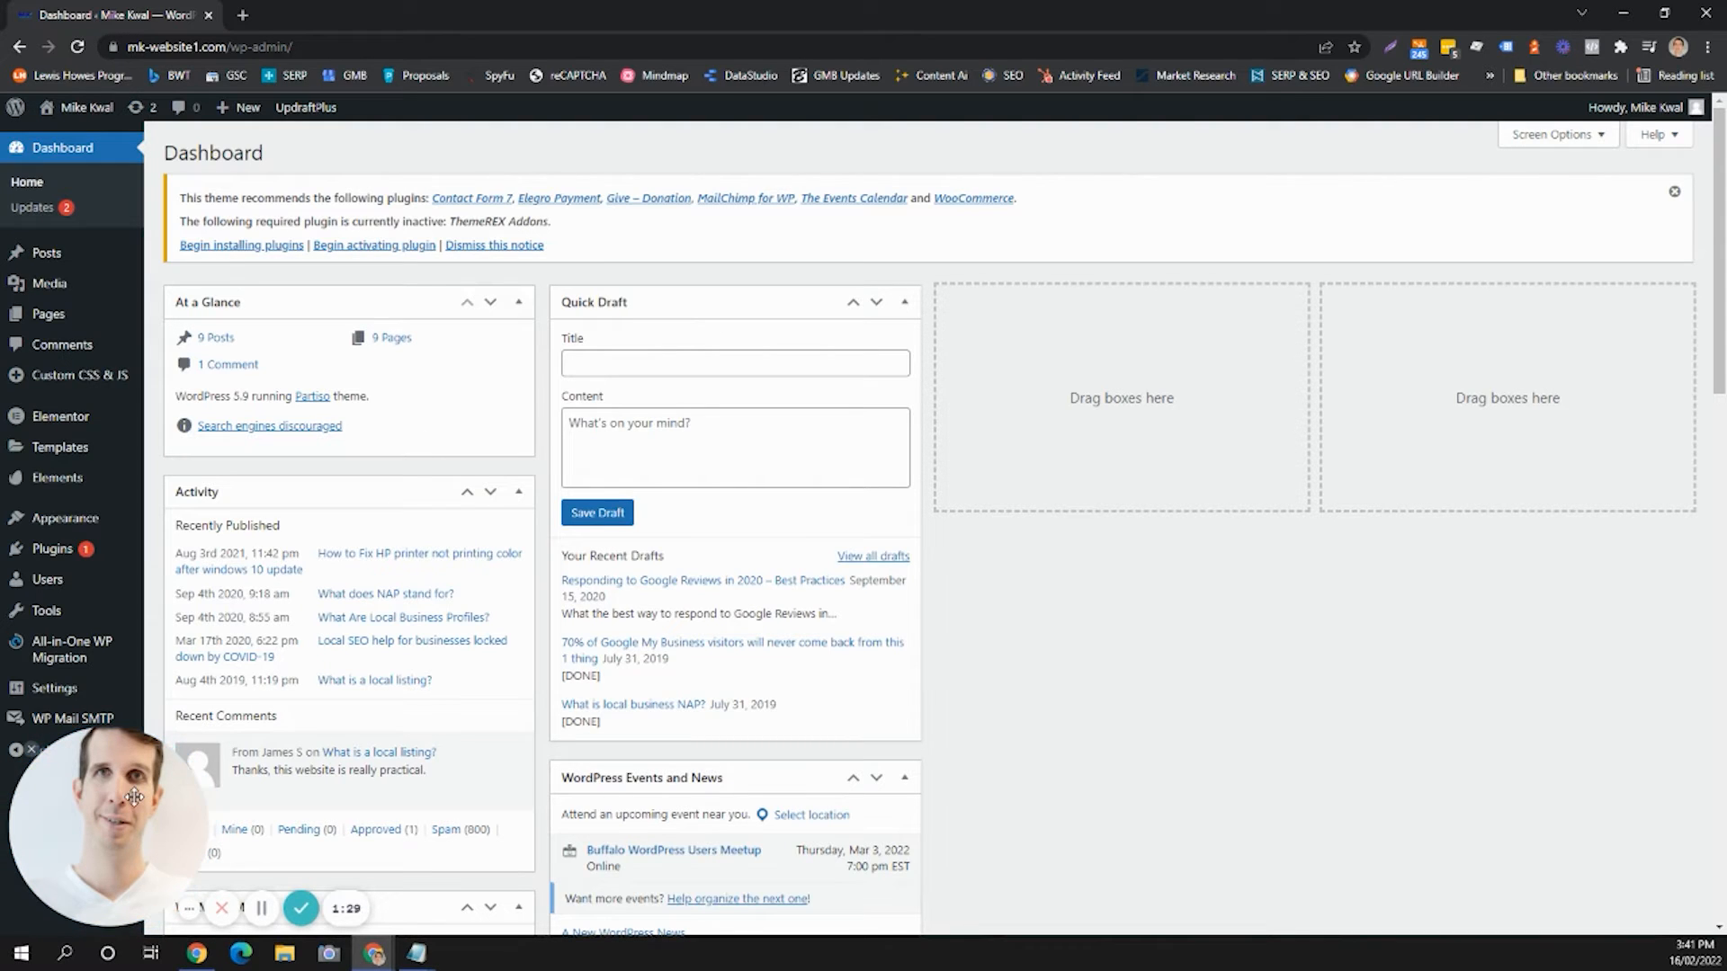
Open the Theme Builder among the WordPress templates to show the site's global parts.
{"action": "left_click_drag", "start_coordinate": [134, 797], "coordinate": [283, 763]}
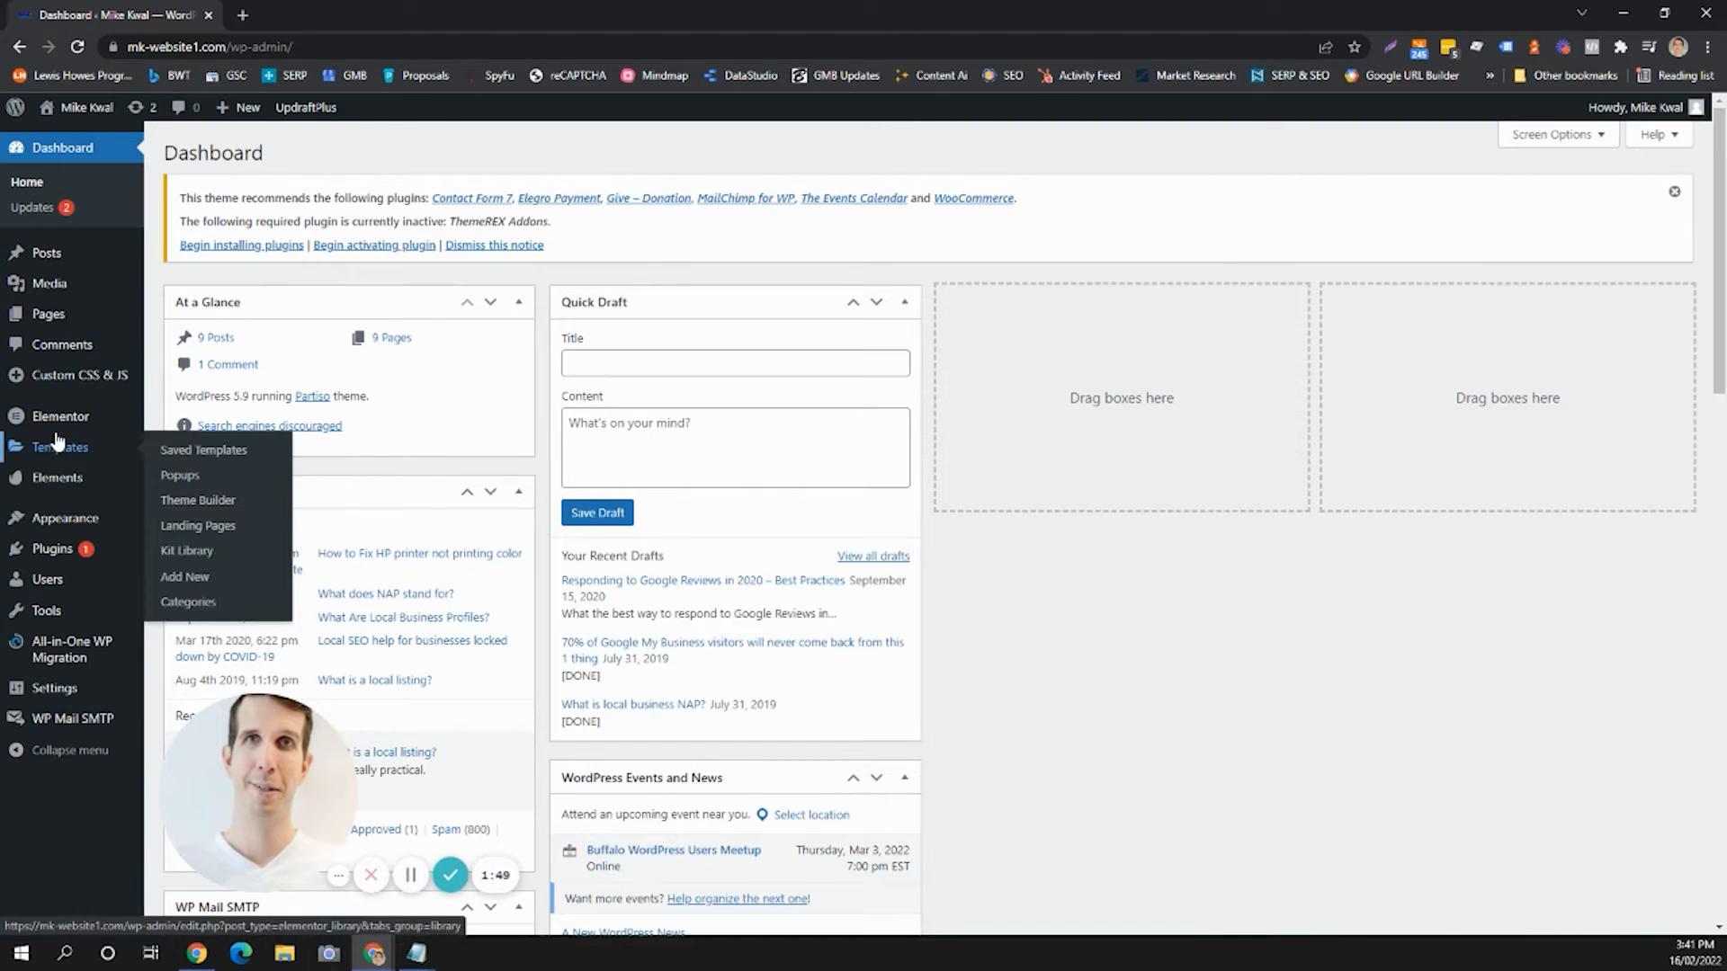
{"action": "mouse_move", "coordinate": [53, 428]}
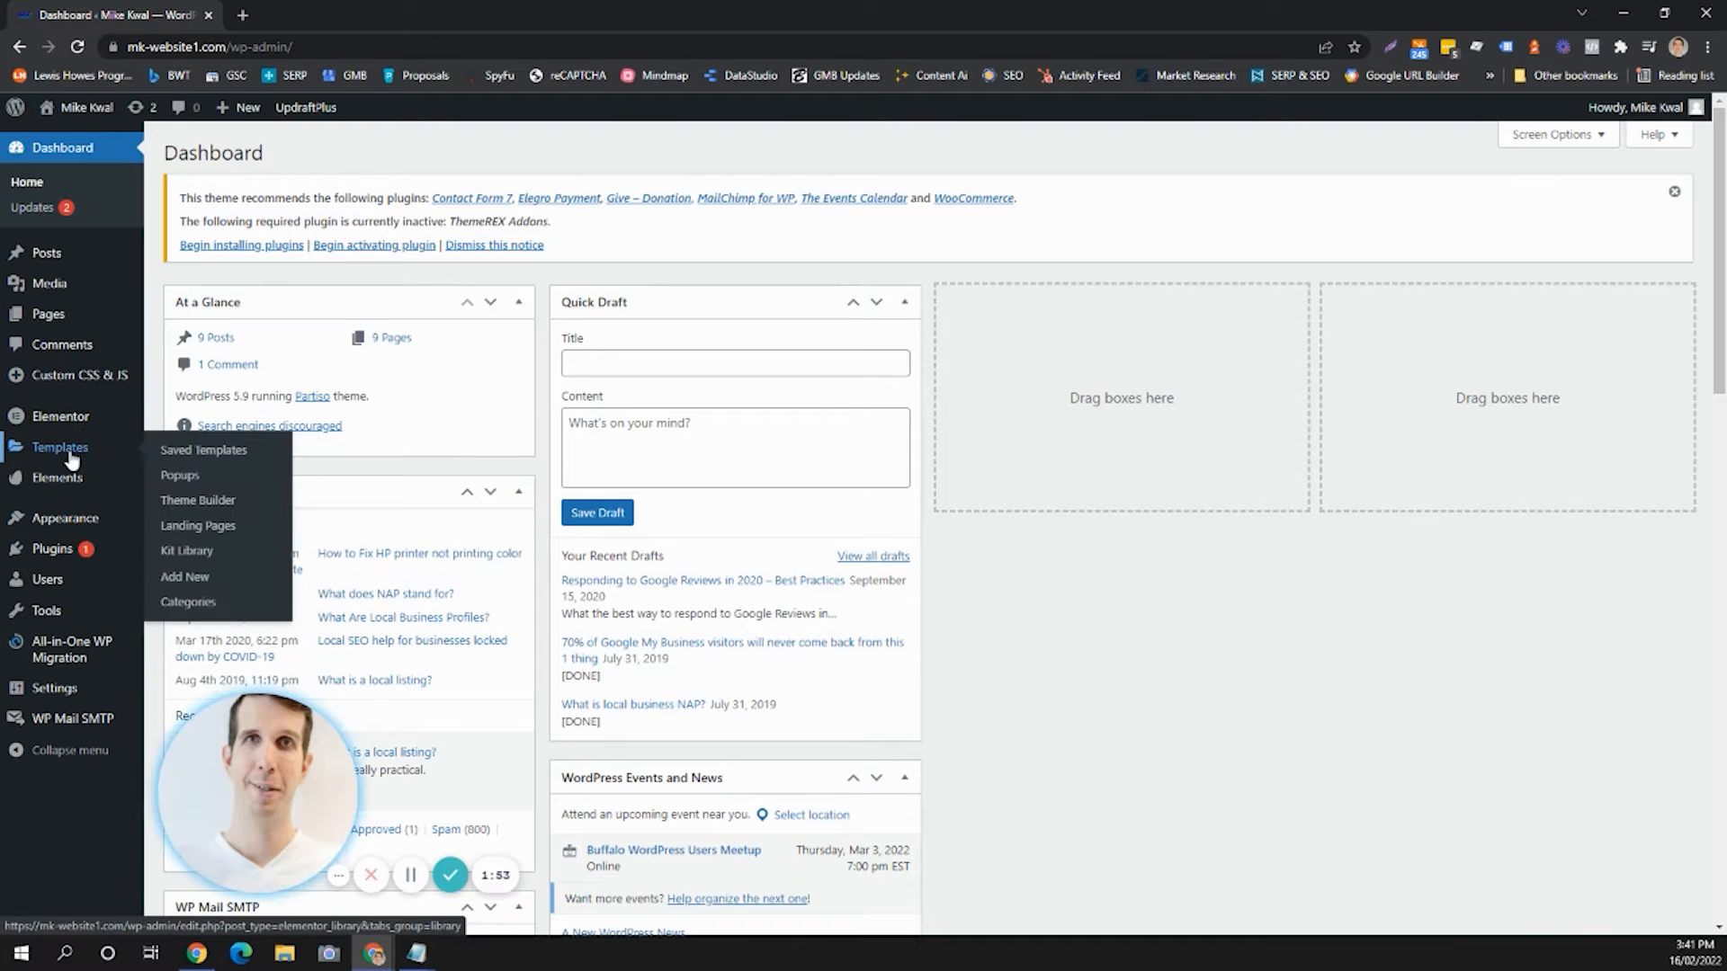
{"action": "left_click", "coordinate": [194, 502]}
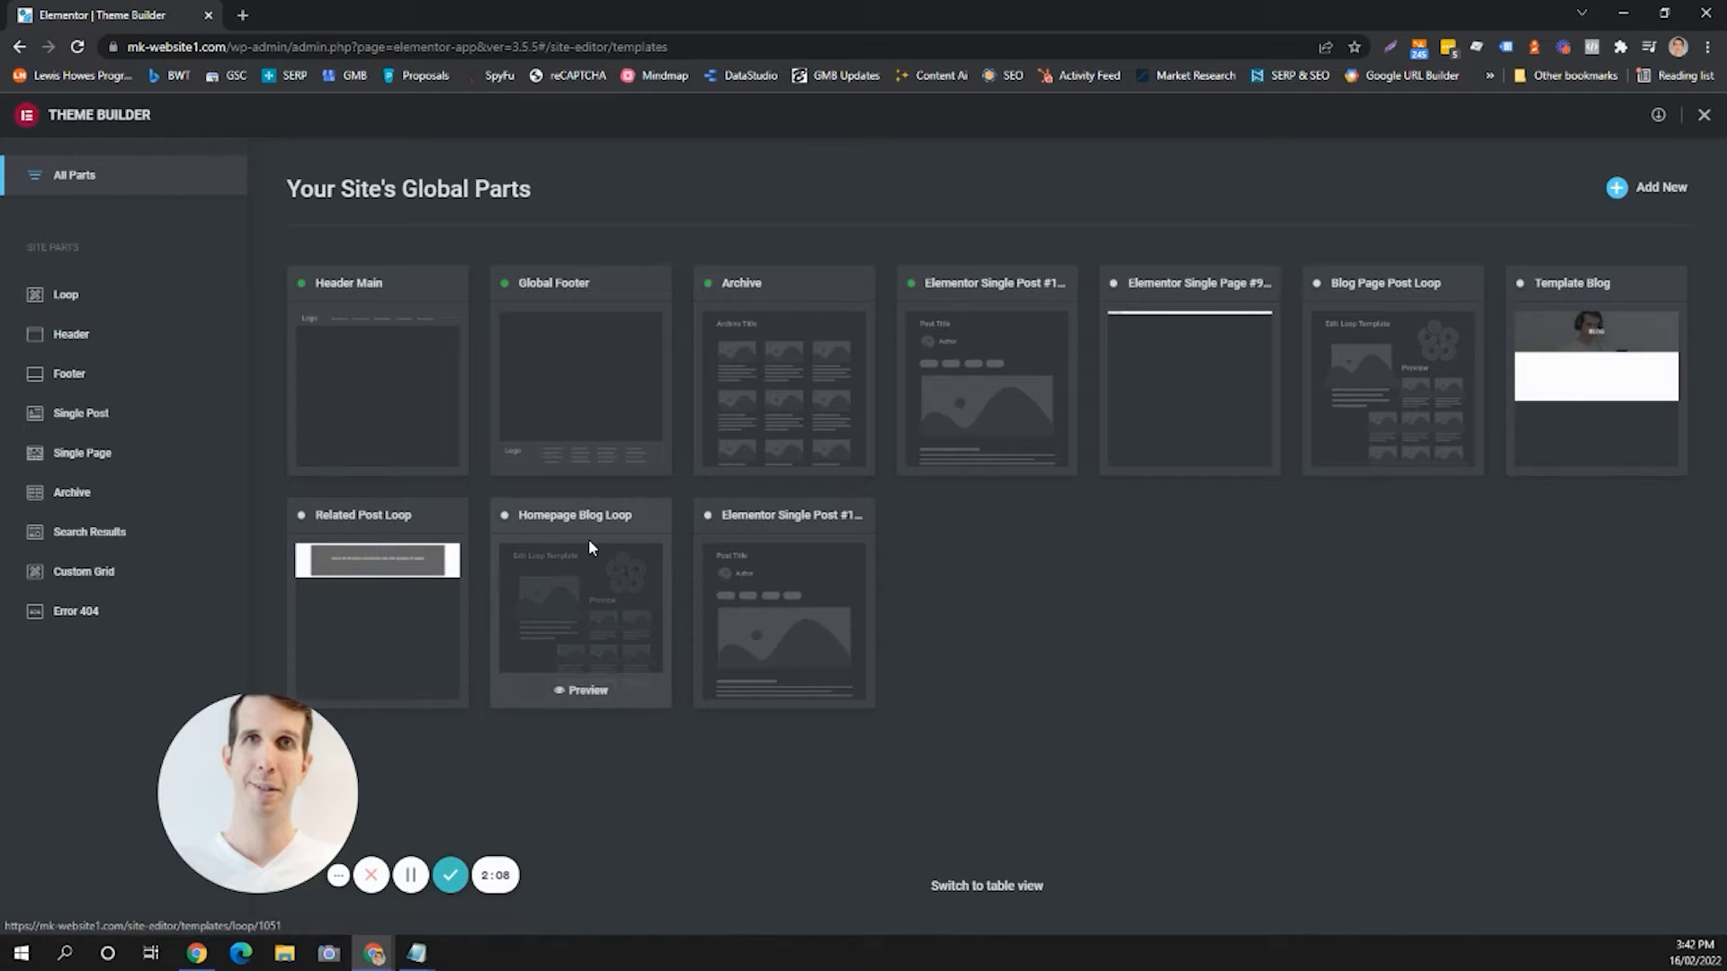
{"action": "left_click", "coordinate": [411, 876]}
{"action": "left_click", "coordinate": [411, 876]}
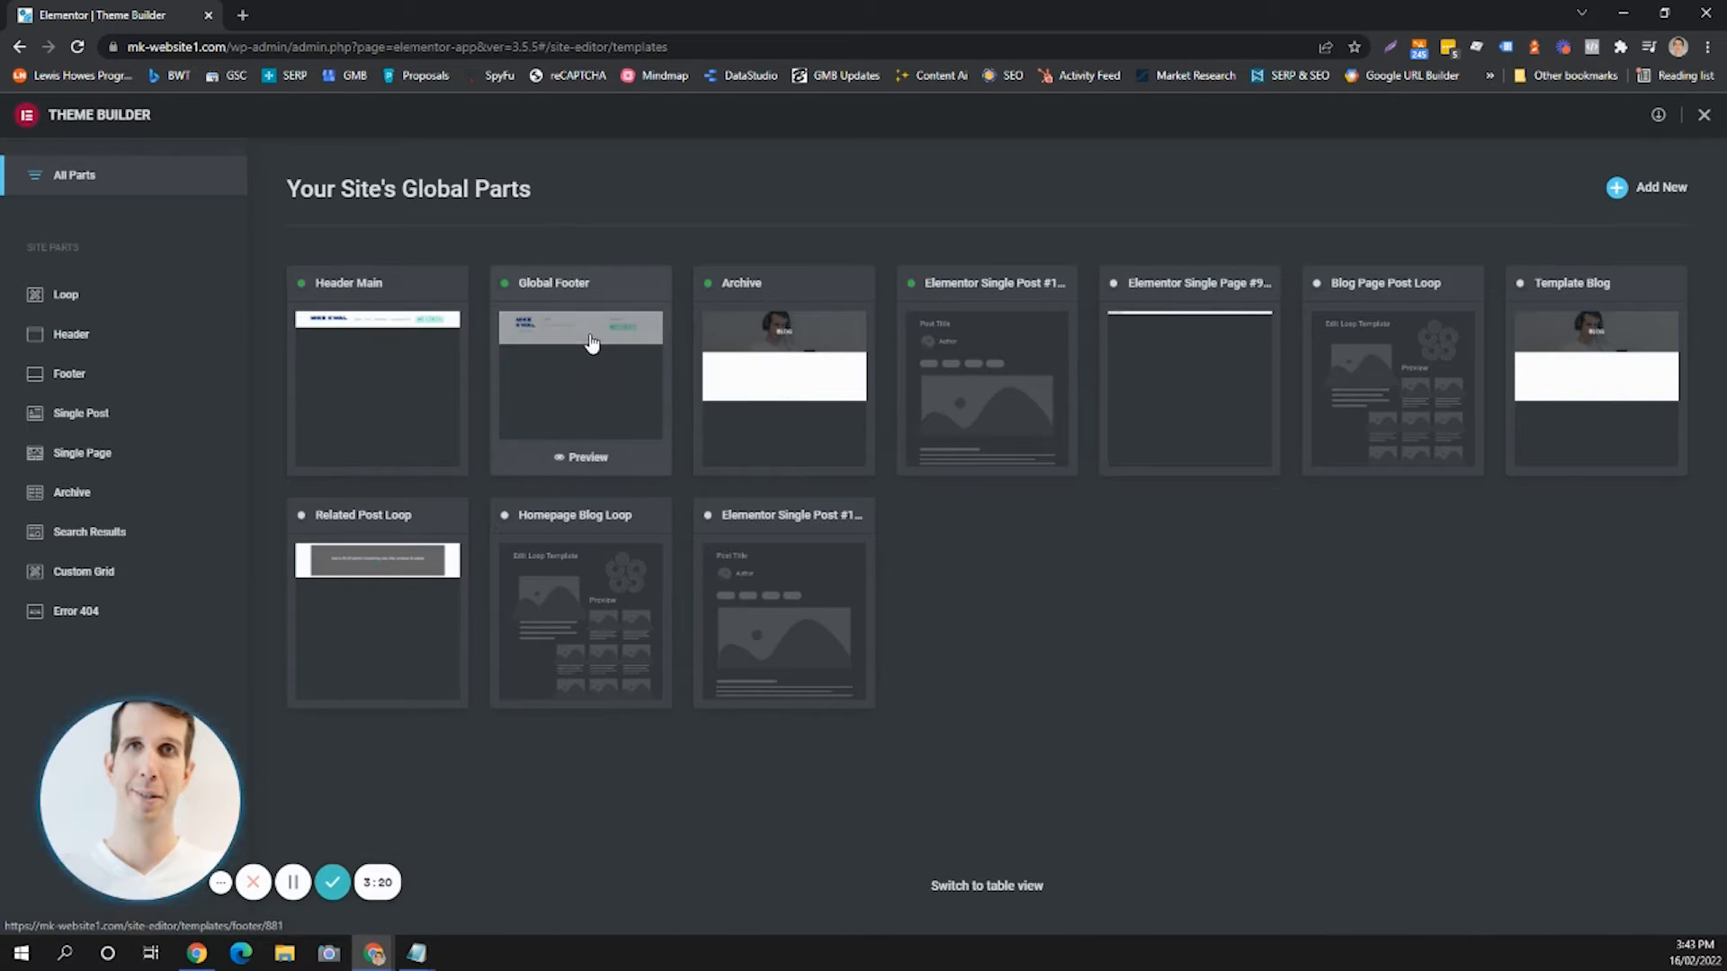
Preview the Global Footer template from top to bottom and open it for editing in Elementor.
{"action": "left_click", "coordinate": [576, 460]}
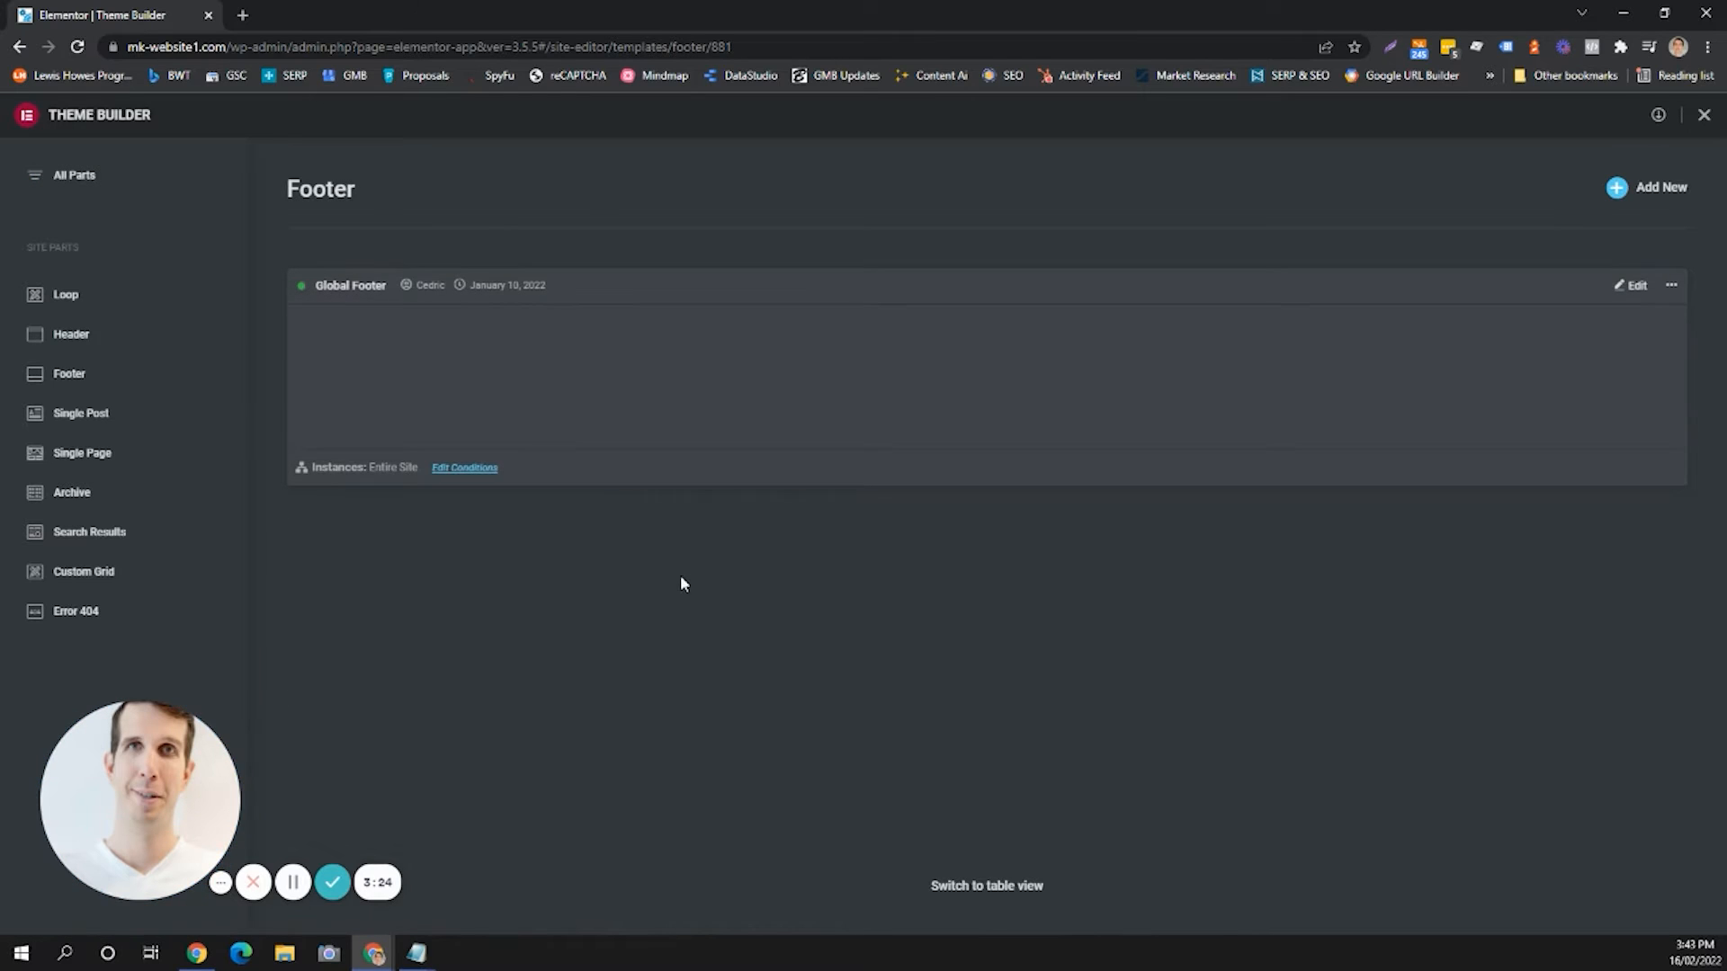
{"action": "scroll", "coordinate": [682, 387], "scroll_direction": "down", "scroll_amount": 3}
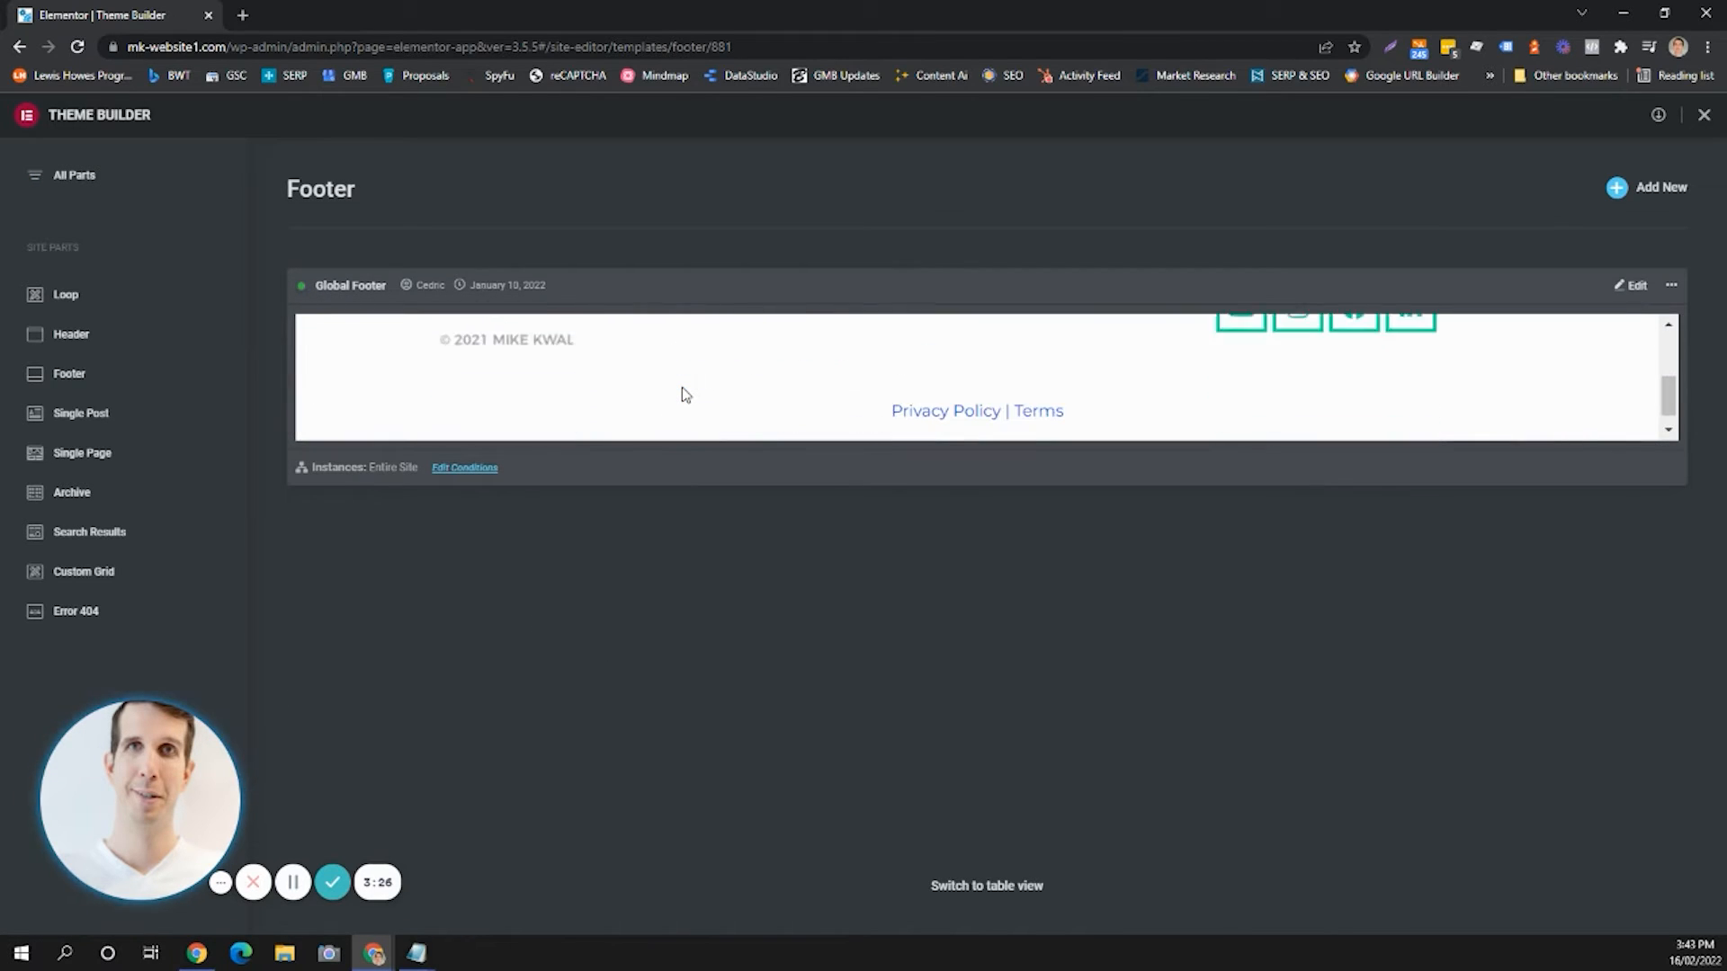
{"action": "scroll", "coordinate": [682, 387], "scroll_direction": "up", "scroll_amount": 3}
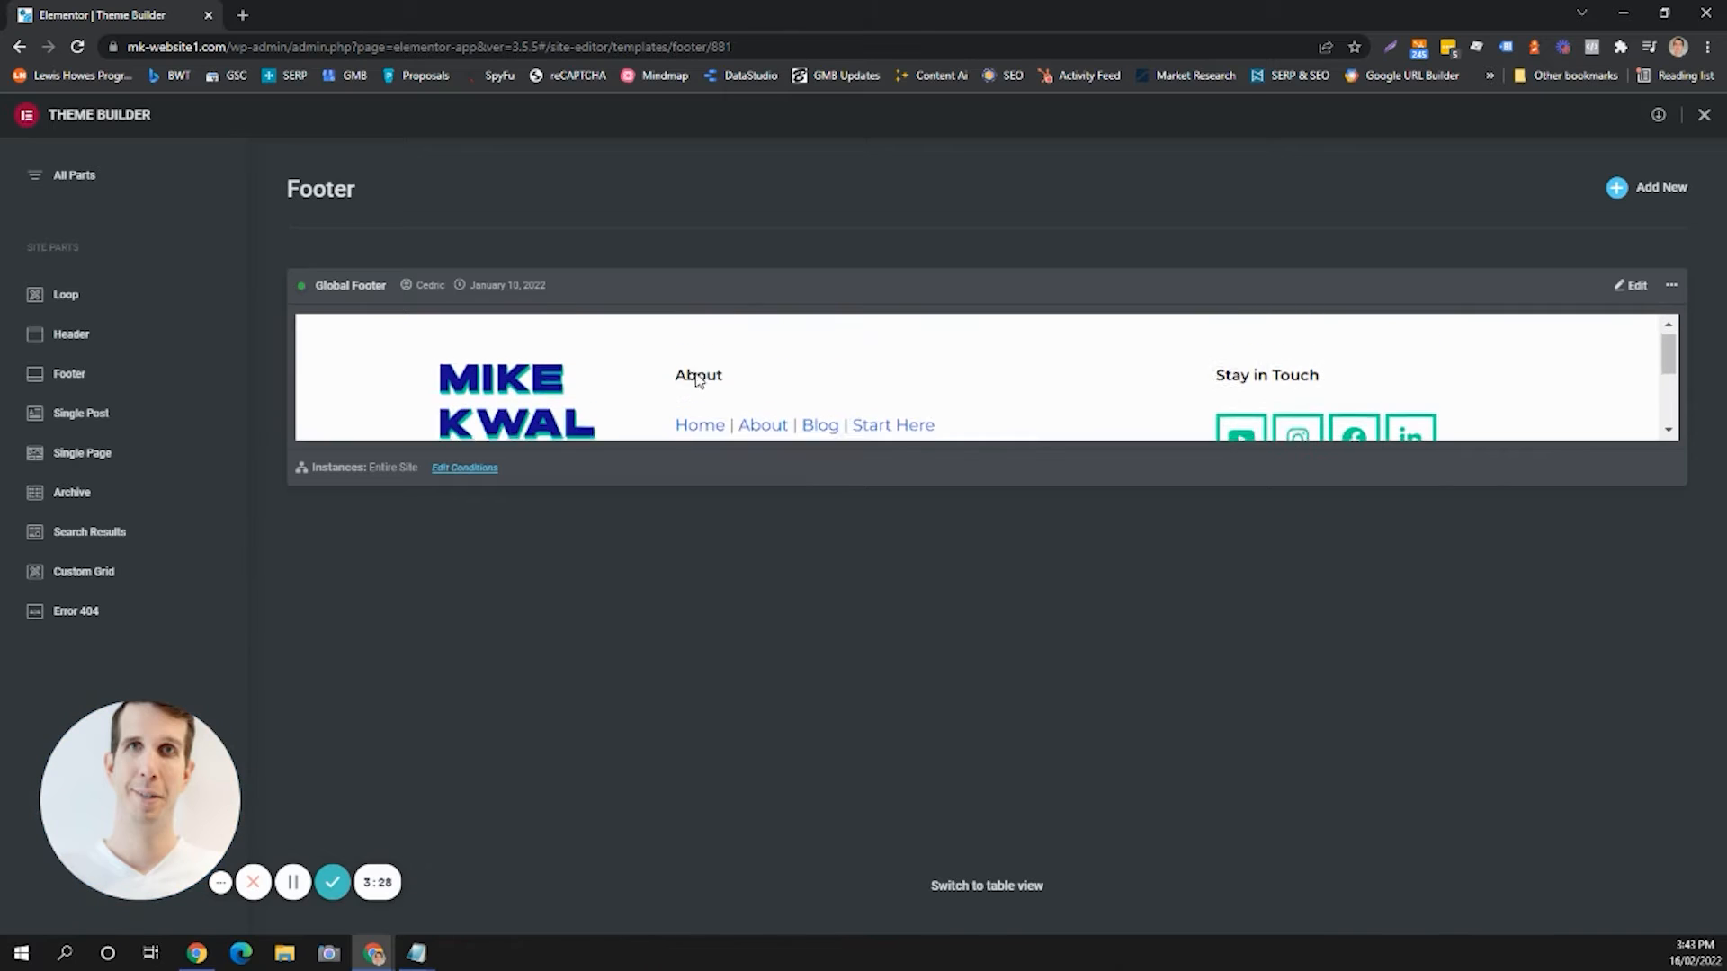
{"action": "scroll", "coordinate": [690, 396], "scroll_direction": "down", "scroll_amount": 3}
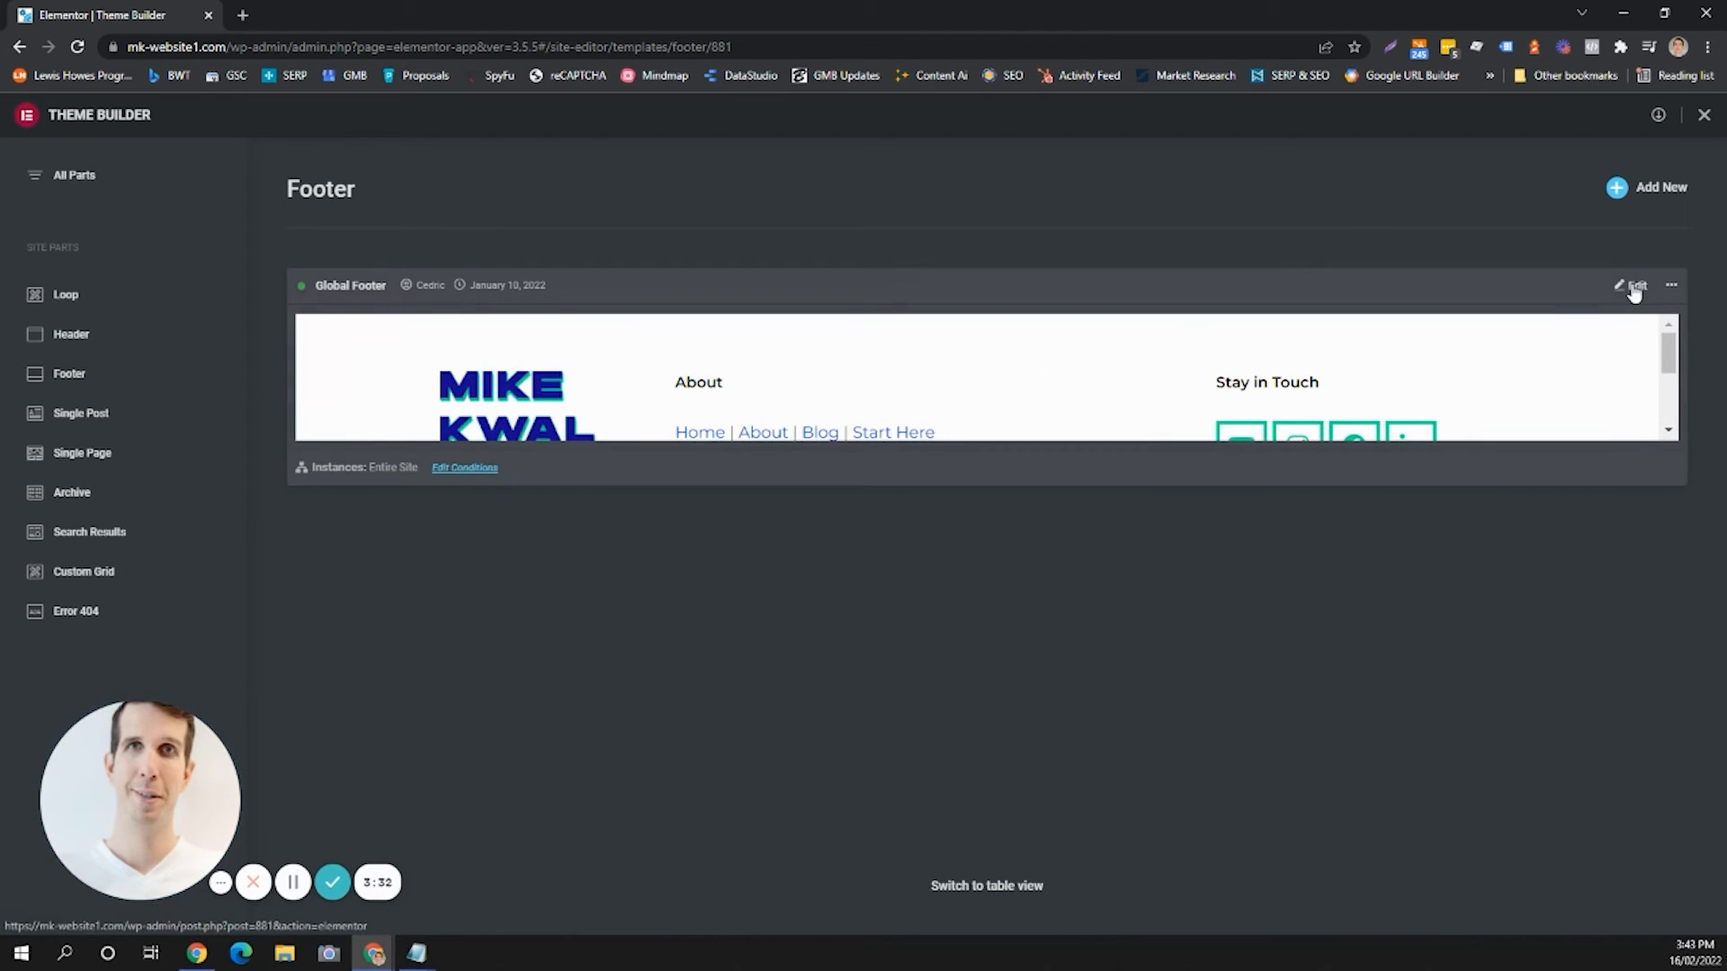
{"action": "scroll", "coordinate": [1484, 370], "scroll_direction": "down", "scroll_amount": 5}
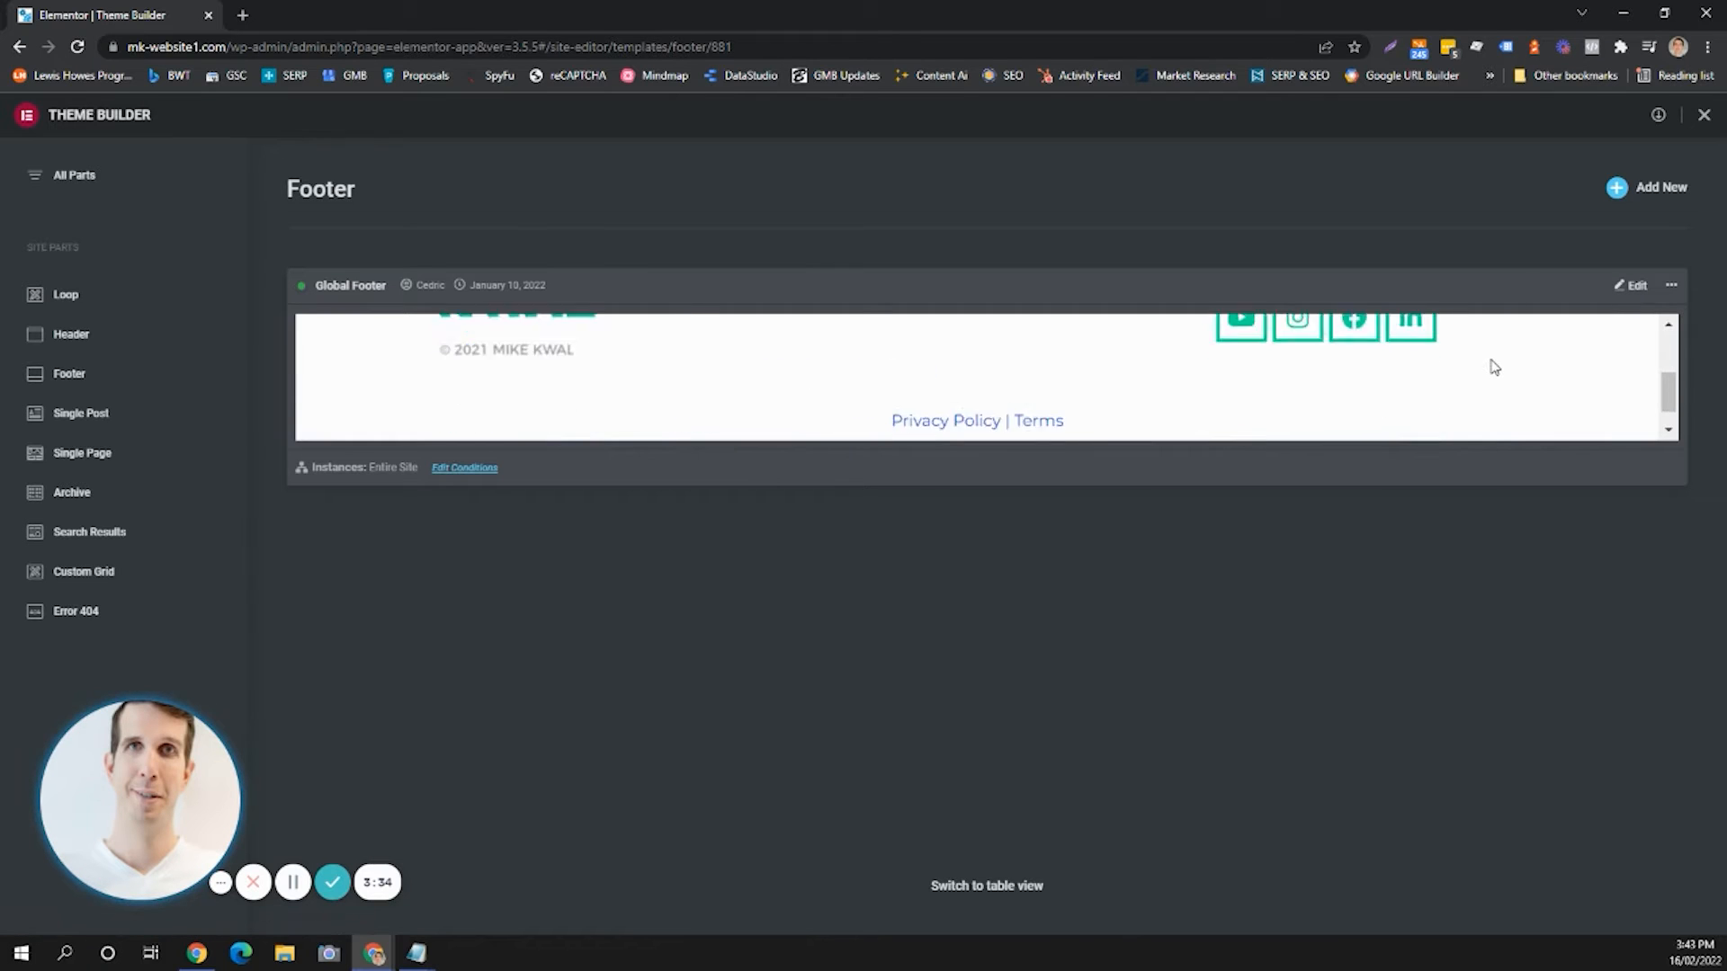
{"action": "scroll", "coordinate": [900, 414], "scroll_direction": "up", "scroll_amount": 3}
{"action": "scroll", "coordinate": [540, 423], "scroll_direction": "down", "scroll_amount": 3}
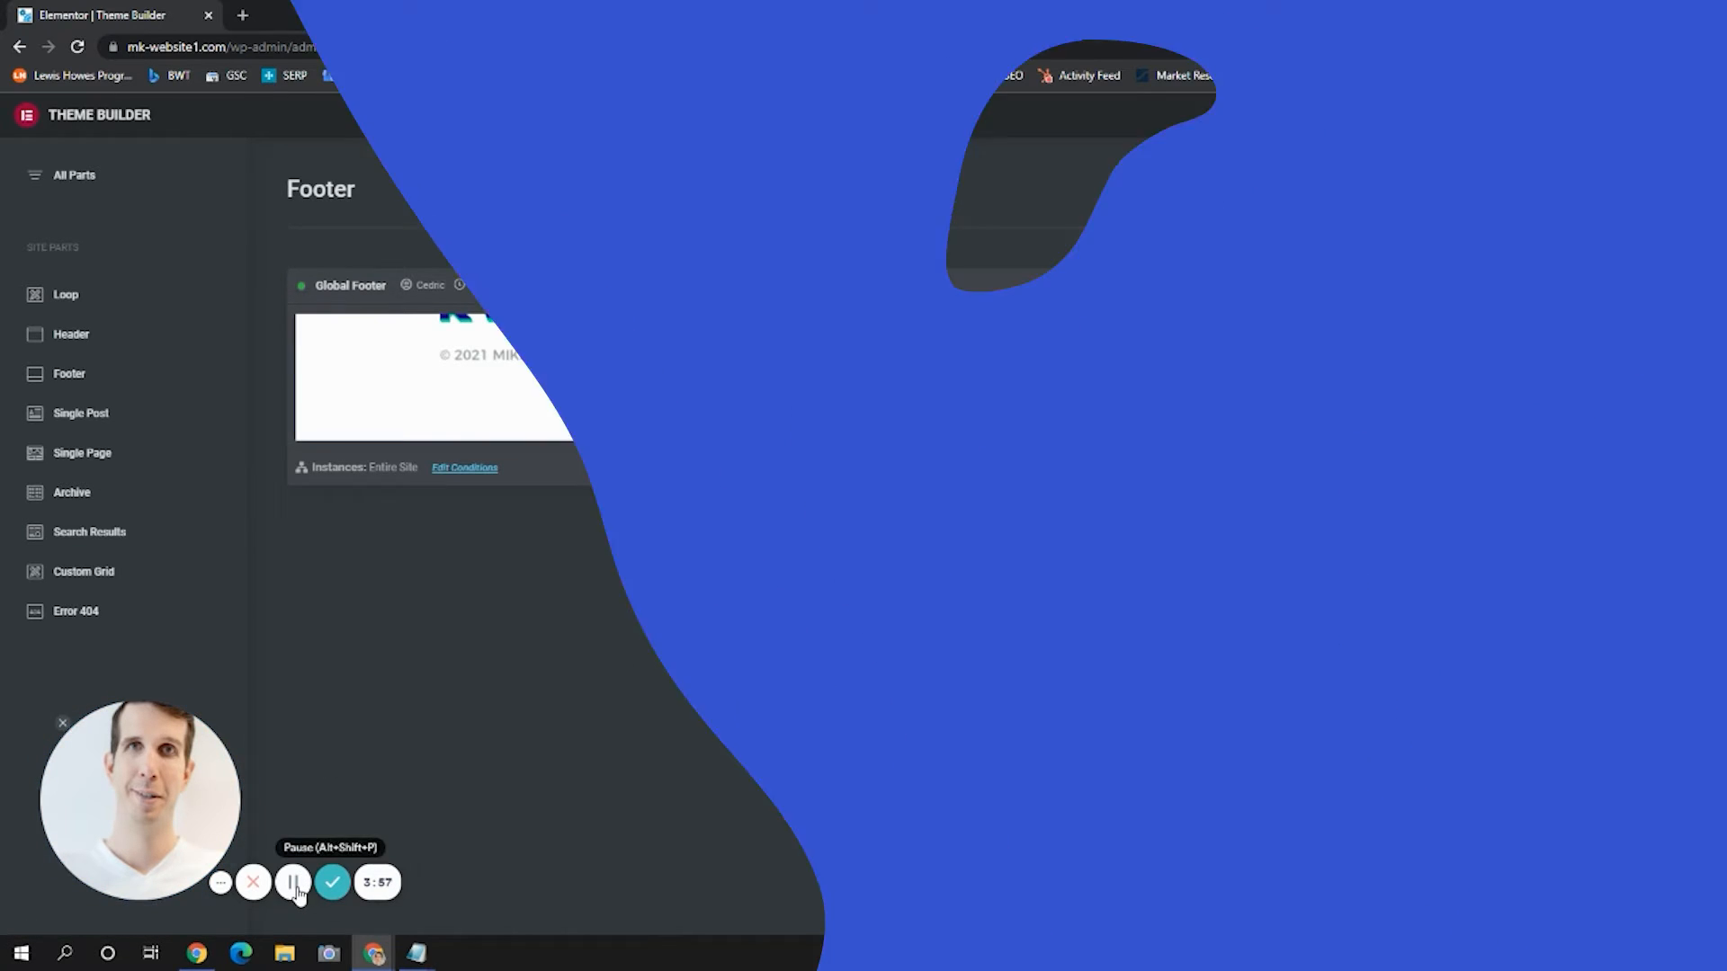
{"action": "left_click", "coordinate": [293, 883]}
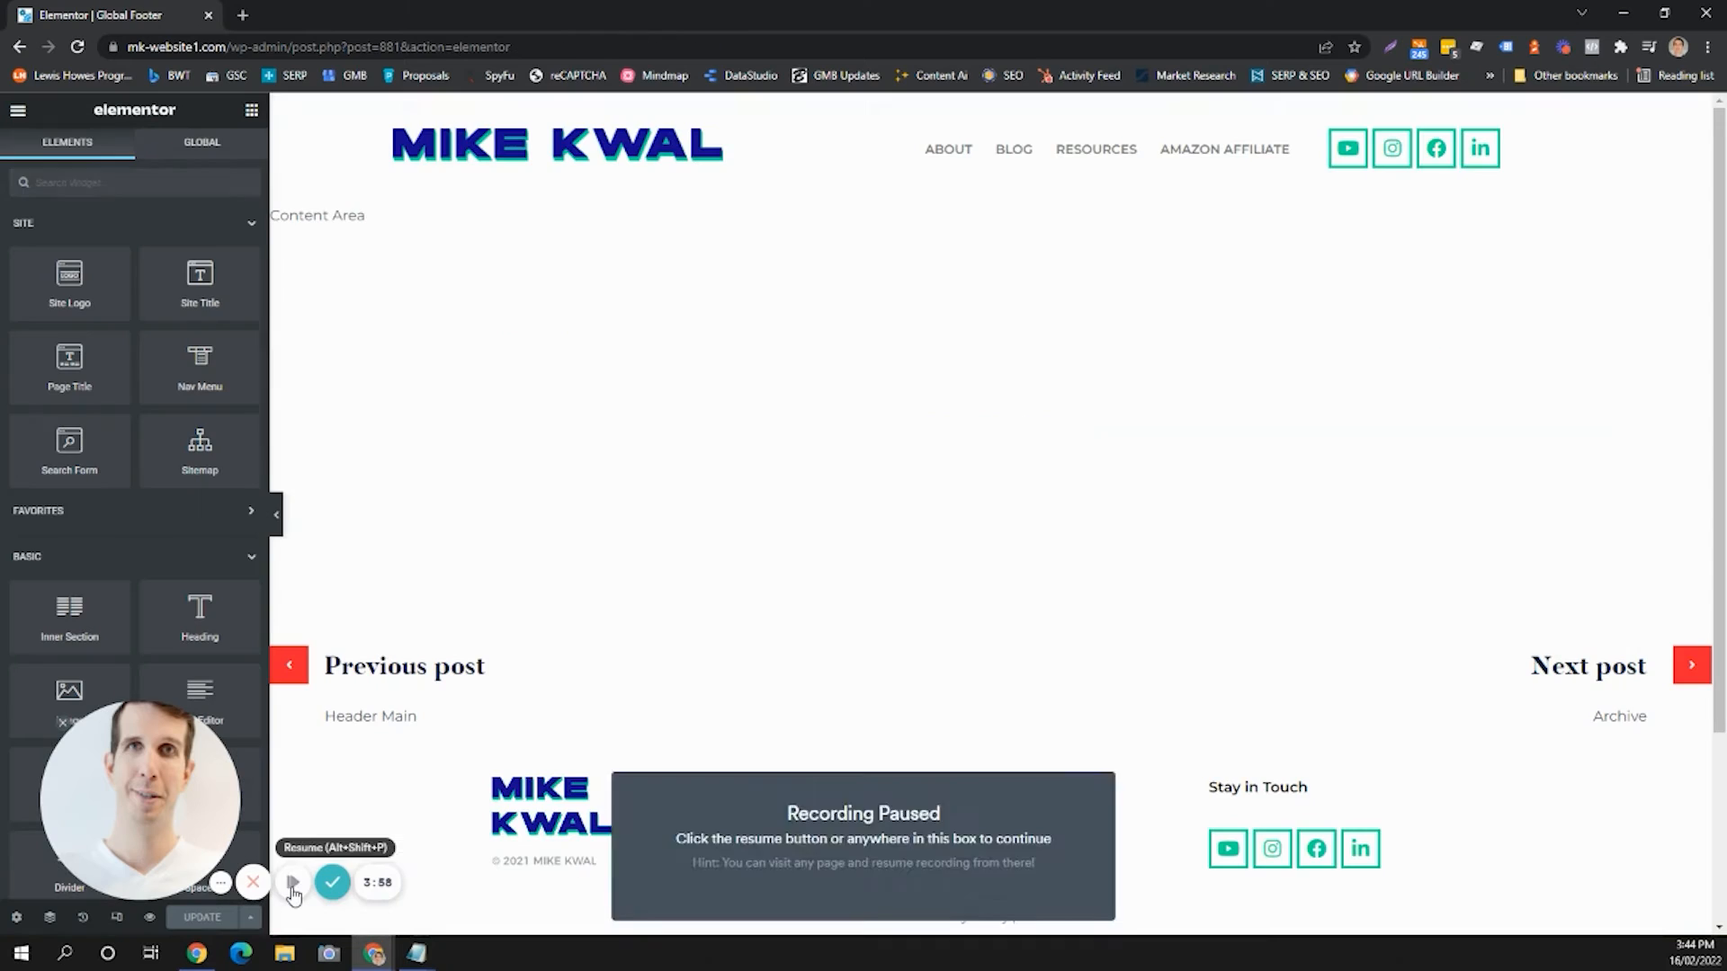
{"action": "left_click", "coordinate": [292, 886]}
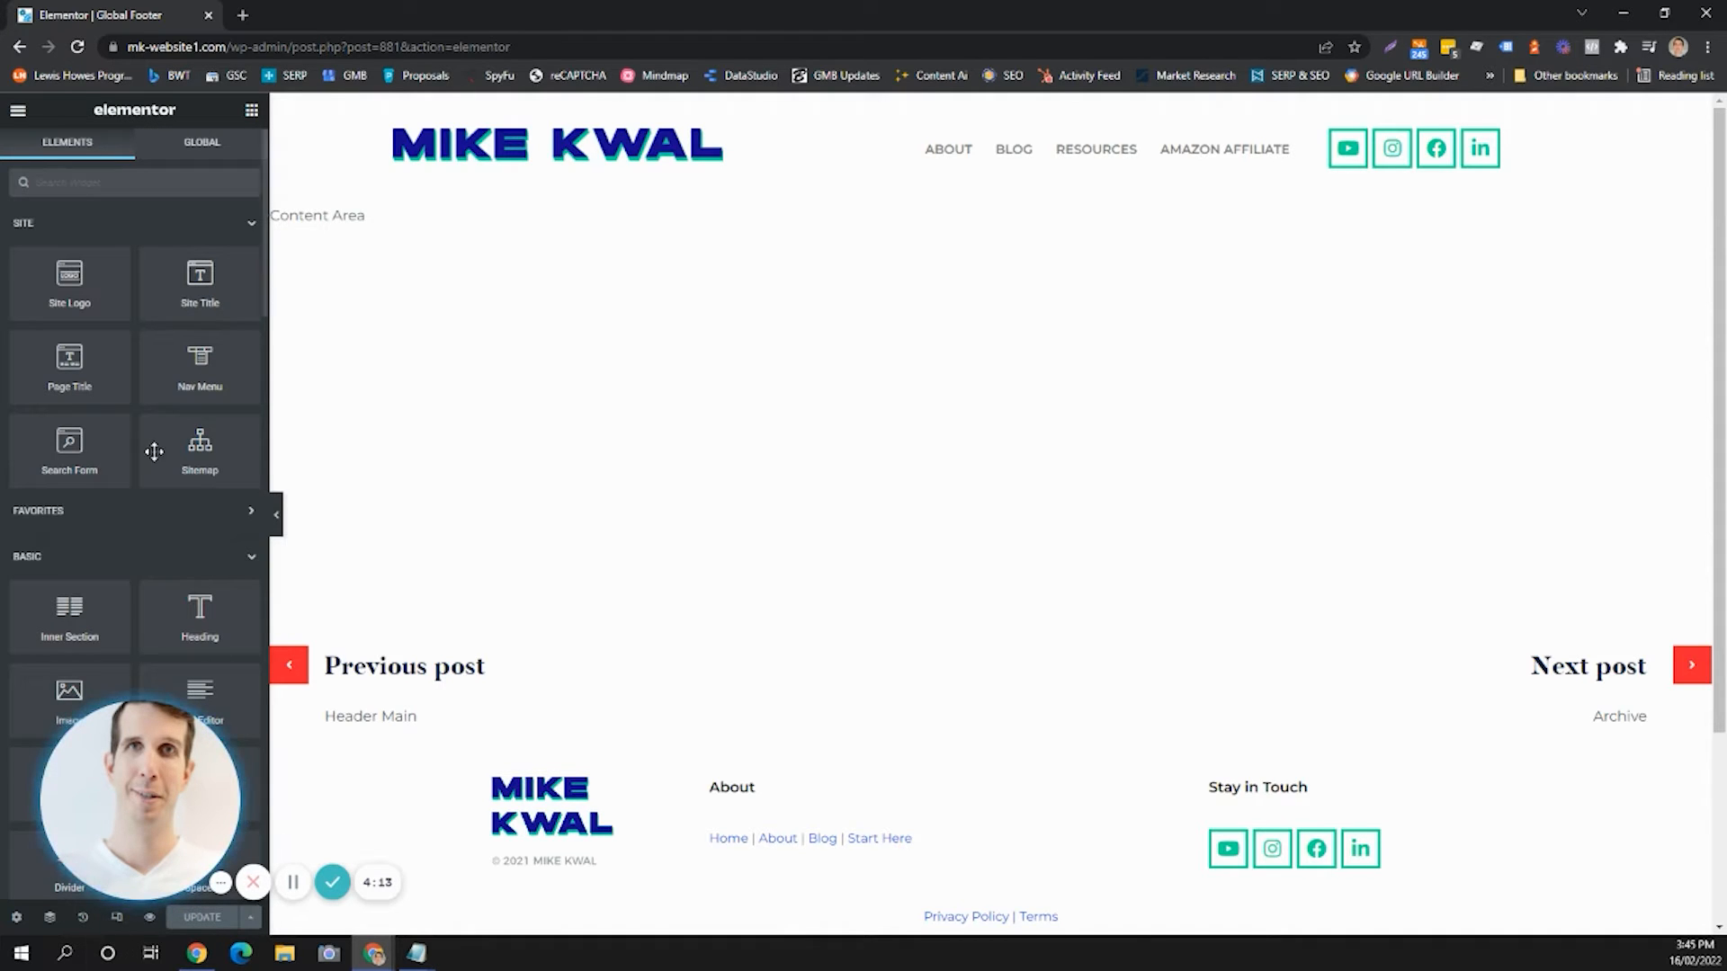
{"action": "scroll", "coordinate": [139, 270], "scroll_direction": "down", "scroll_amount": 7}
{"action": "scroll", "coordinate": [144, 287], "scroll_direction": "down", "scroll_amount": 8}
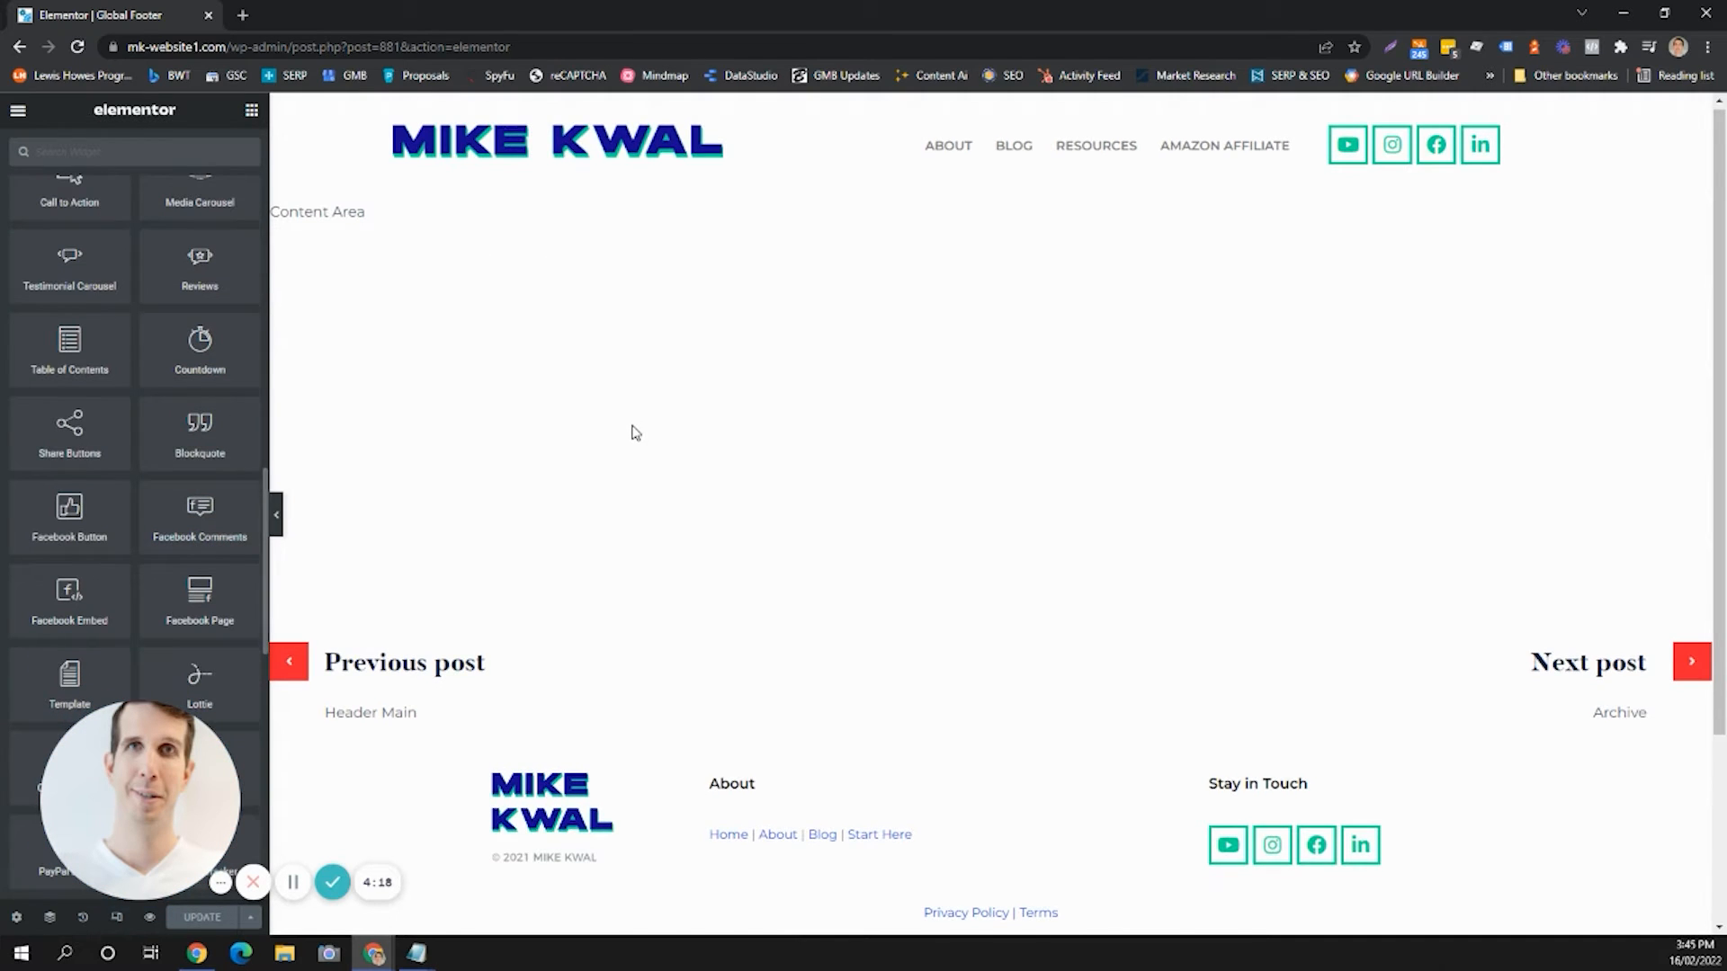
{"action": "scroll", "coordinate": [657, 405], "scroll_direction": "down", "scroll_amount": 2}
{"action": "scroll", "coordinate": [681, 381], "scroll_direction": "up", "scroll_amount": 2}
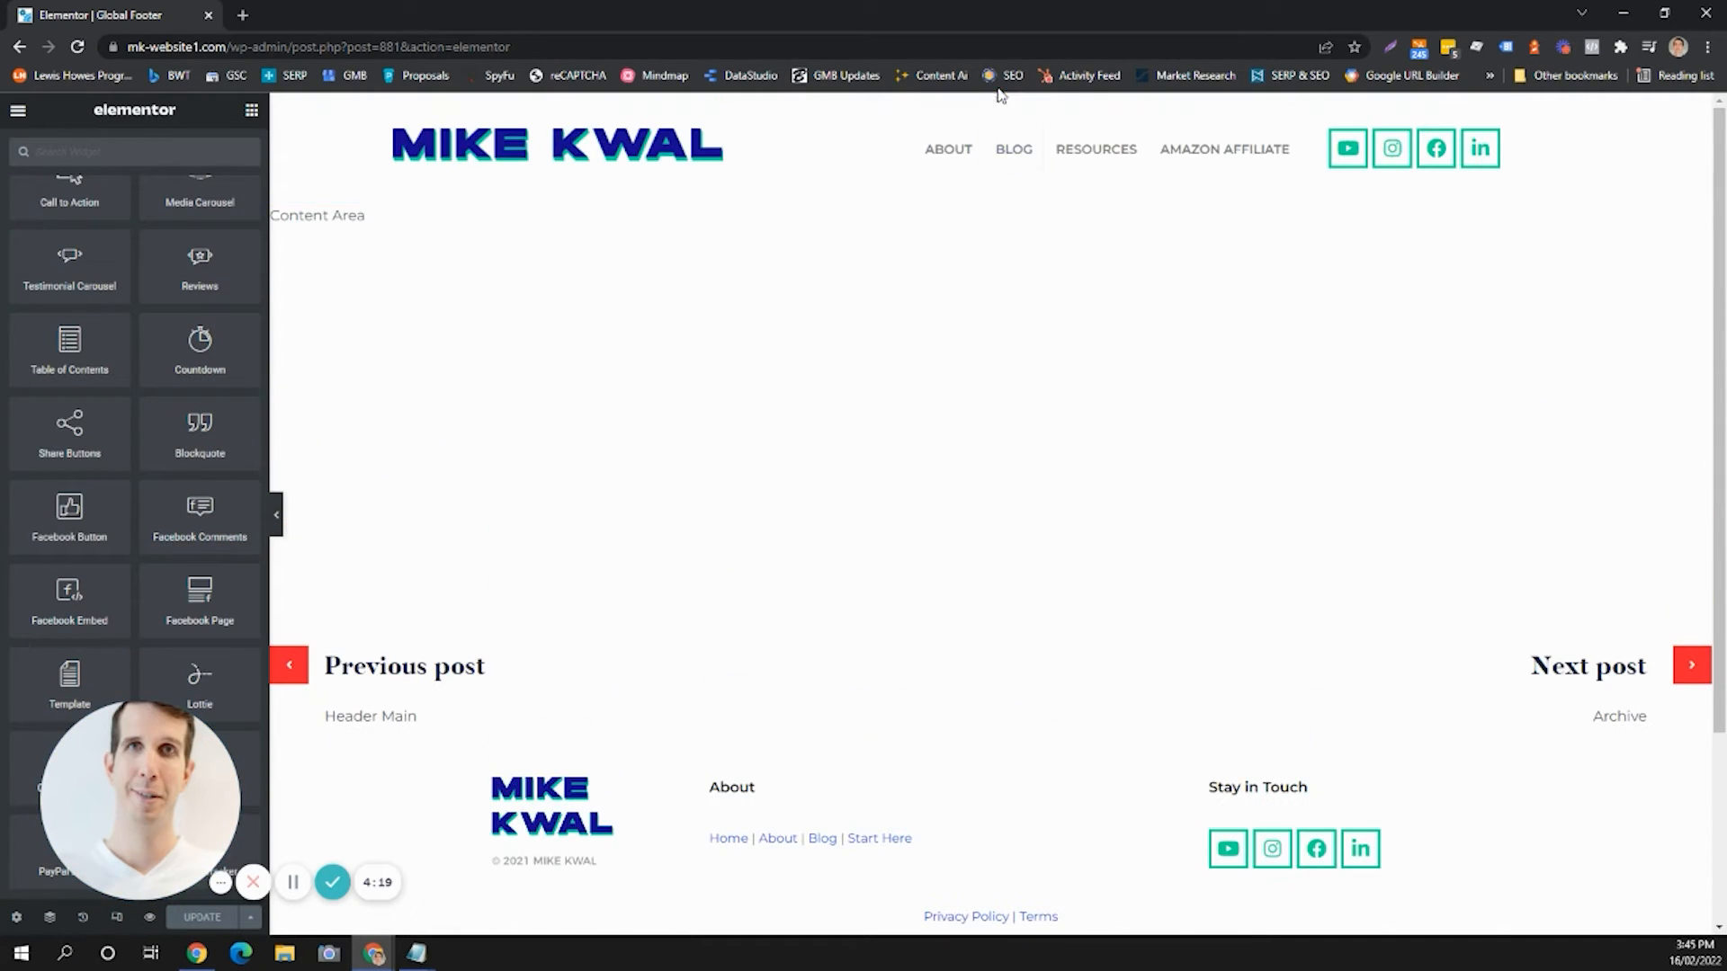
{"action": "mouse_move", "coordinate": [999, 116]}
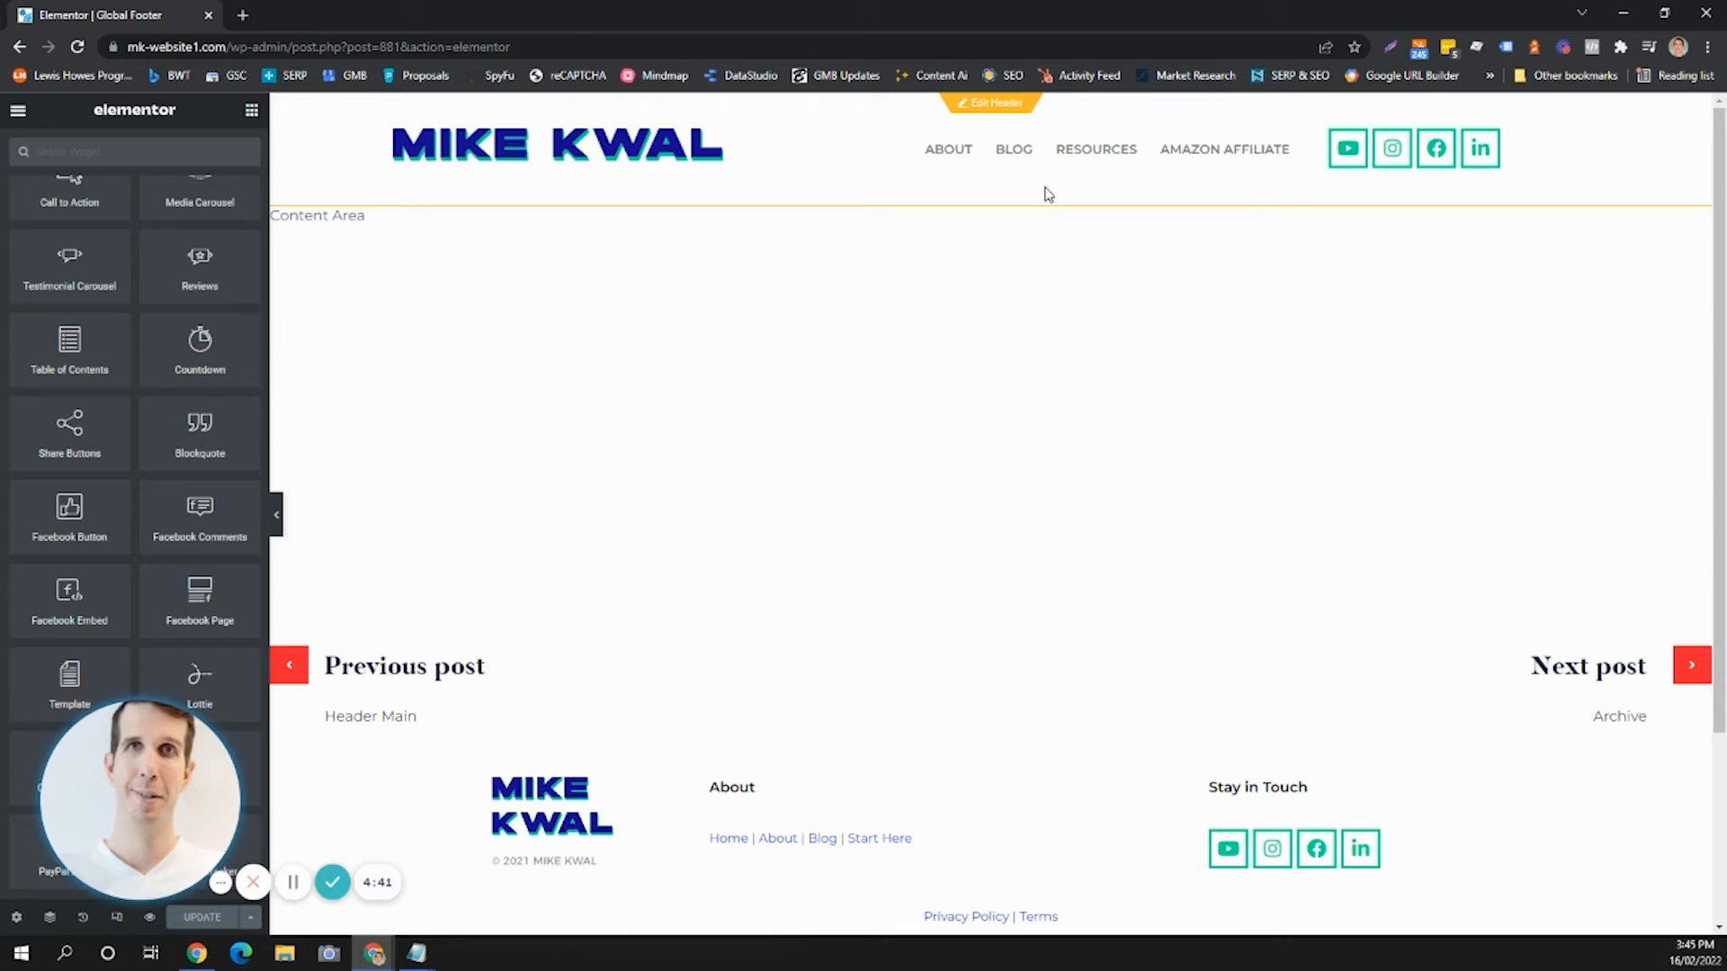
Open the settings of the logo image in the first column of the footer for editing.
{"action": "scroll", "coordinate": [1025, 234], "scroll_direction": "down", "scroll_amount": 3}
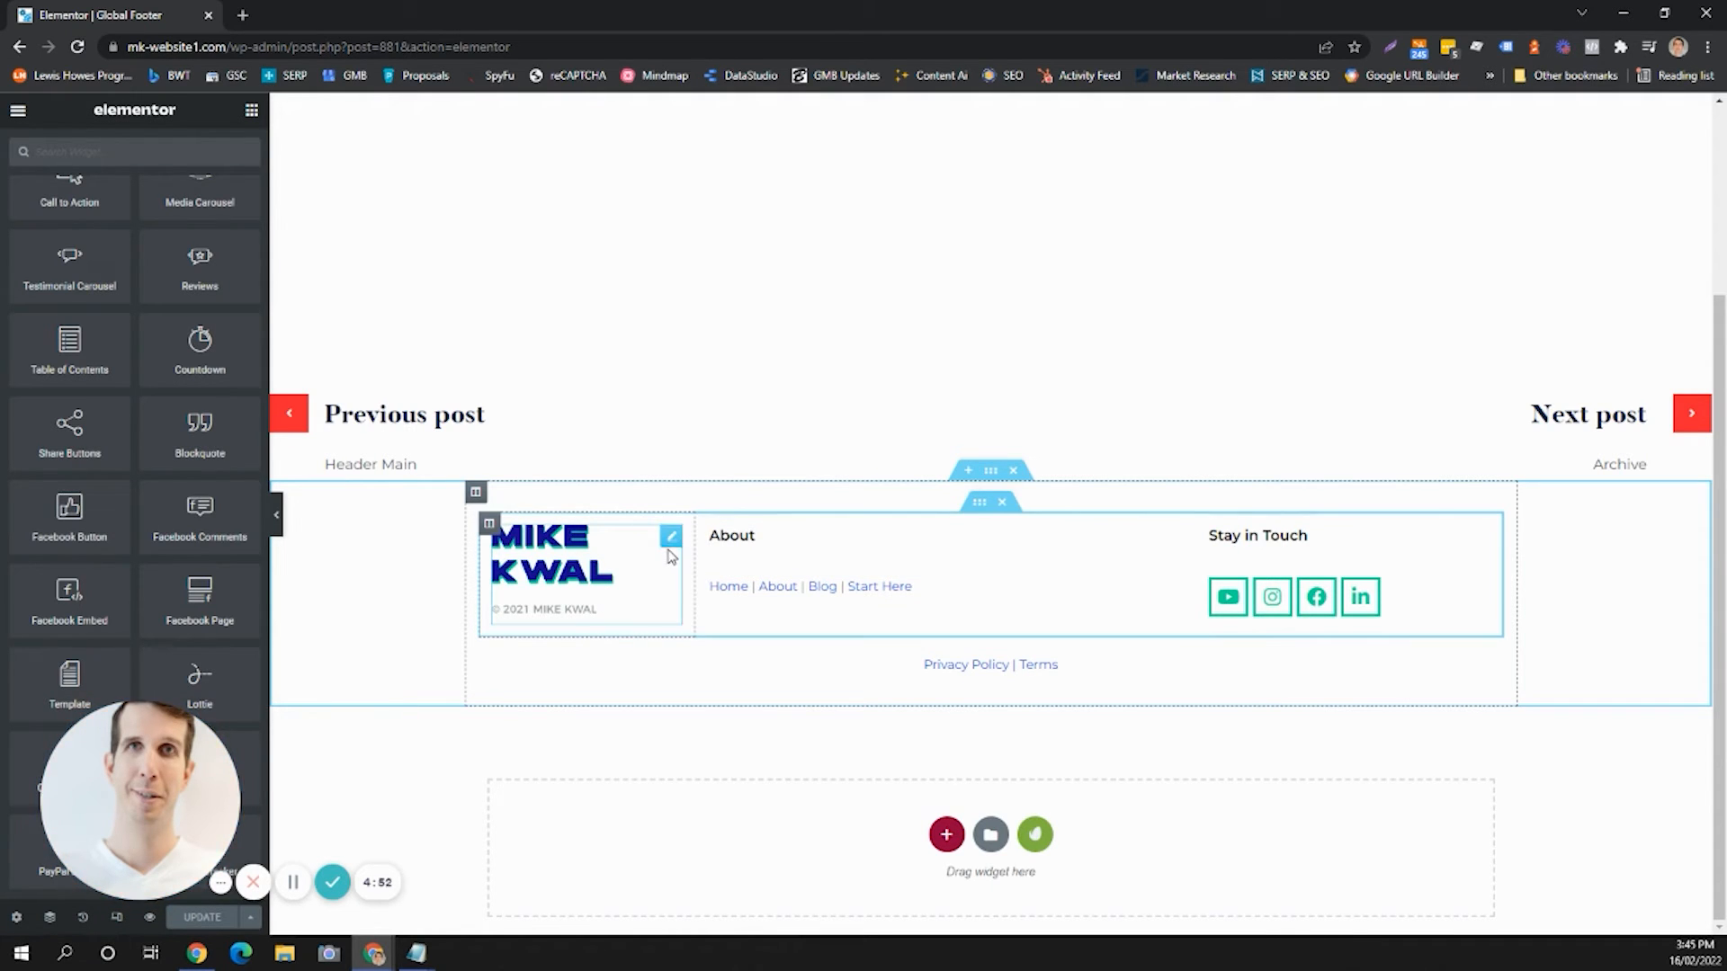
{"action": "left_click", "coordinate": [672, 542]}
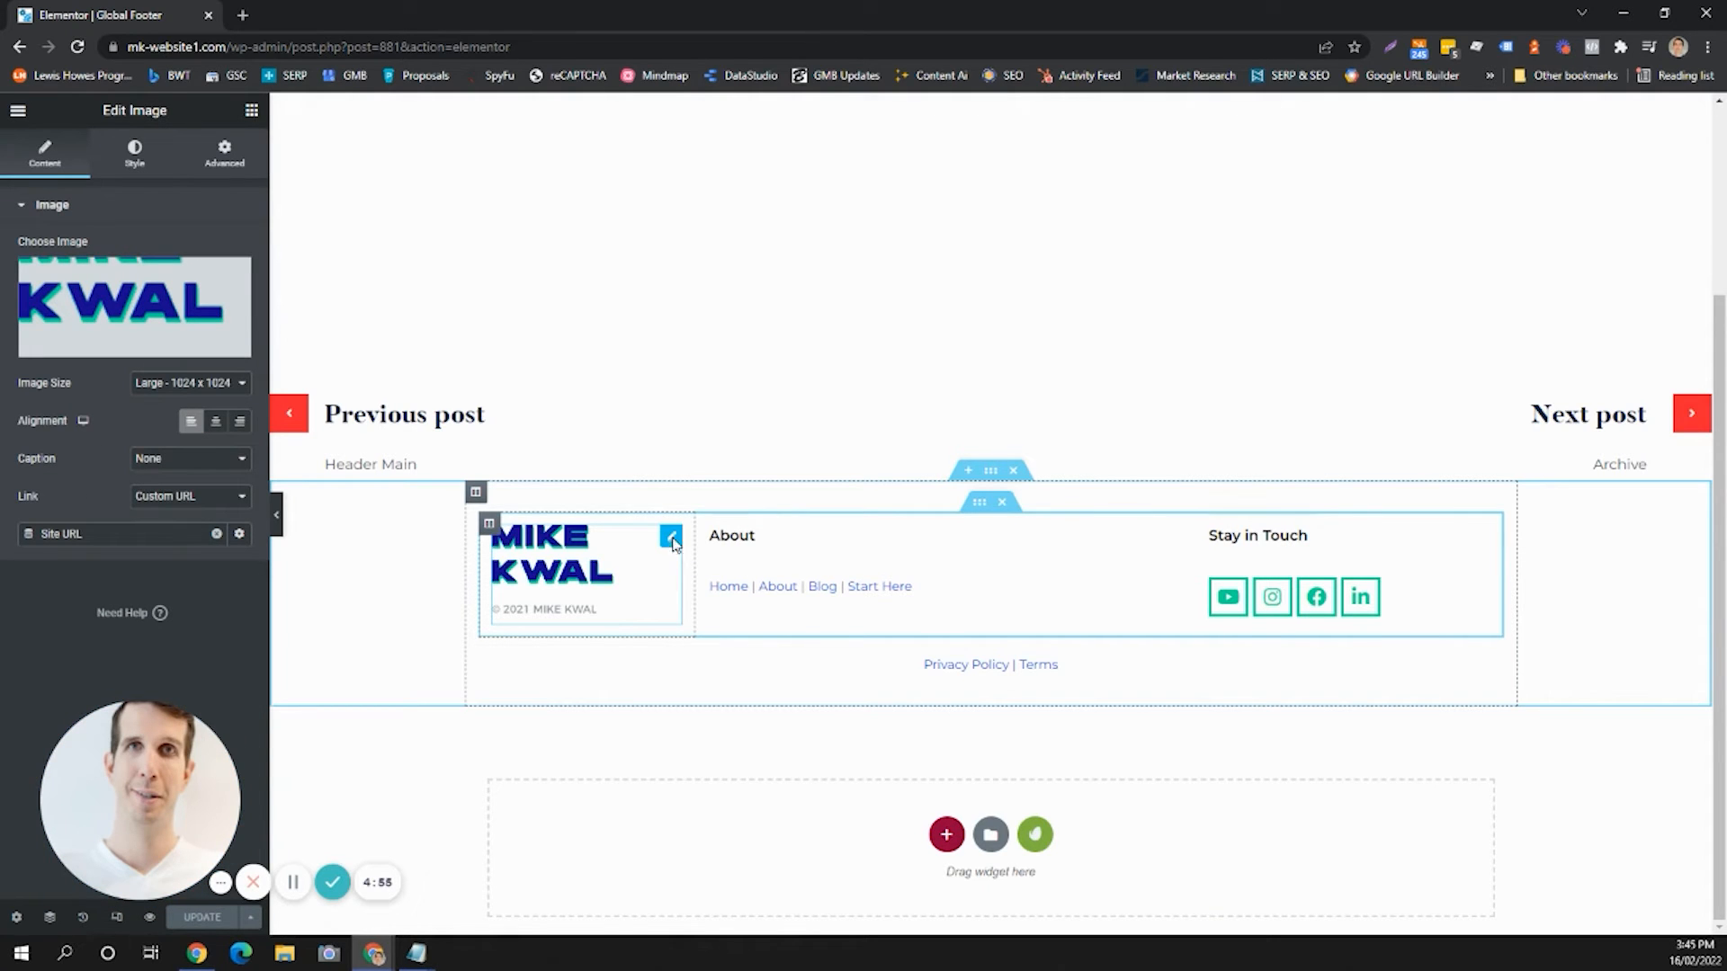
{"action": "right_click", "coordinate": [674, 545]}
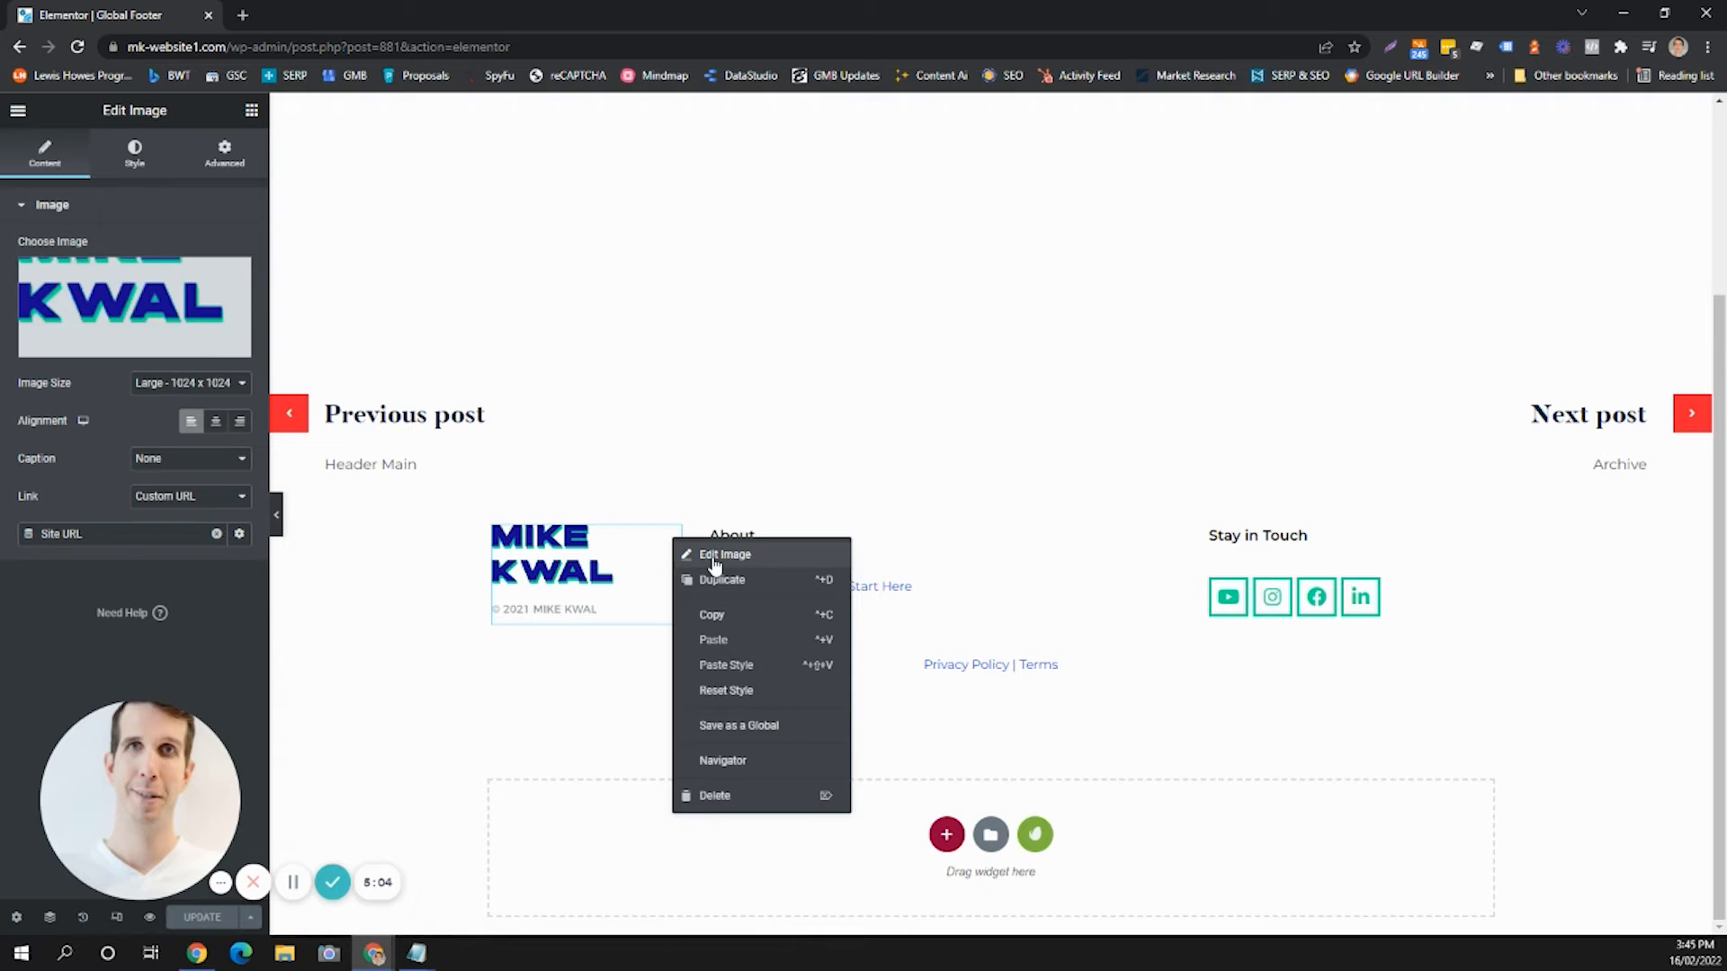
{"action": "left_click", "coordinate": [715, 555]}
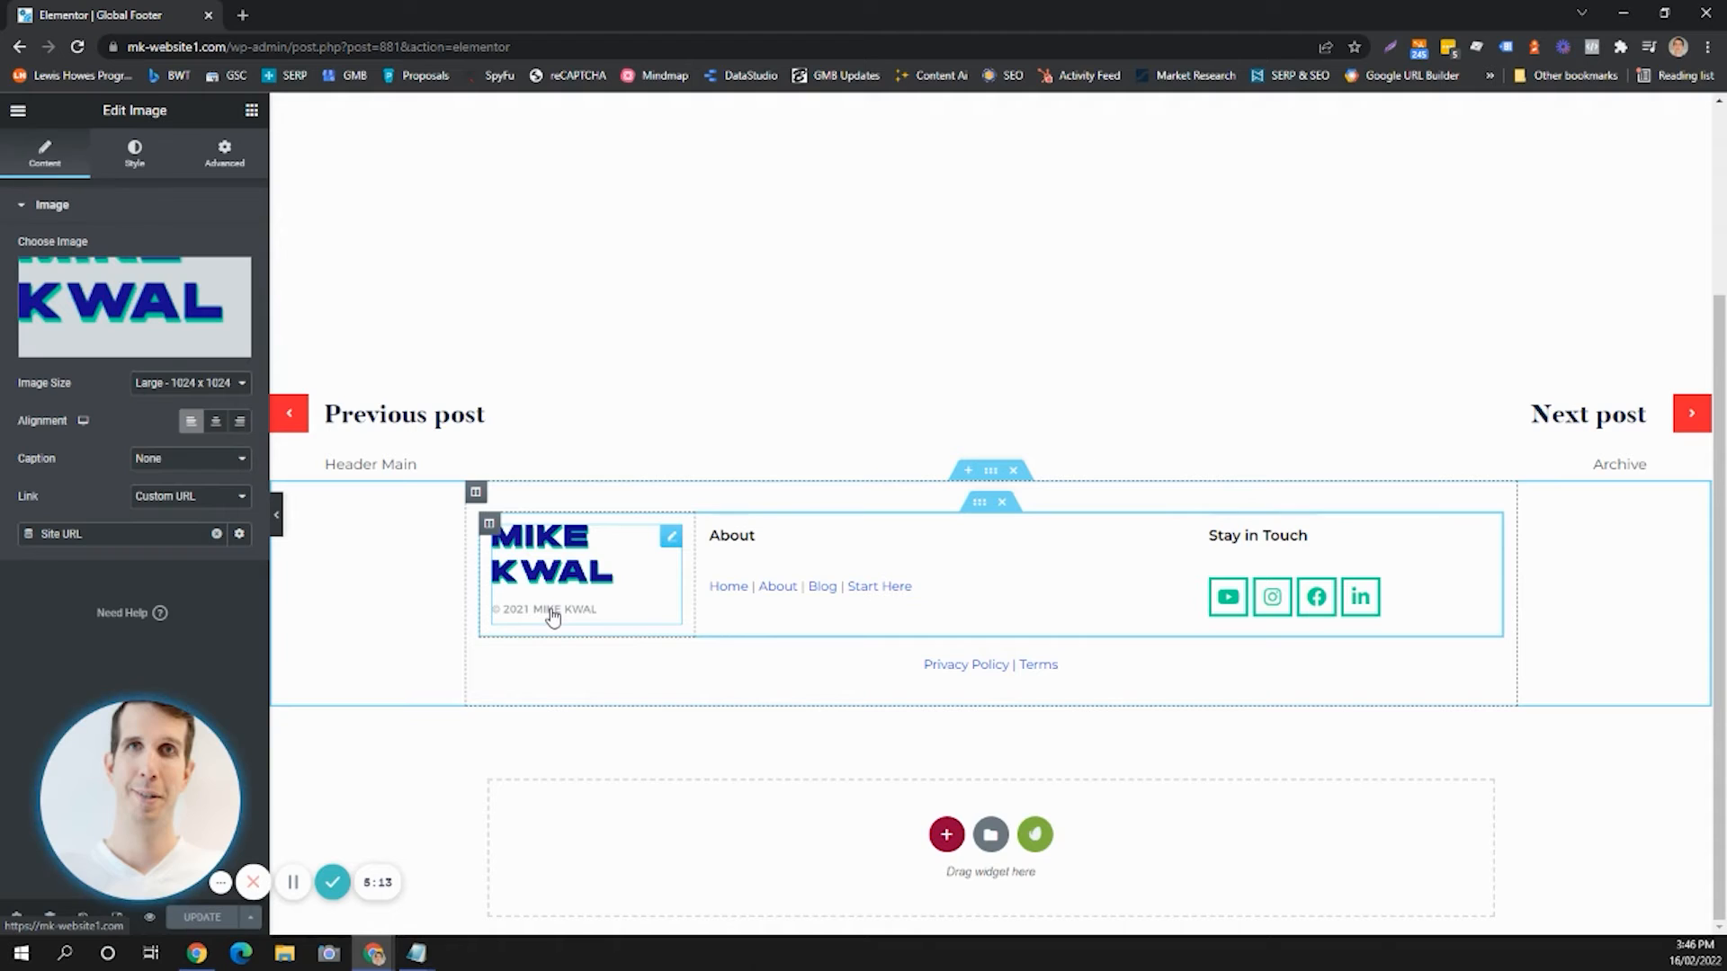
Check the footer logo's style settings, and open the Media Library from its content settings to choose an image.
{"action": "left_click", "coordinate": [133, 155]}
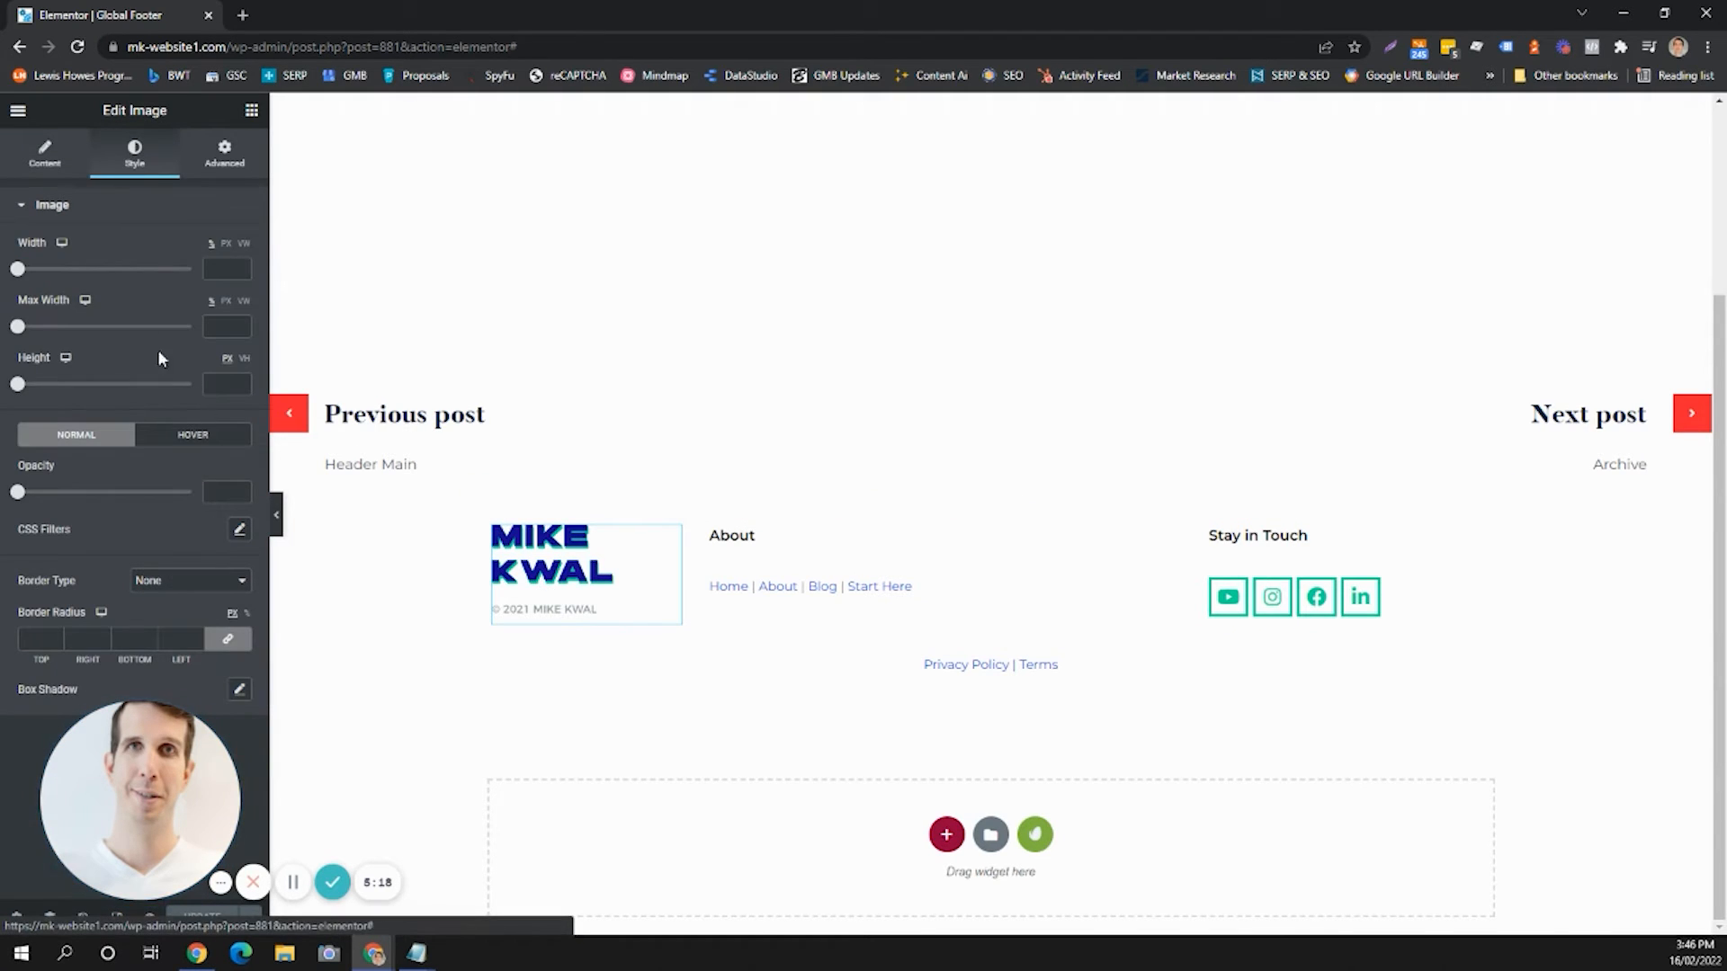
{"action": "left_click_drag", "start_coordinate": [125, 816], "coordinate": [434, 785]}
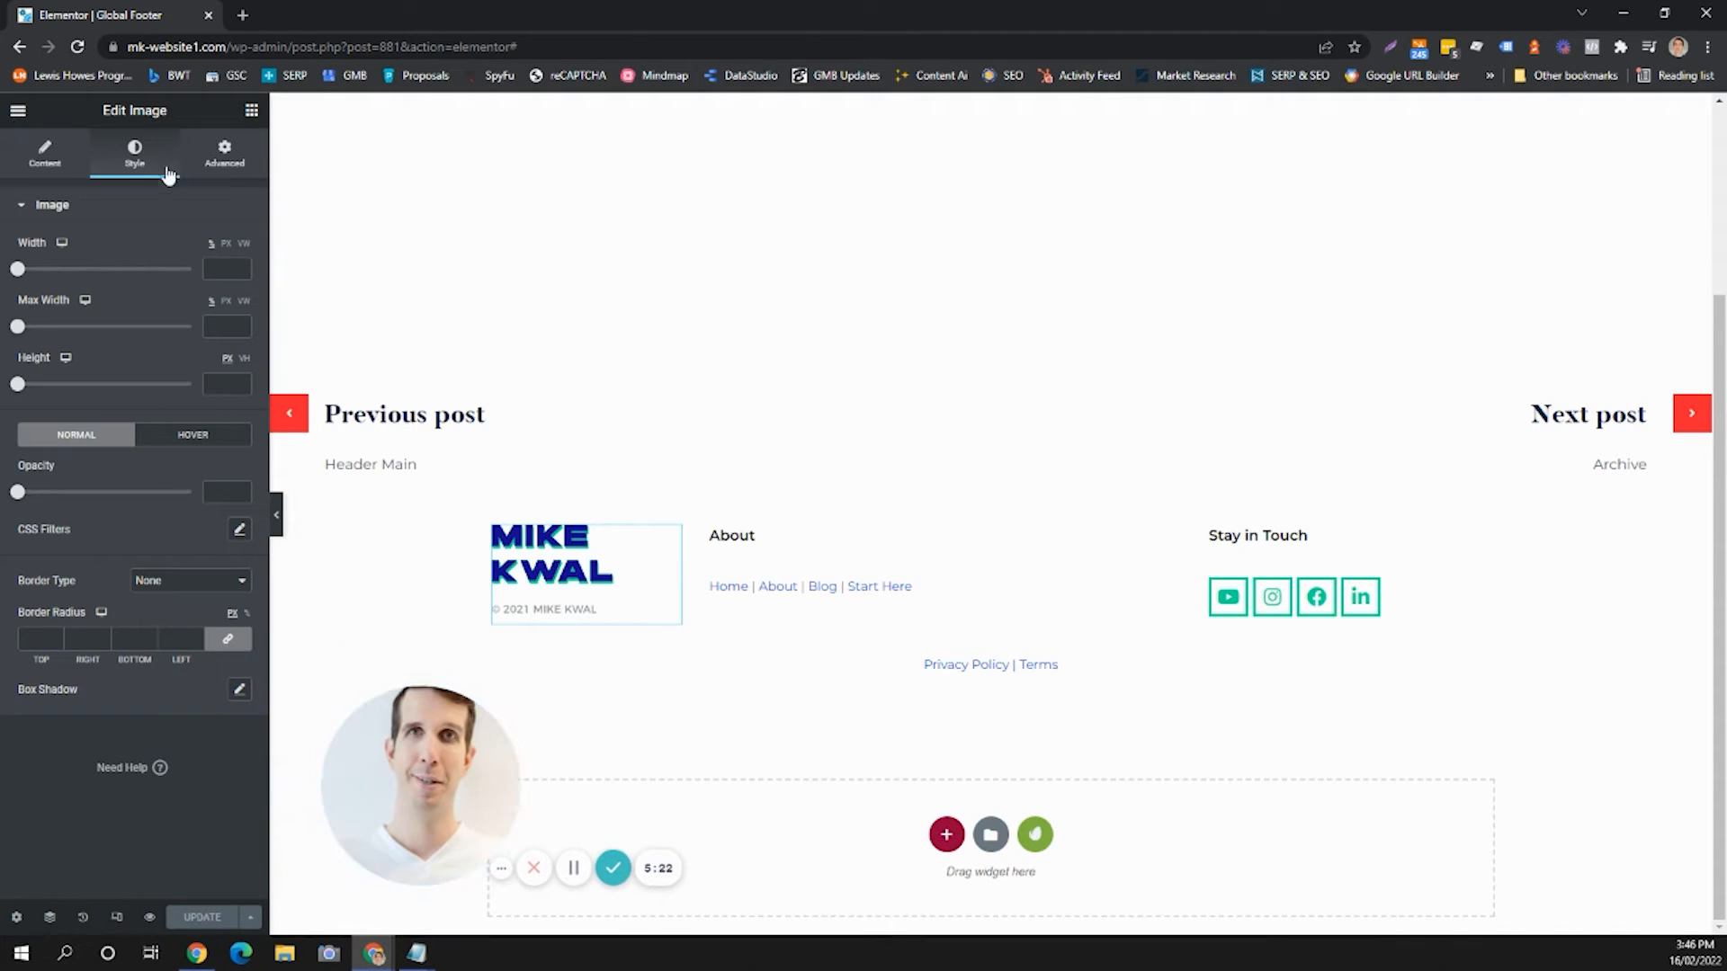
{"action": "left_click", "coordinate": [45, 157]}
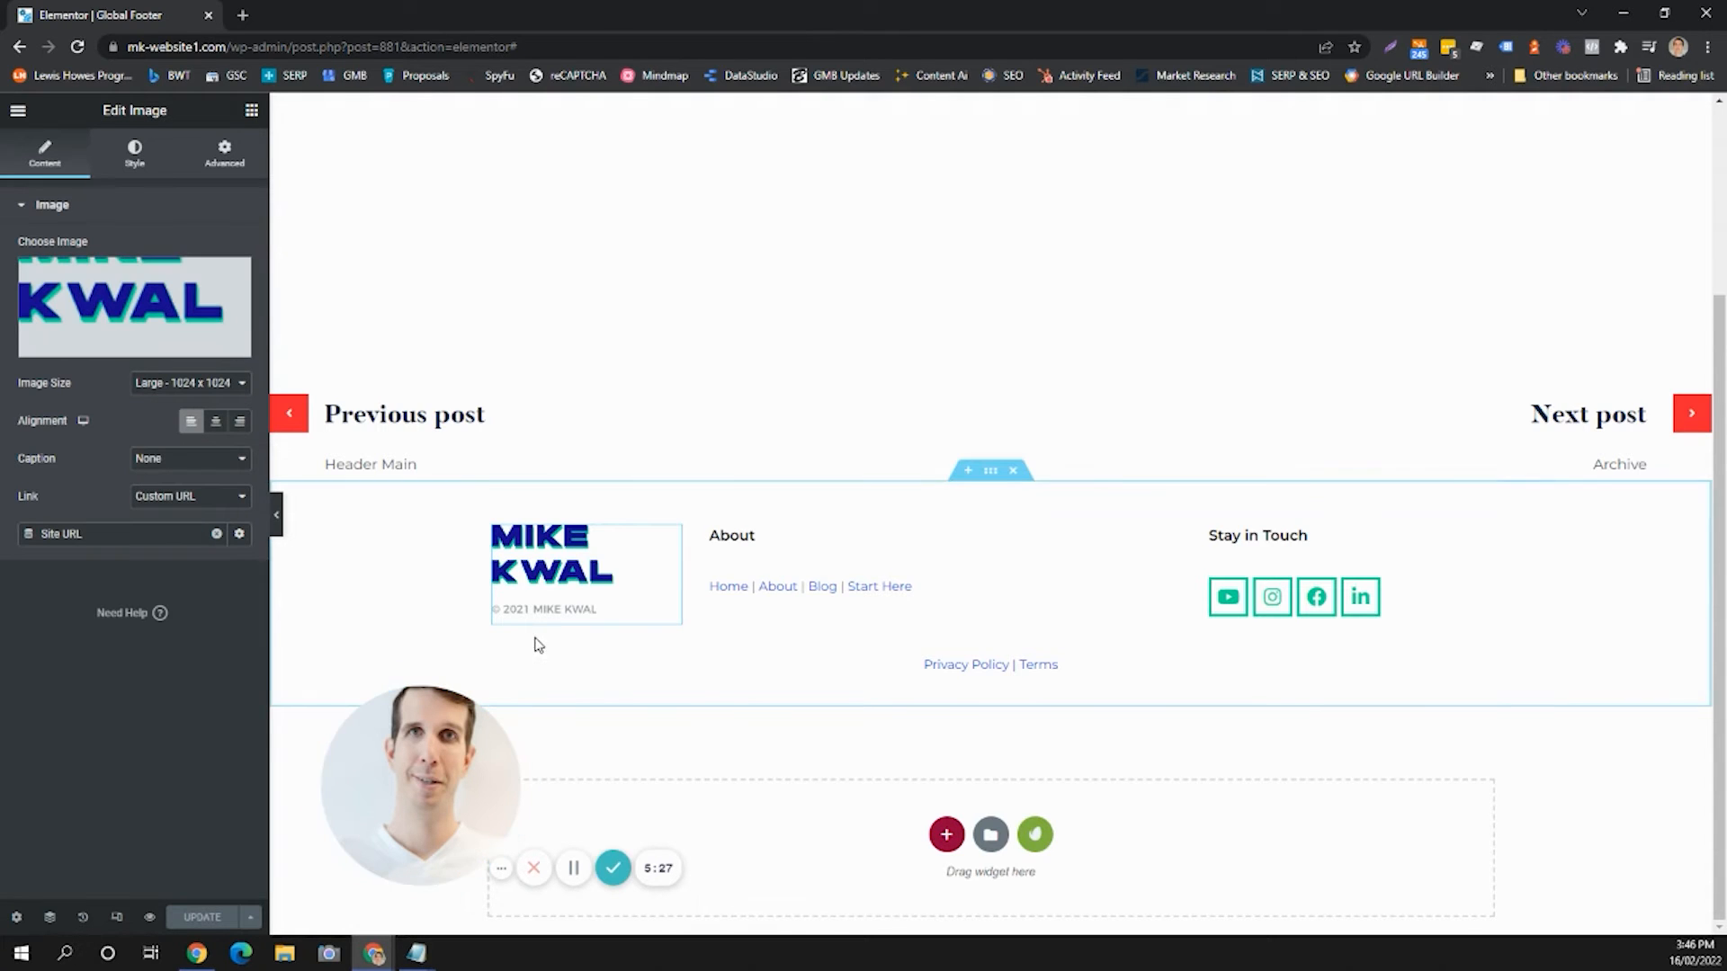
{"action": "mouse_move", "coordinate": [551, 606]}
{"action": "left_mouse_down"}
{"action": "mouse_move", "coordinate": [570, 559]}
{"action": "mouse_move", "coordinate": [625, 601]}
{"action": "mouse_move", "coordinate": [563, 732]}
{"action": "mouse_move", "coordinate": [574, 797]}
{"action": "mouse_move", "coordinate": [561, 577]}
{"action": "left_mouse_up"}
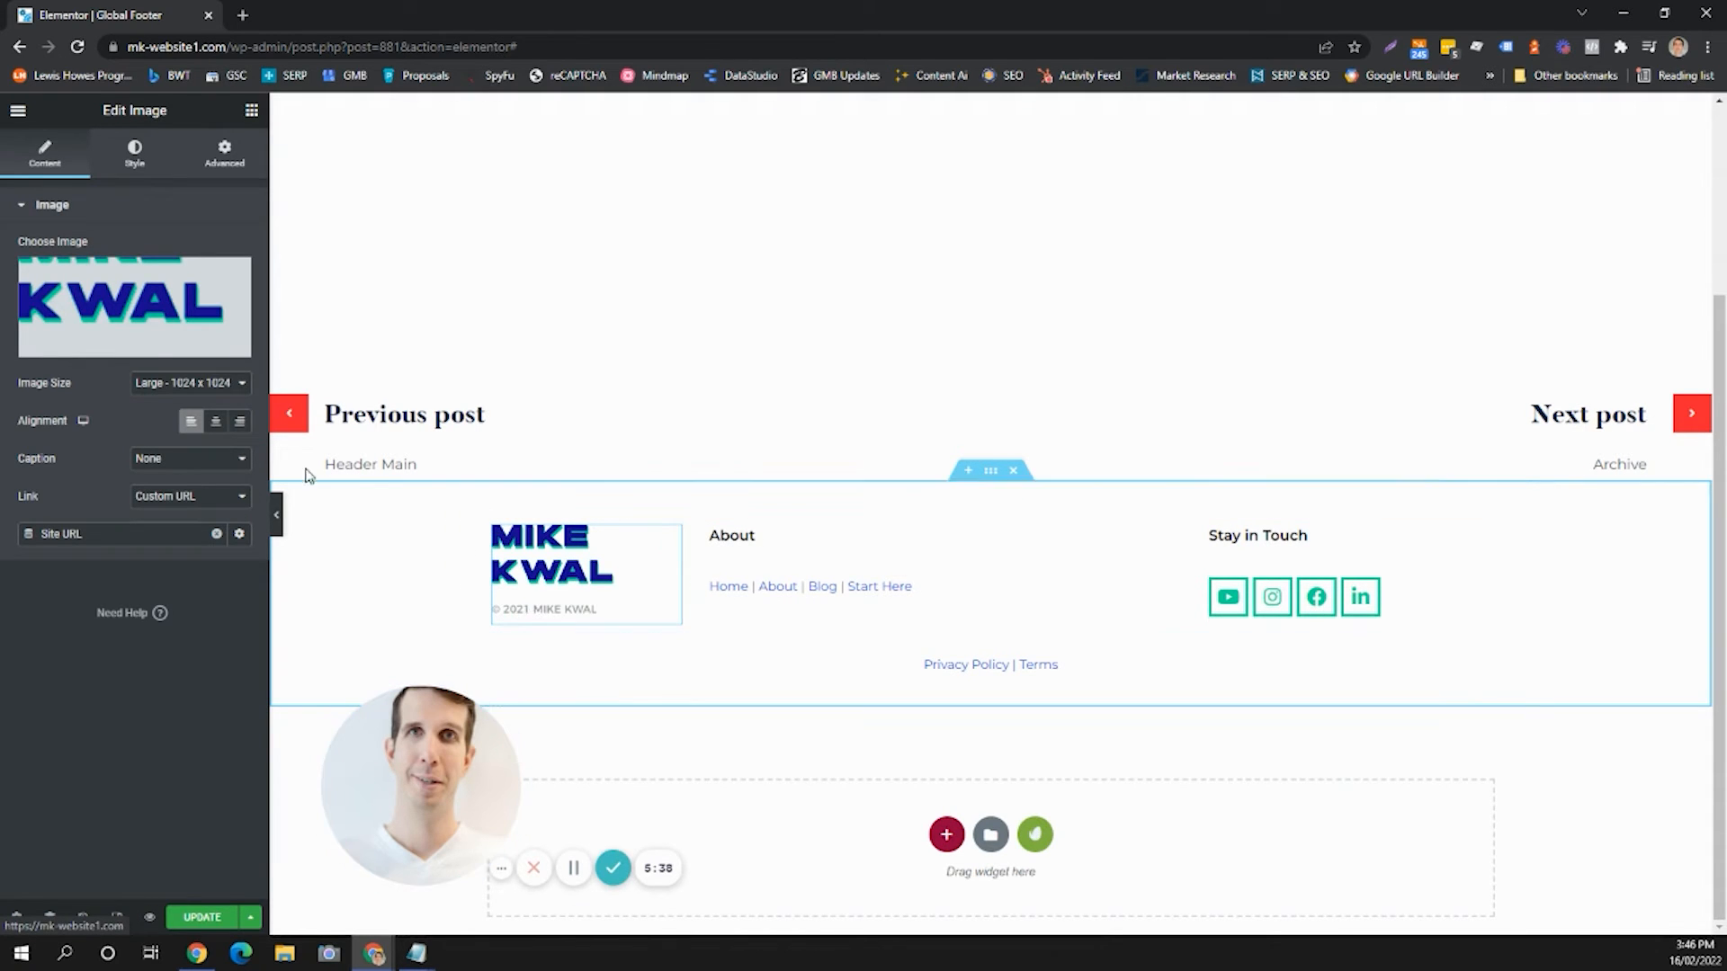
{"action": "left_click", "coordinate": [139, 345]}
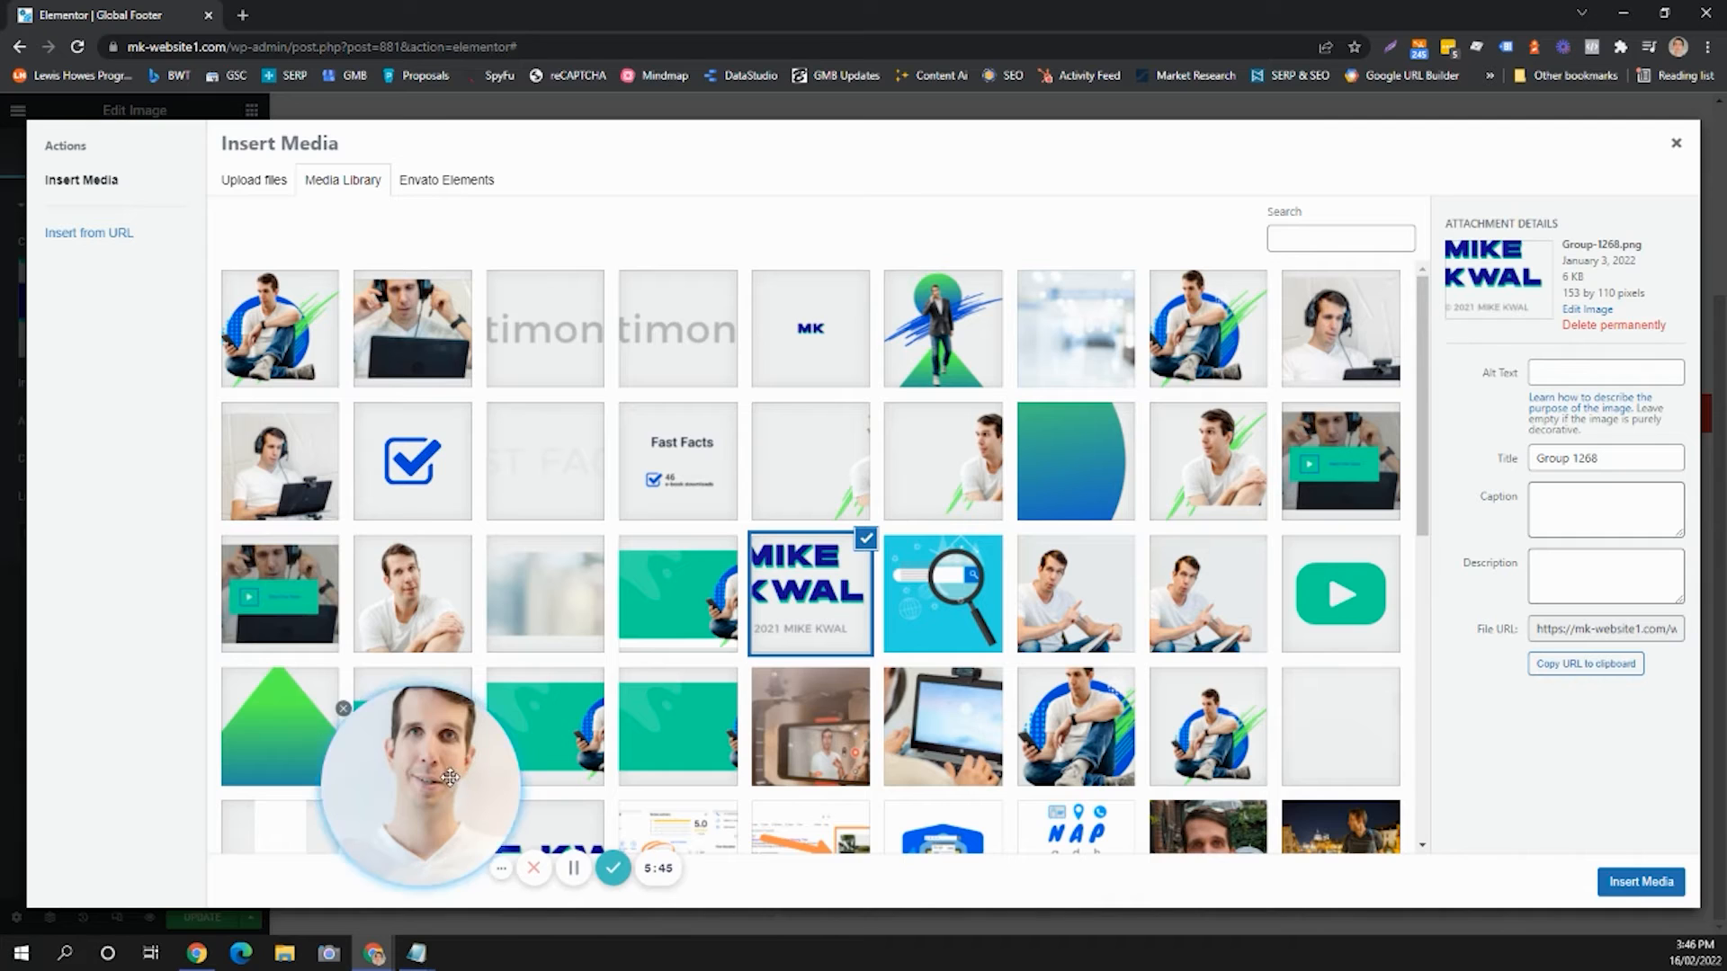
{"action": "left_click_drag", "start_coordinate": [385, 771], "coordinate": [155, 776]}
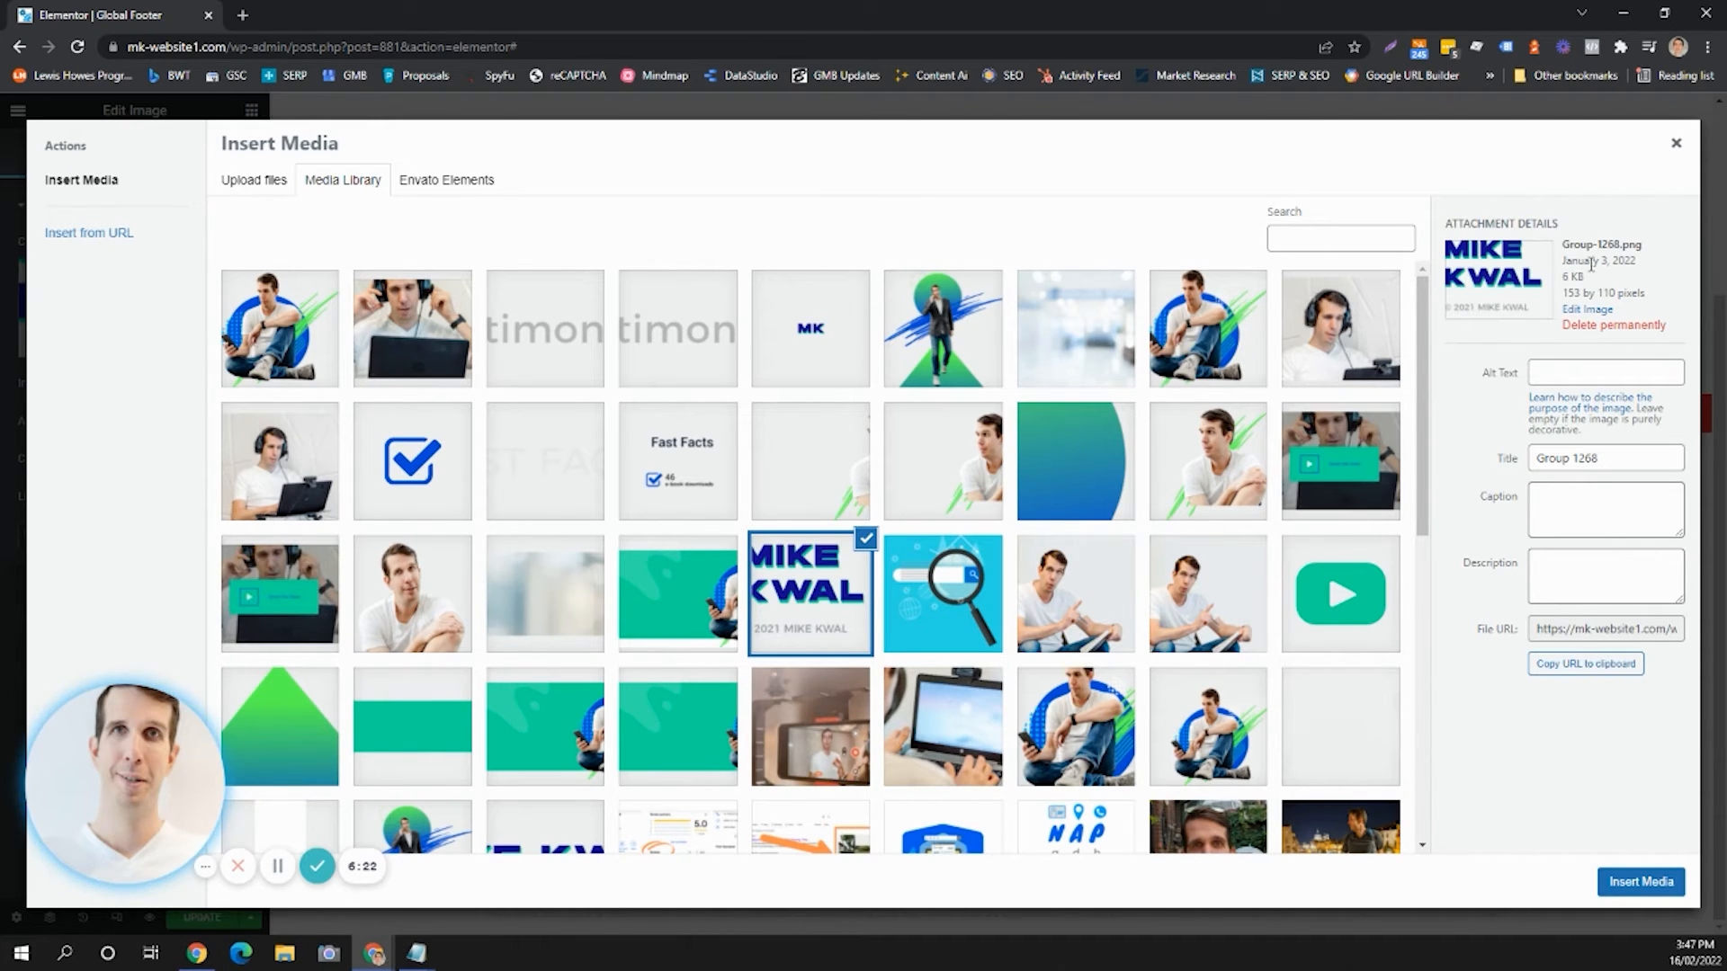
Dismiss the Media Library and open the link text in the footer's About column for editing.
{"action": "left_click", "coordinate": [1674, 144]}
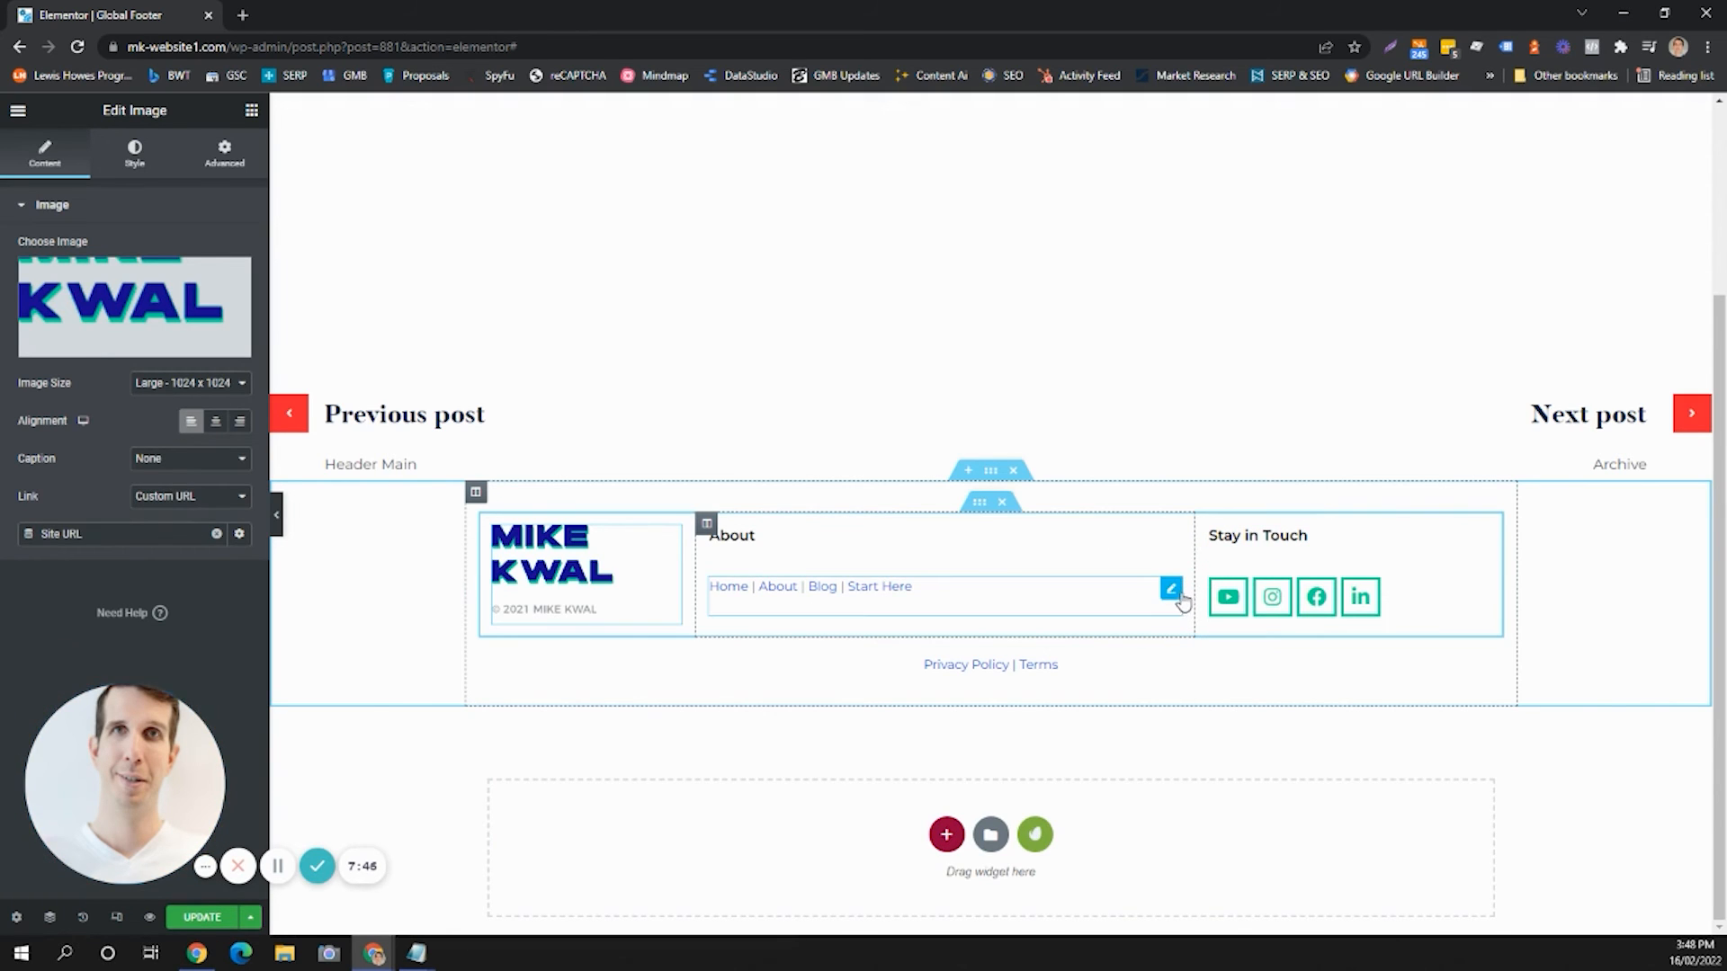
{"action": "left_click", "coordinate": [1171, 592]}
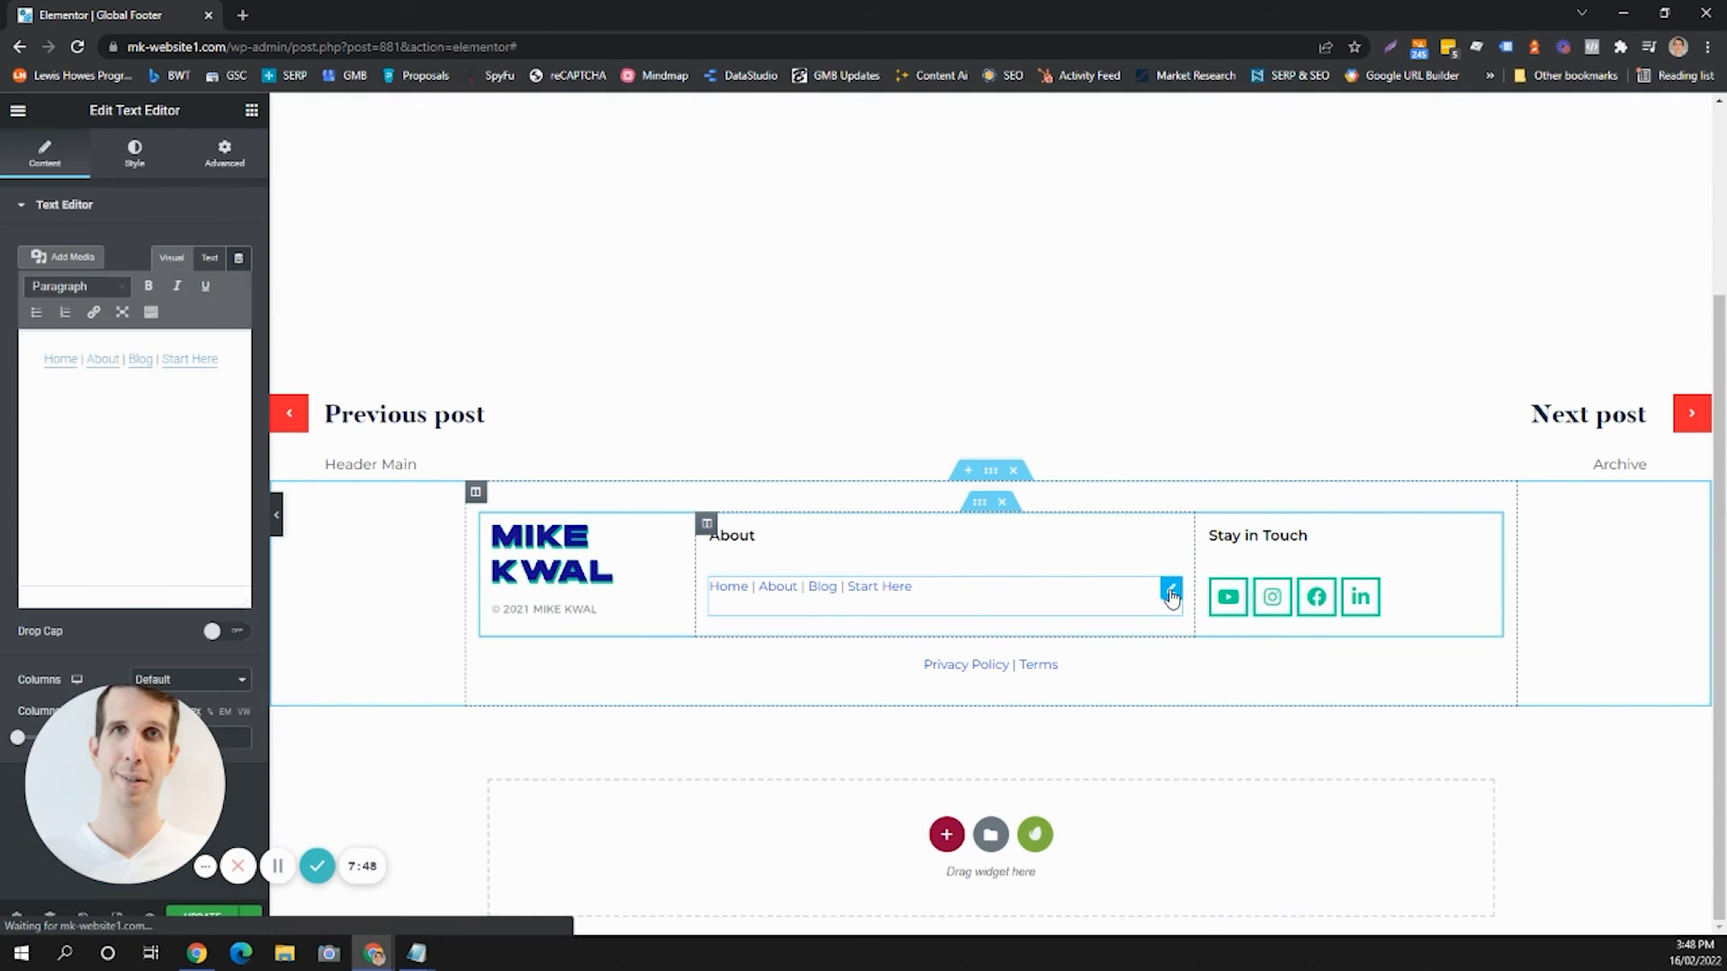
{"action": "left_click", "coordinate": [227, 373]}
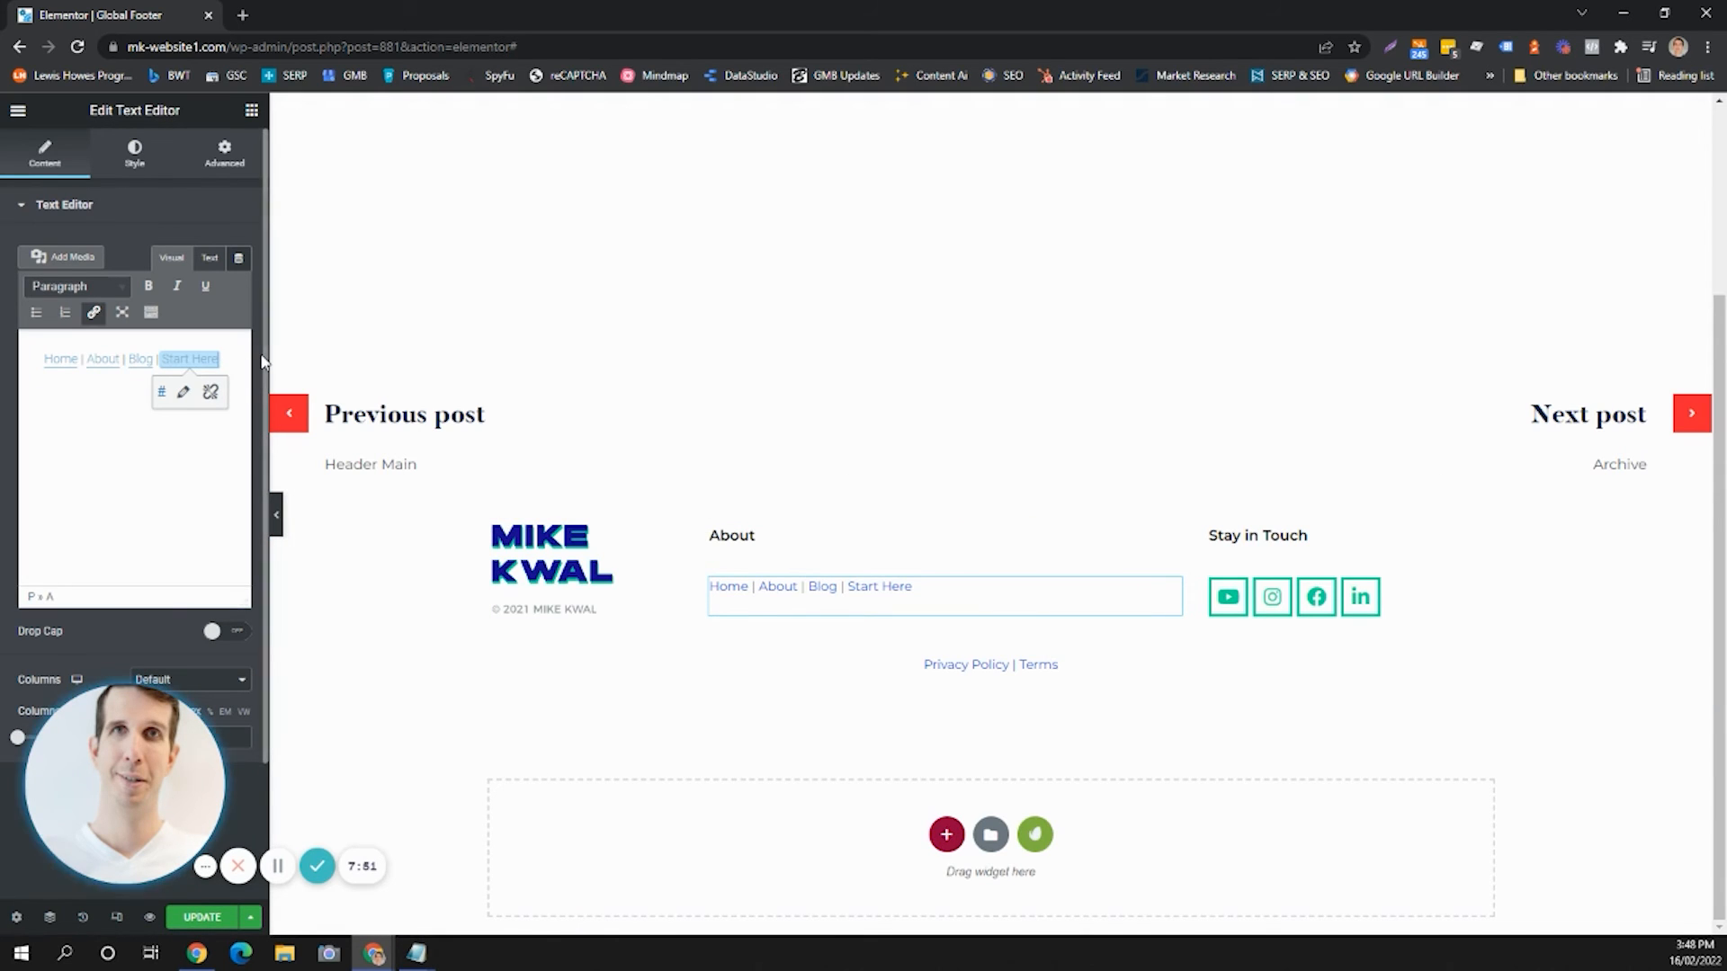
Duplicate the Start Here link at the end of the footer's link line, with a vertical bar before the copy.
{"action": "key", "text": "shift+Left"}
{"action": "key", "text": "shift+Left"}
{"action": "key", "text": "shift+Left"}
{"action": "key", "text": "shift+Left"}
{"action": "key", "text": "shift+Left"}
{"action": "key", "text": "shift+Left"}
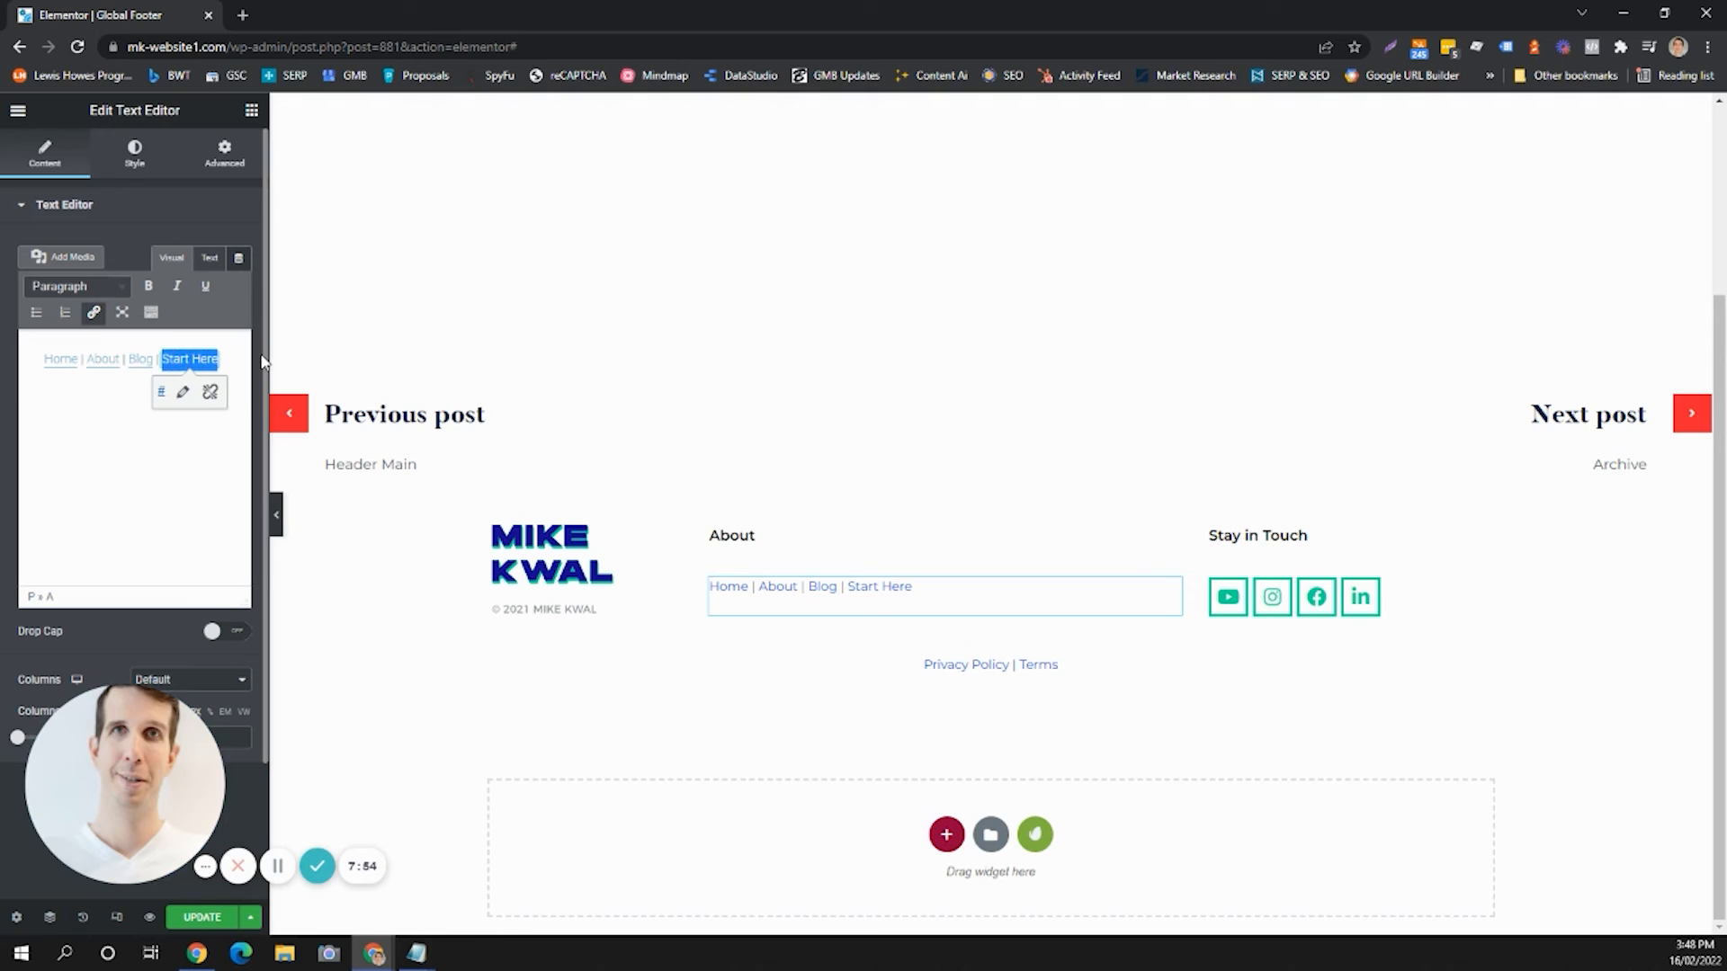
{"action": "key", "text": "shift+Left"}
{"action": "key", "text": "ctrl+c"}
{"action": "key", "text": "Right"}
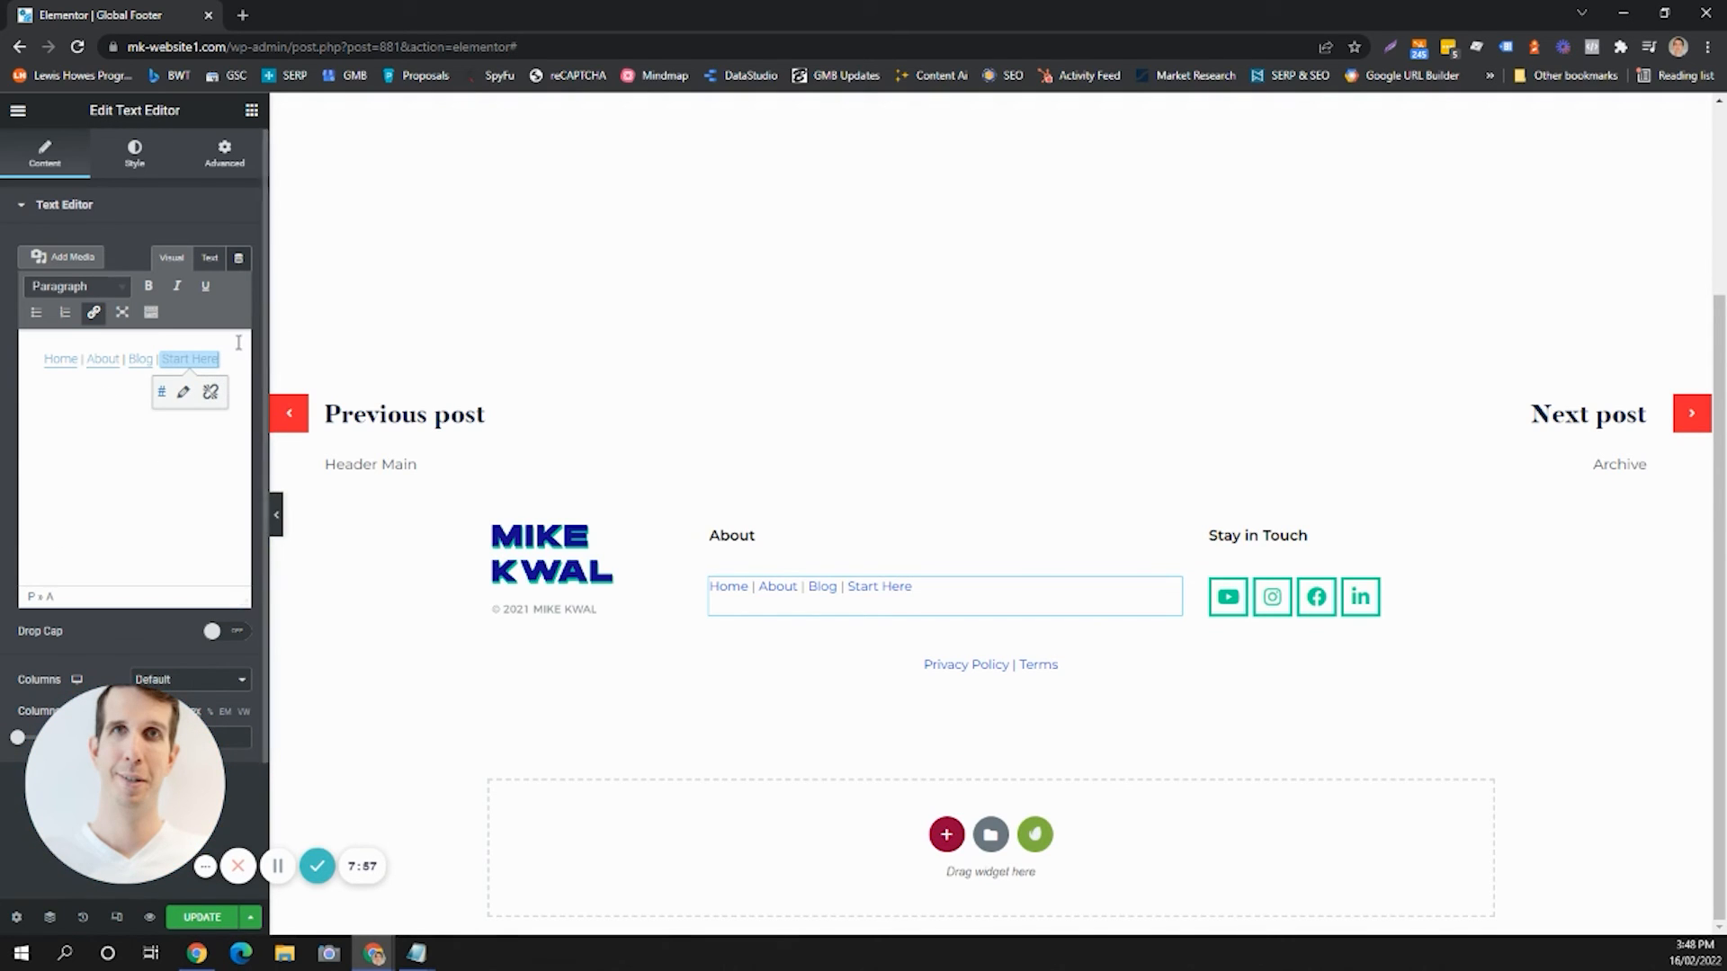
{"action": "key", "text": "ctrl+v"}
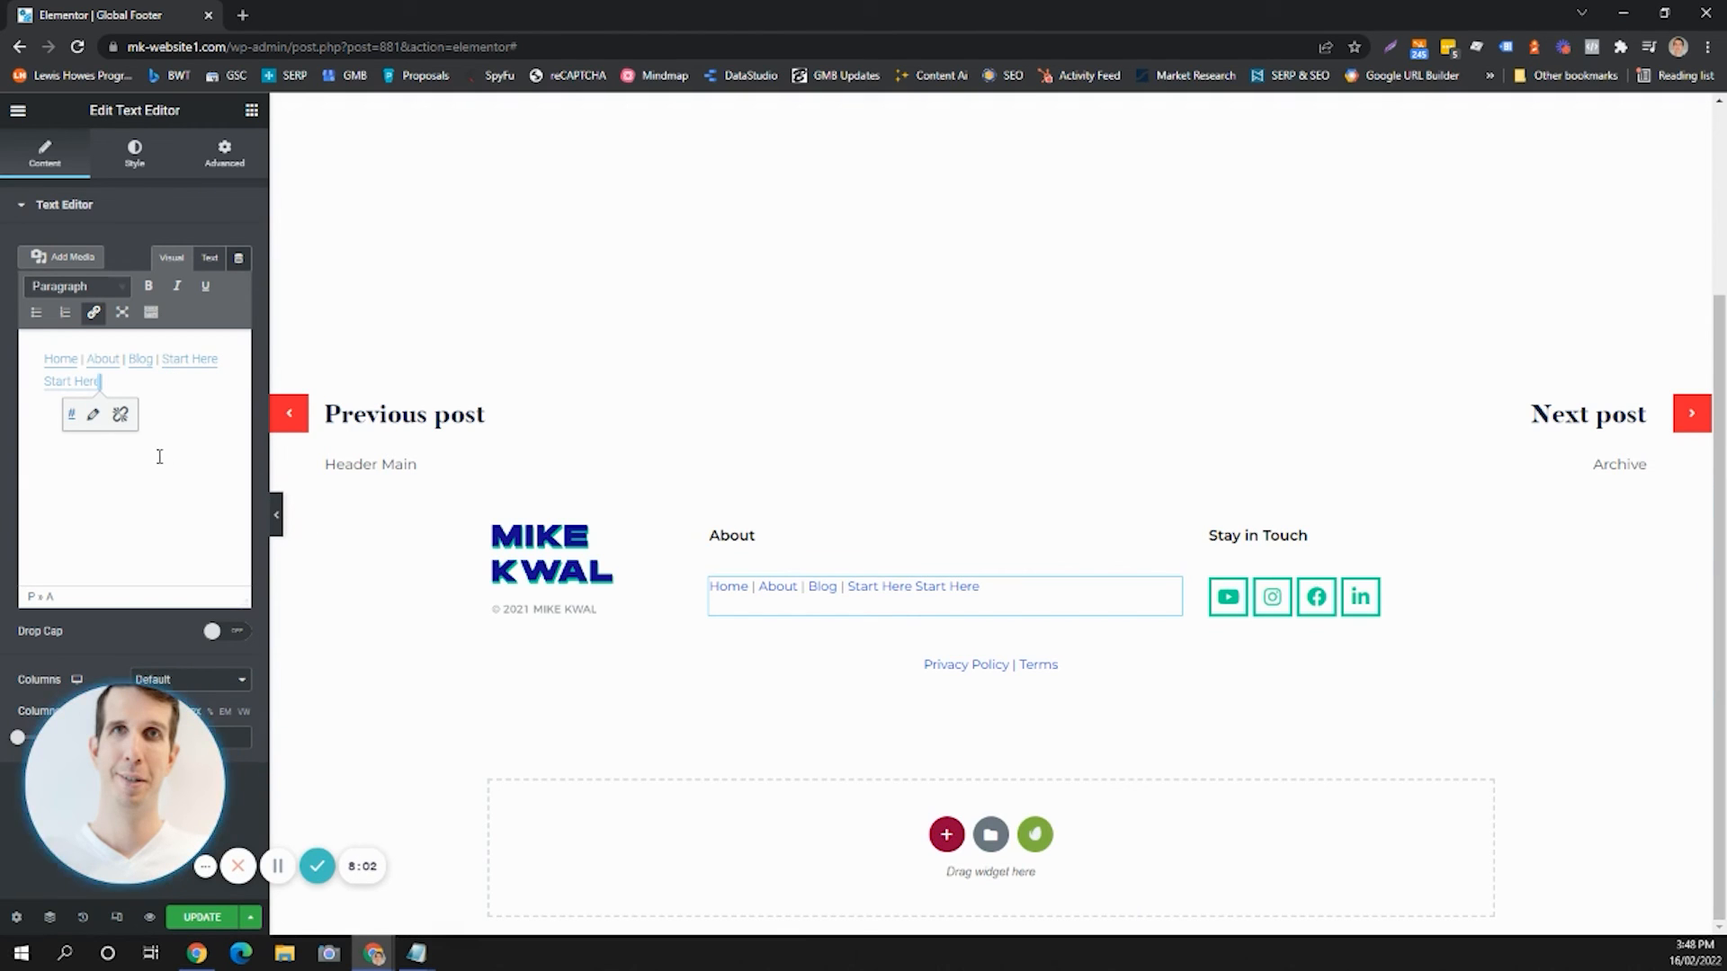
{"action": "key", "text": "Home"}
{"action": "type", "text": "|"}
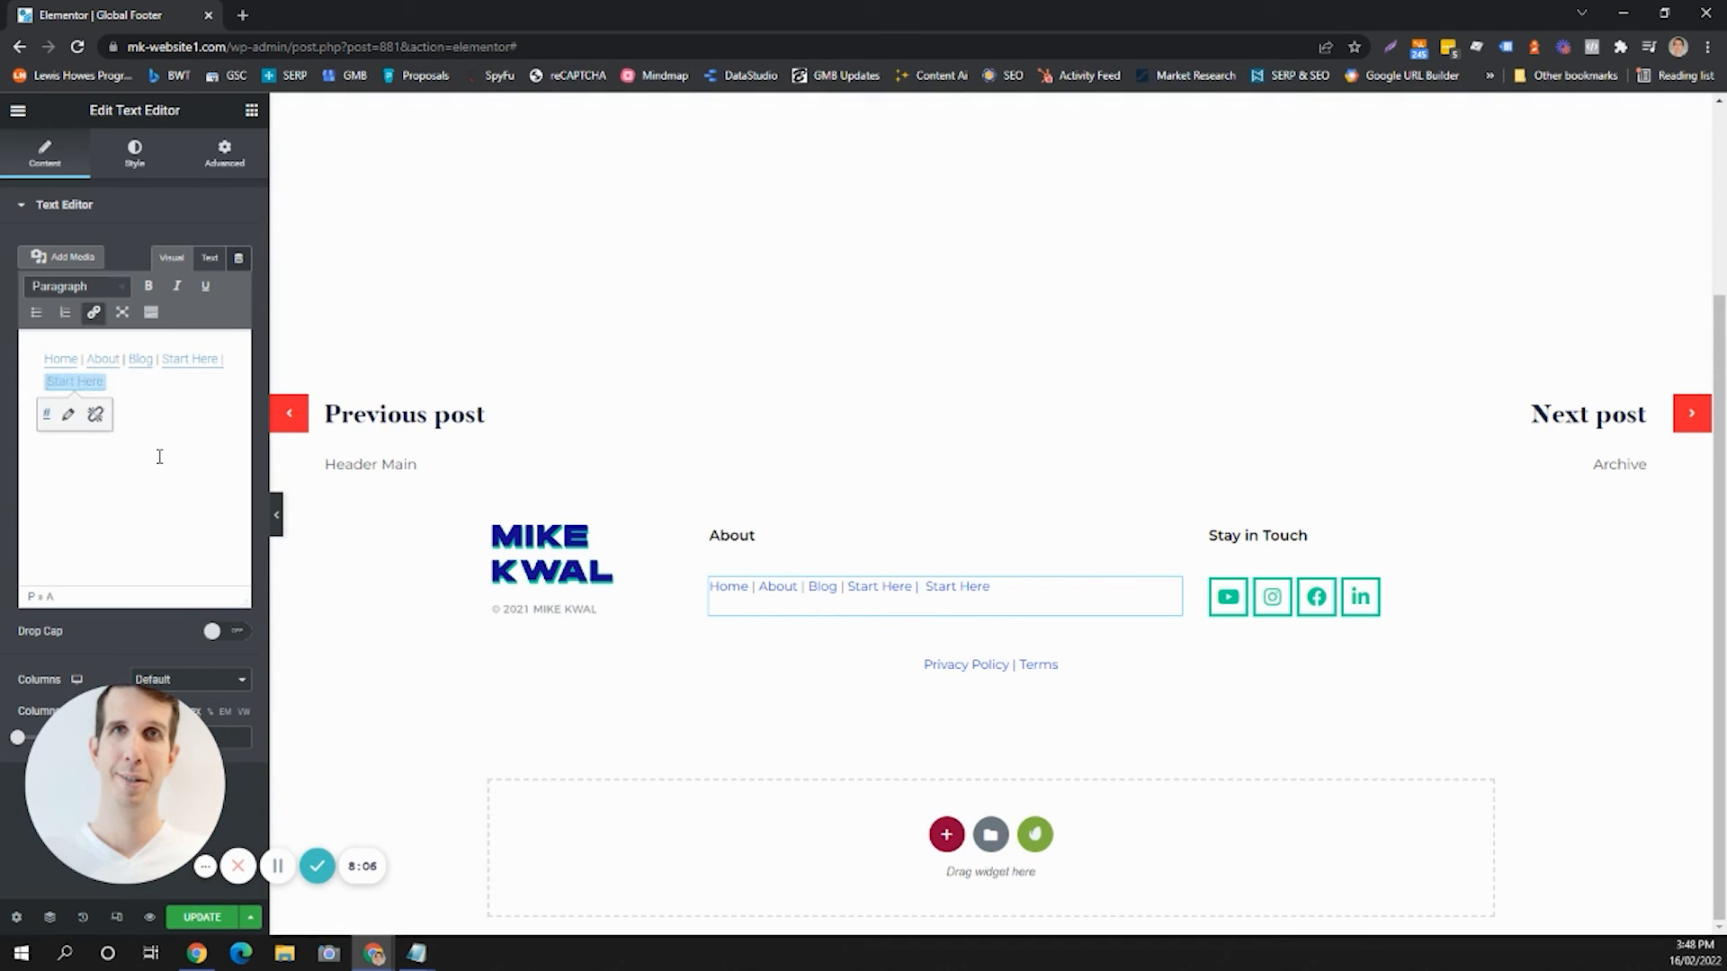
Delete the duplicated Start Here text that follows the last vertical bar in the link line.
{"action": "key", "text": "shift+End"}
{"action": "type", "text": "T"}
{"action": "key", "text": "BackSpace"}
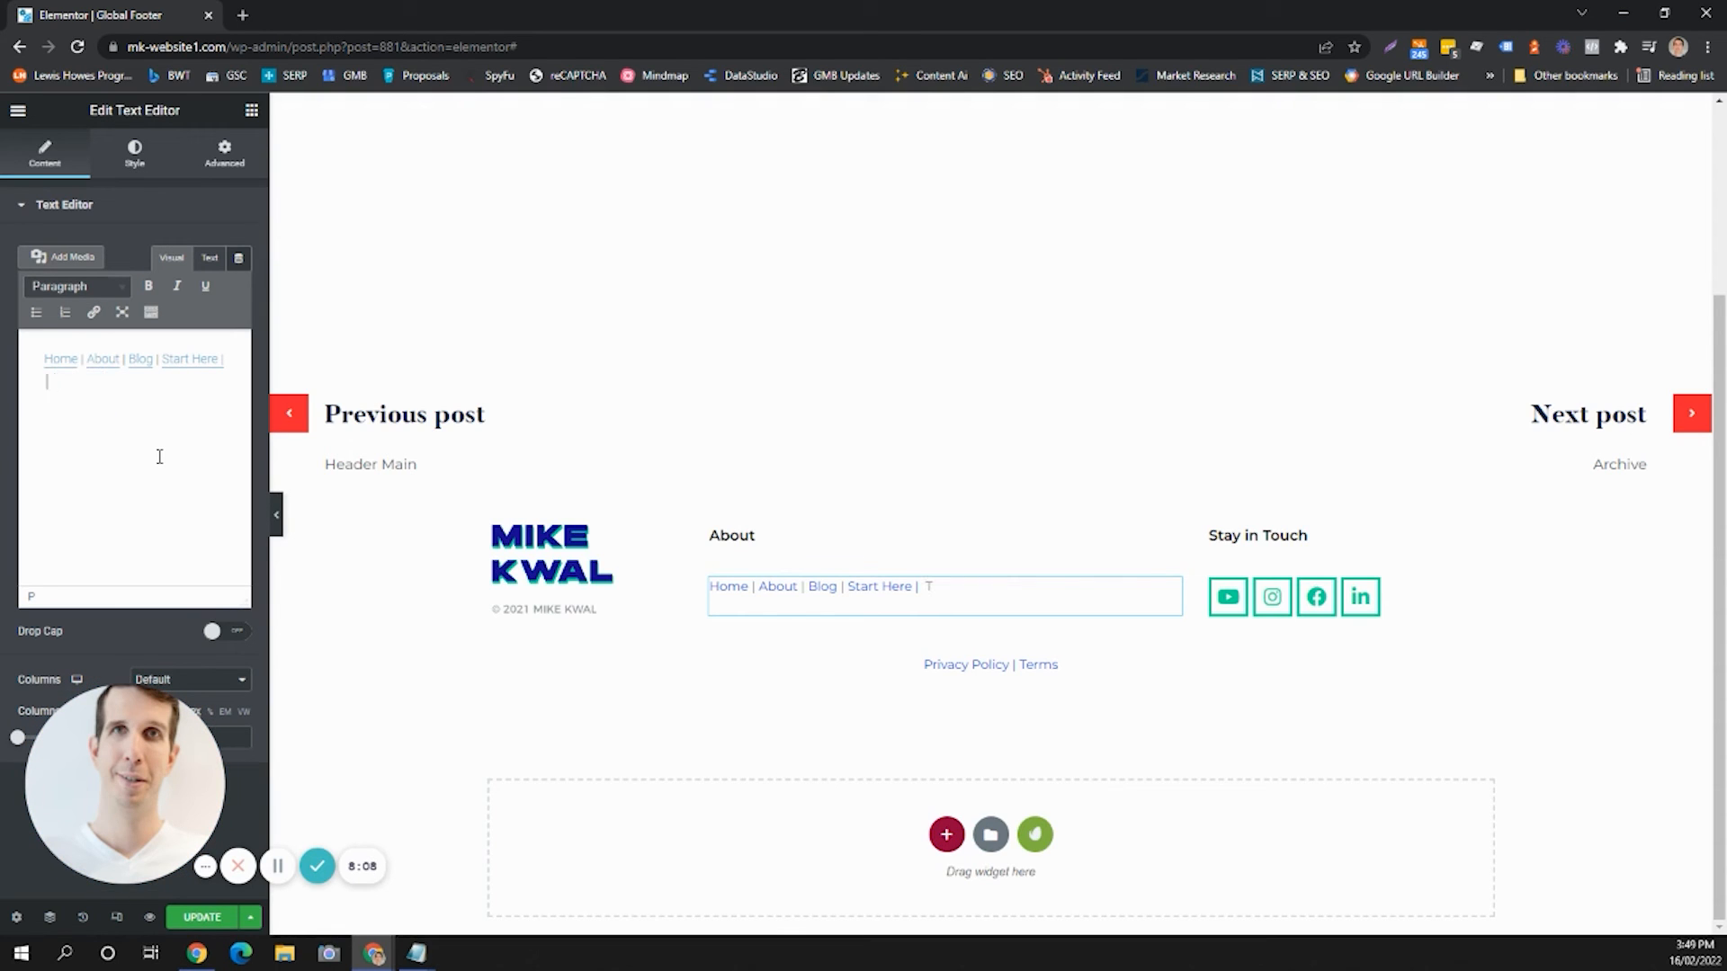
{"action": "key", "text": "BackSpace"}
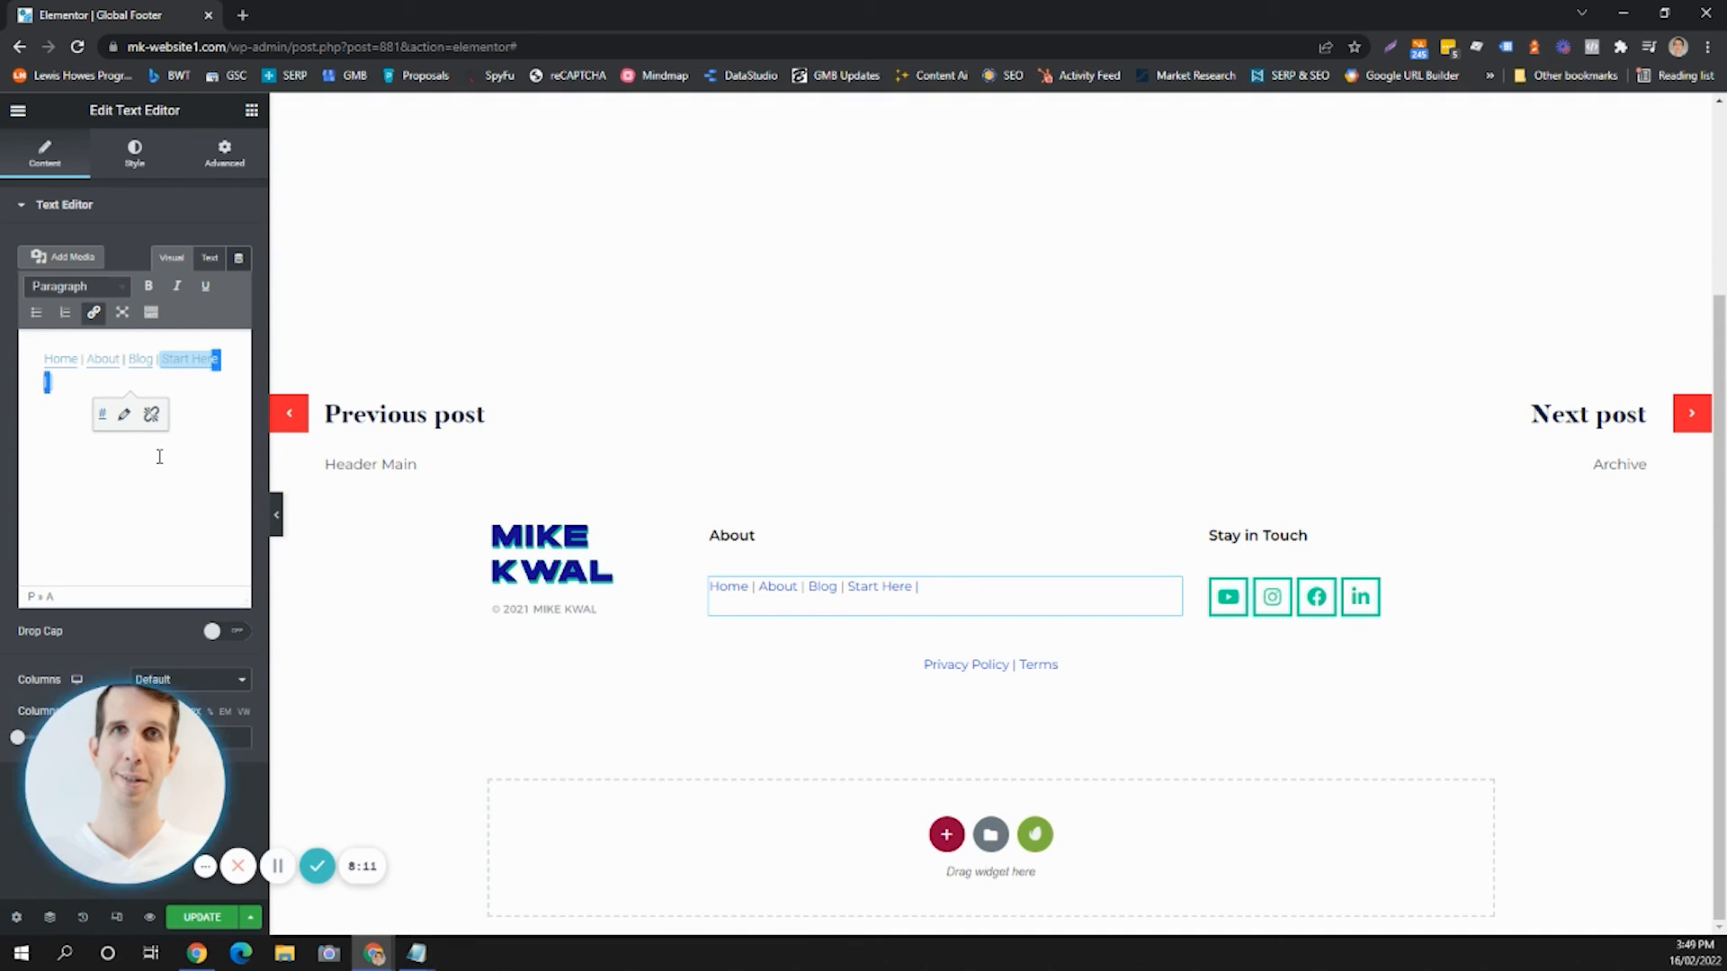
Copy the Start Here link together with its vertical bars and paste it at the end of the link line.
{"action": "key", "text": "ctrl+shift+Left"}
{"action": "key", "text": "shift+Left"}
{"action": "key", "text": "shift+Left"}
{"action": "key", "text": "shift+Left"}
{"action": "key", "text": "shift+Left"}
{"action": "key", "text": "ctrl+c"}
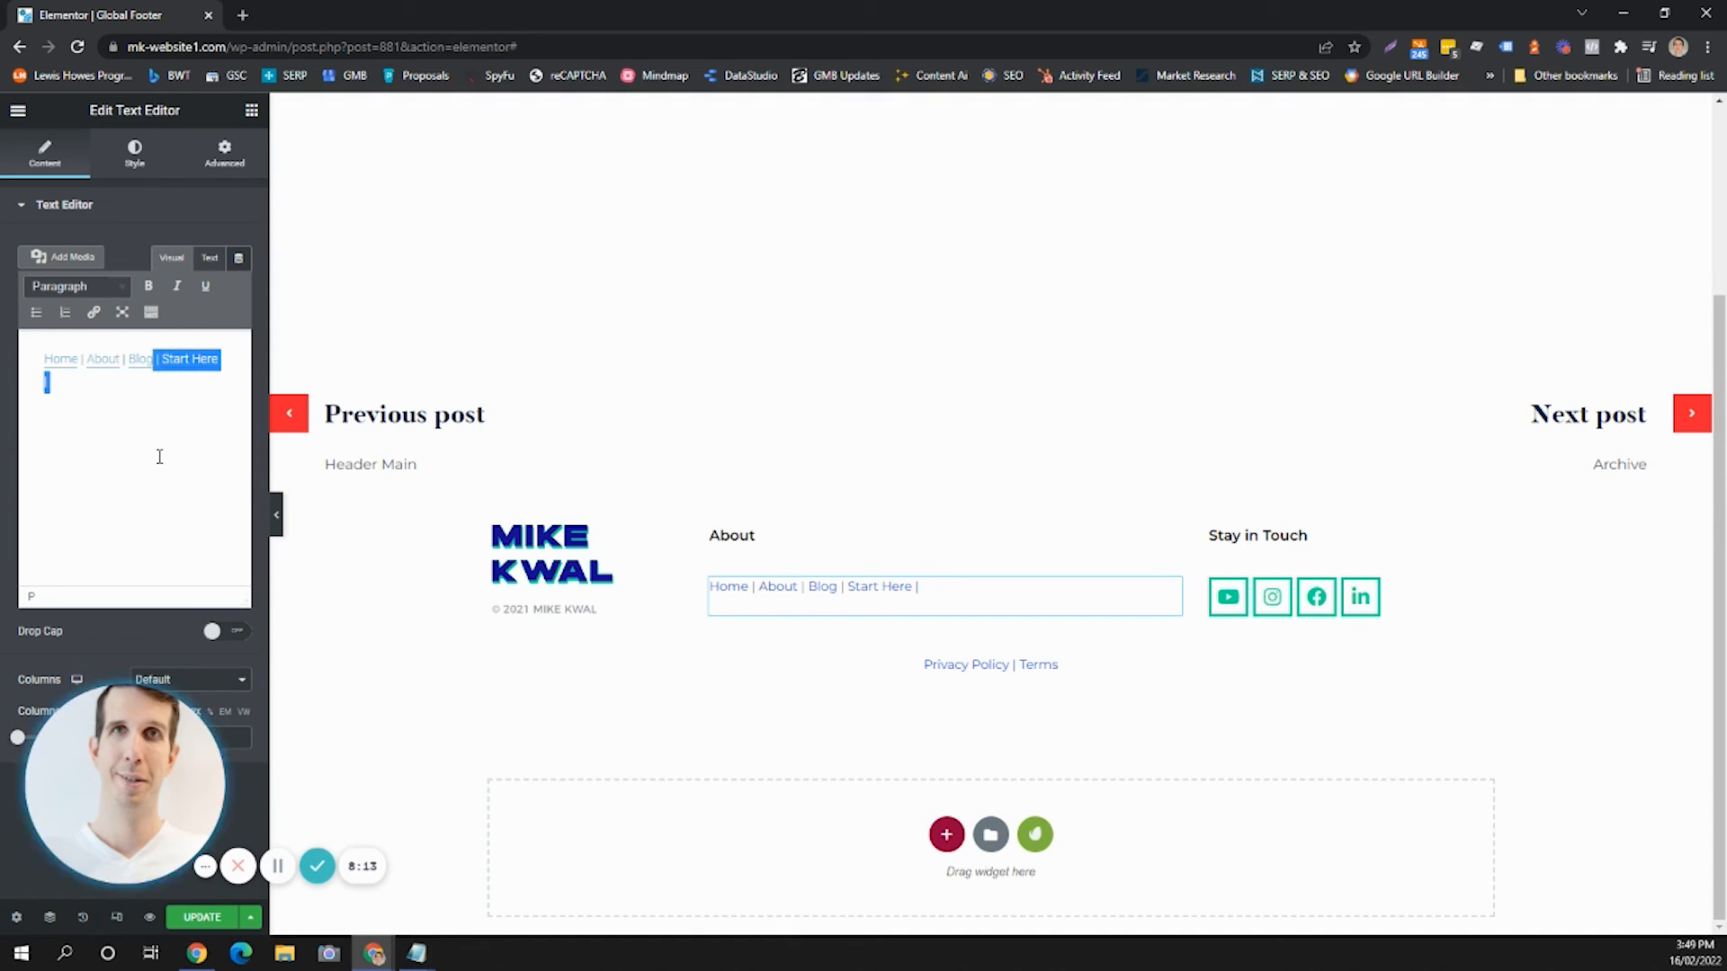
{"action": "key", "text": "Right"}
{"action": "key", "text": "ctrl+v"}
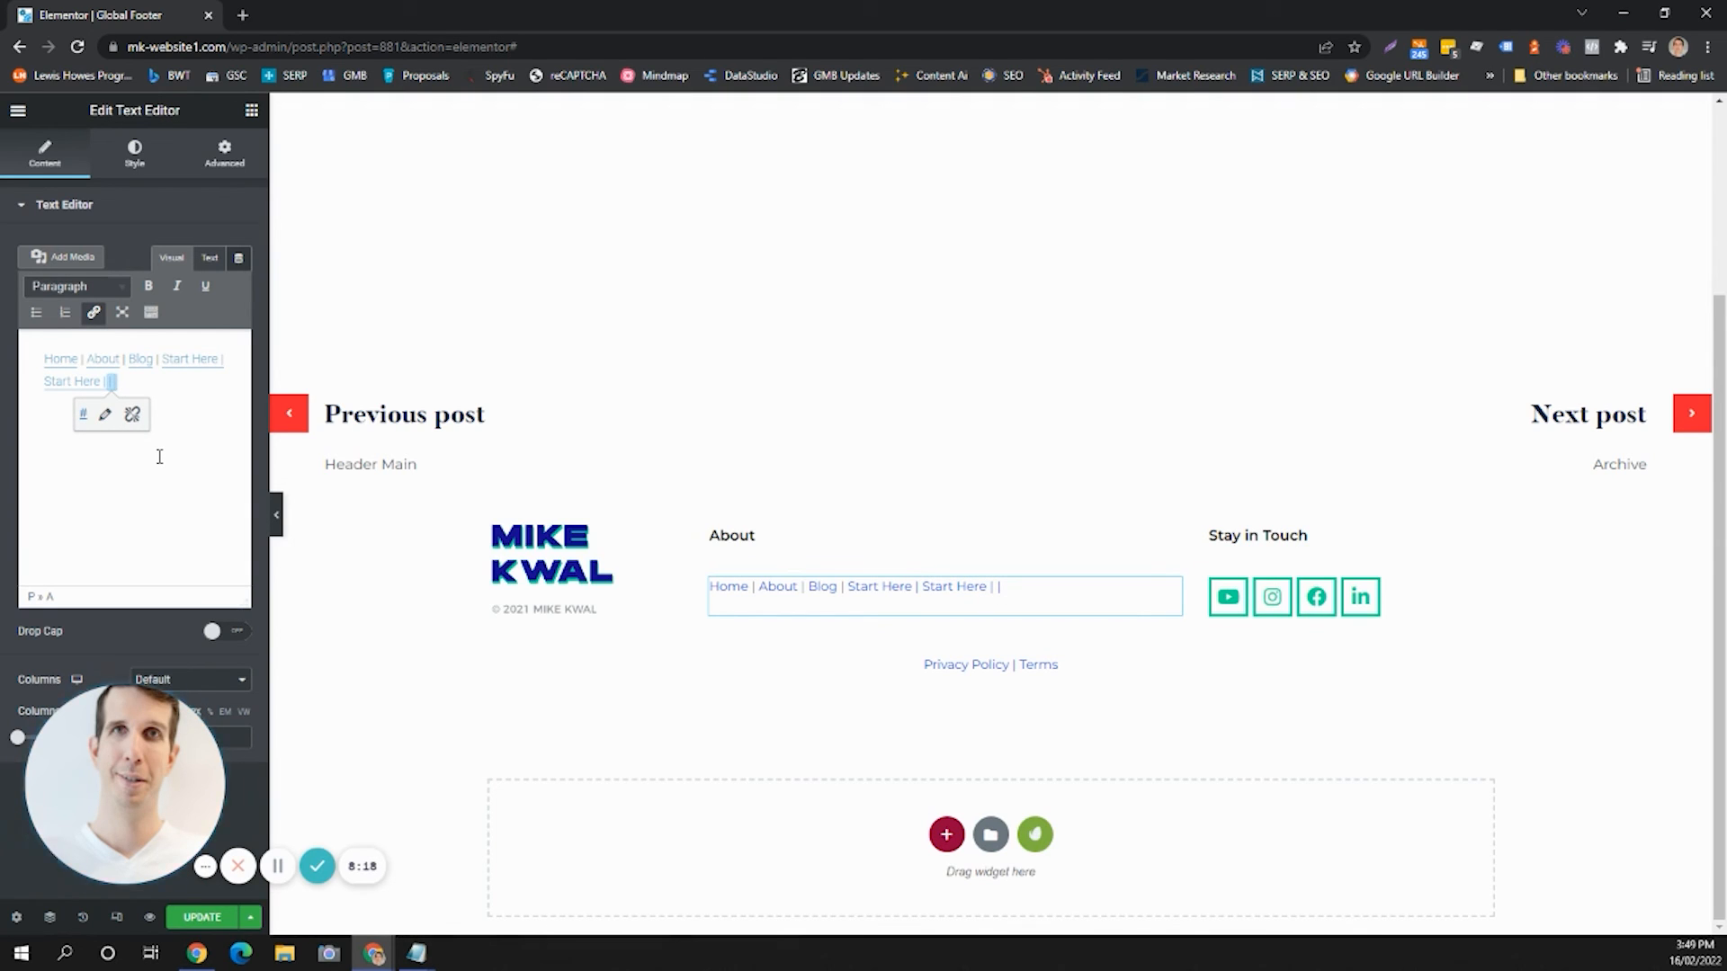
{"action": "key", "text": "BackSpace"}
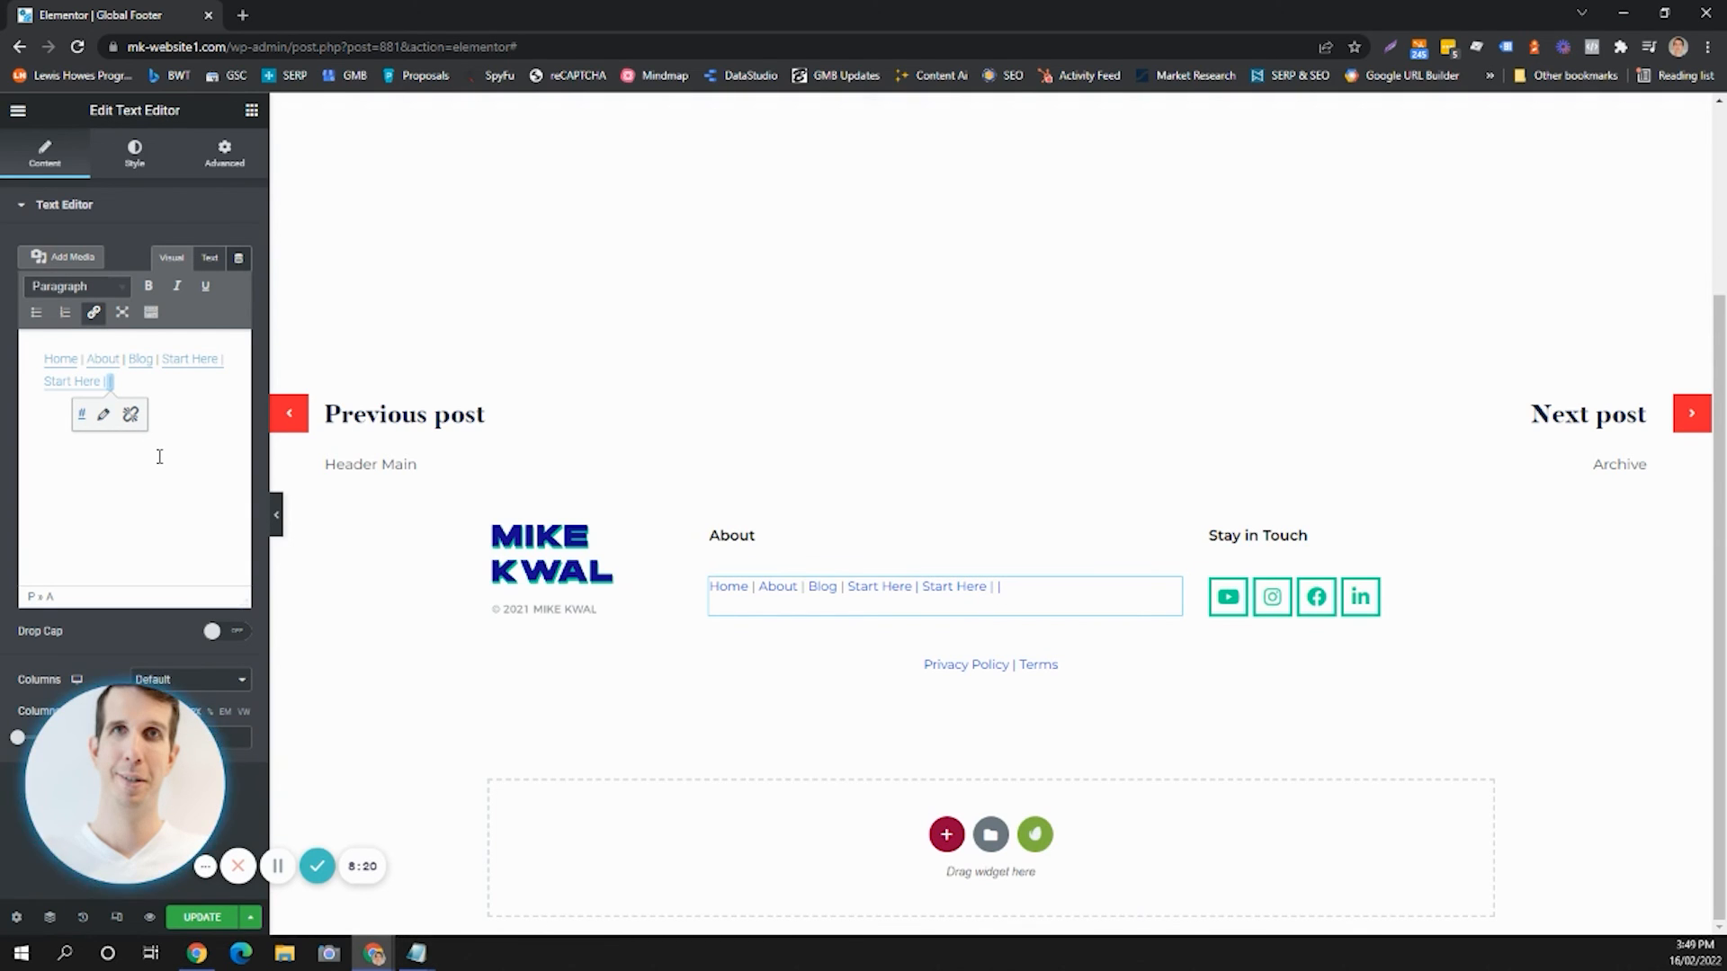
Check the link address of the second Start Here entry in the link line.
{"action": "key", "text": "shift+Home"}
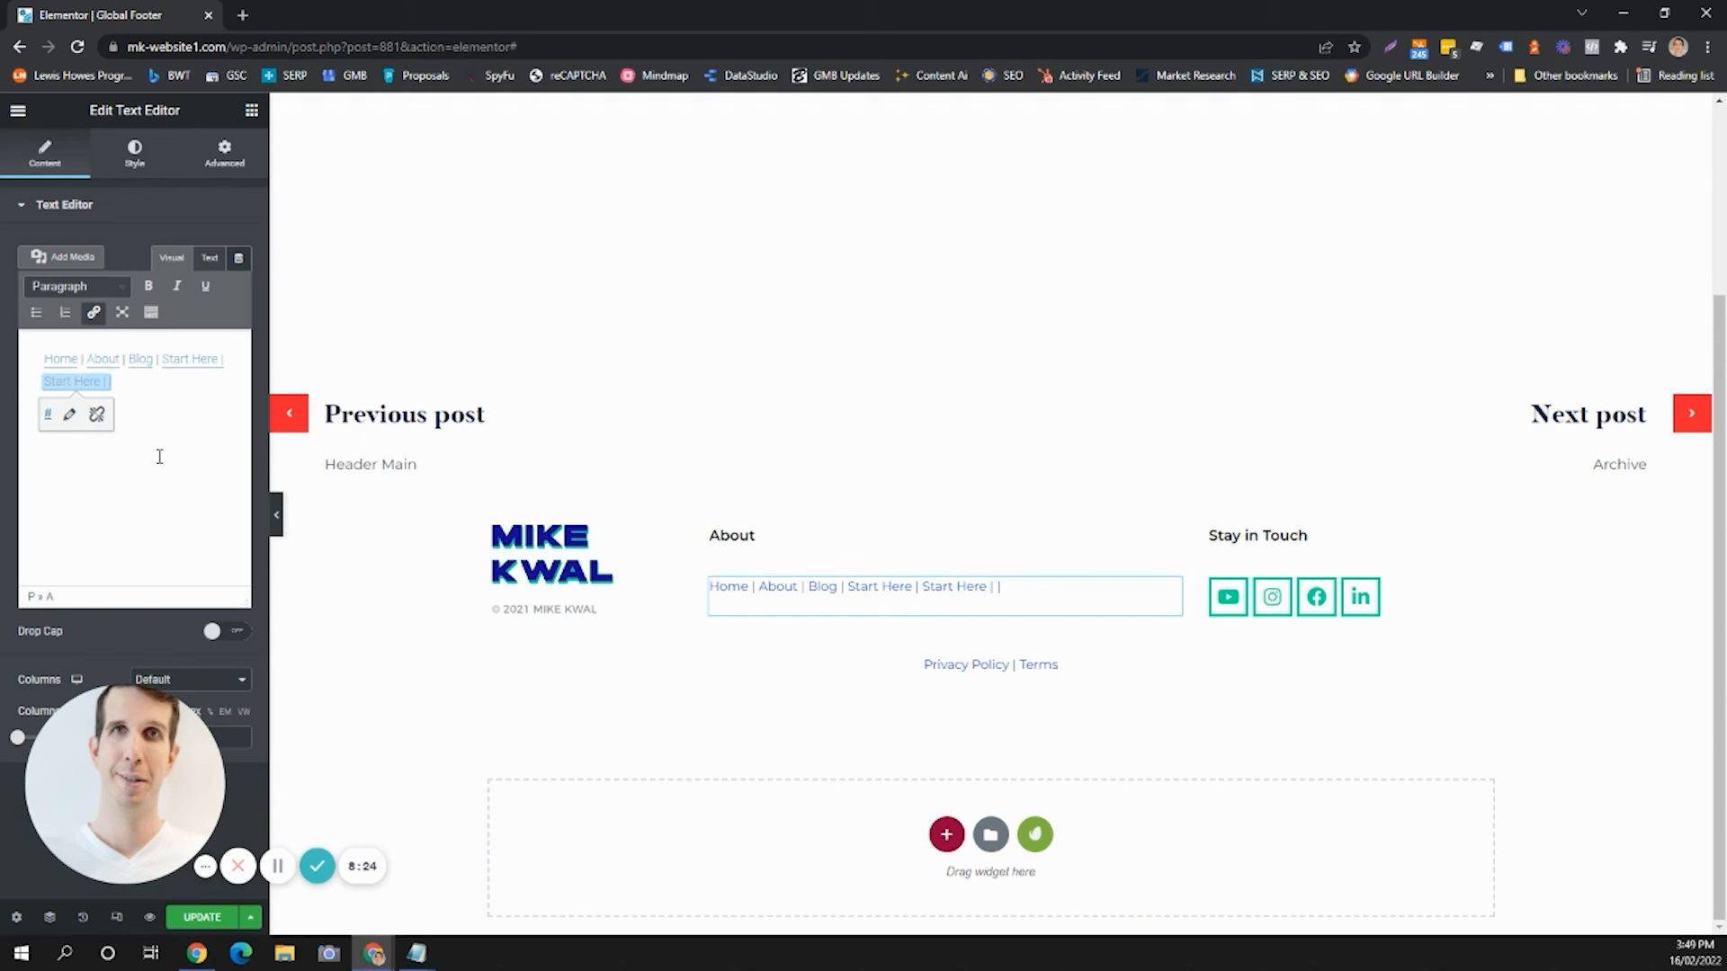
{"action": "left_click", "coordinate": [69, 417]}
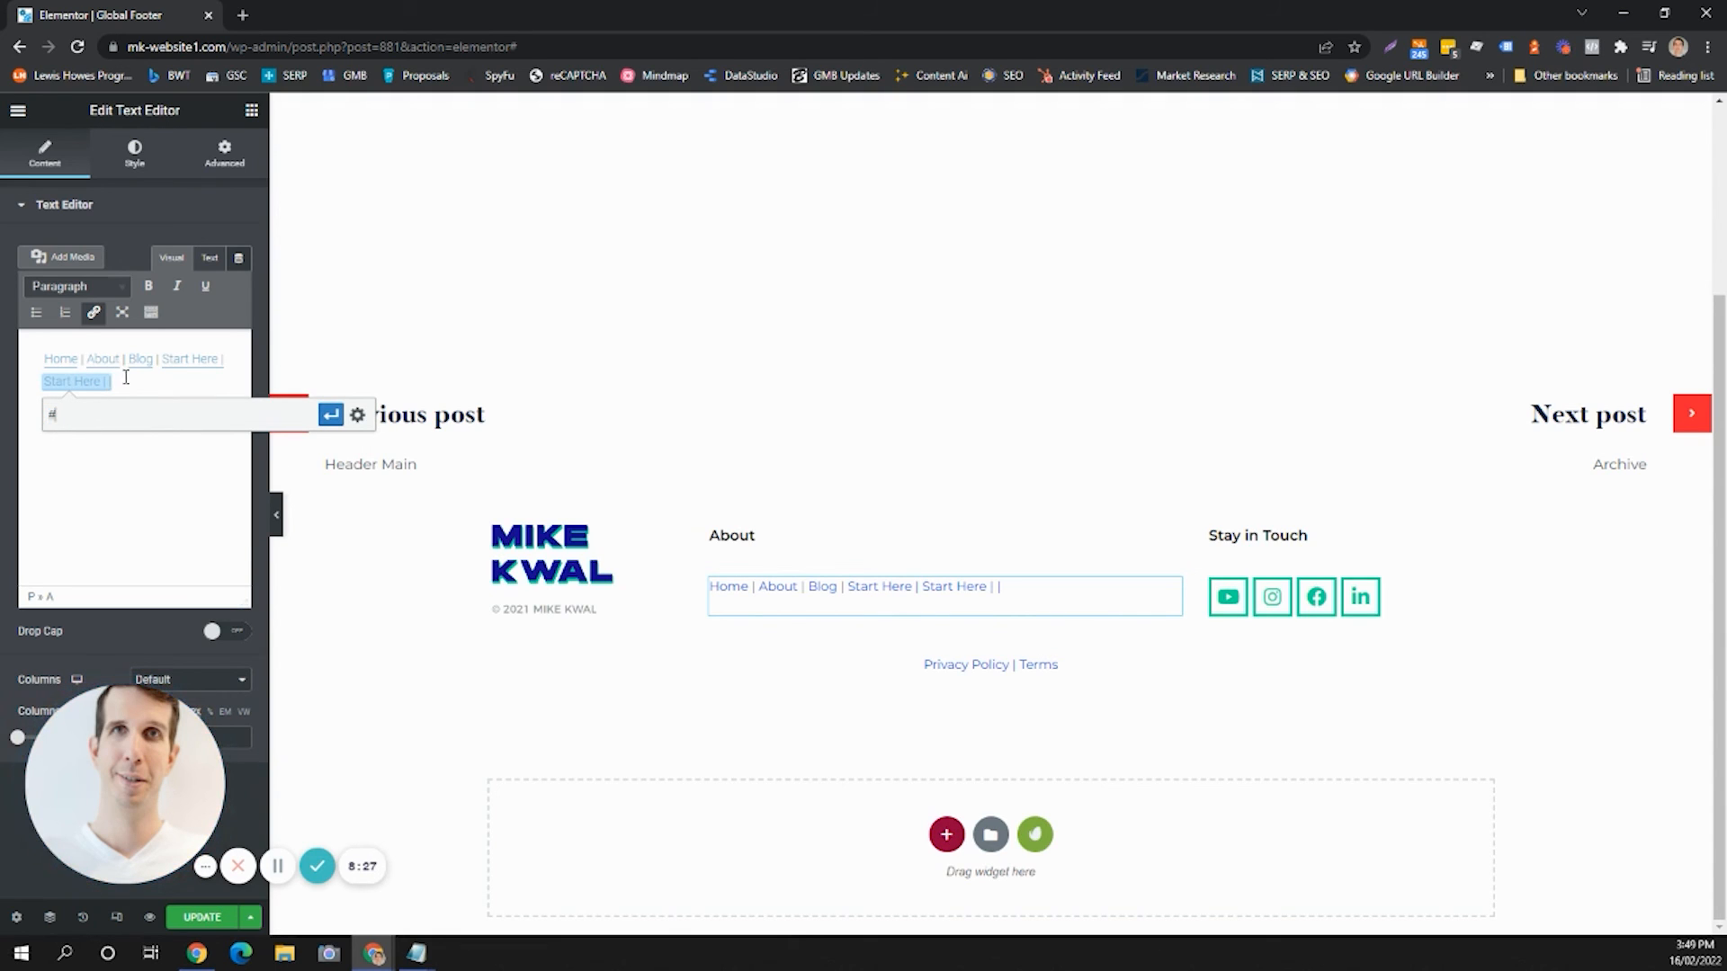
{"action": "left_click", "coordinate": [126, 378]}
Rename the second Start Here entry as "Contact Us" and remove the surplus vertical bar after it.
{"action": "double_click", "coordinate": [89, 382]}
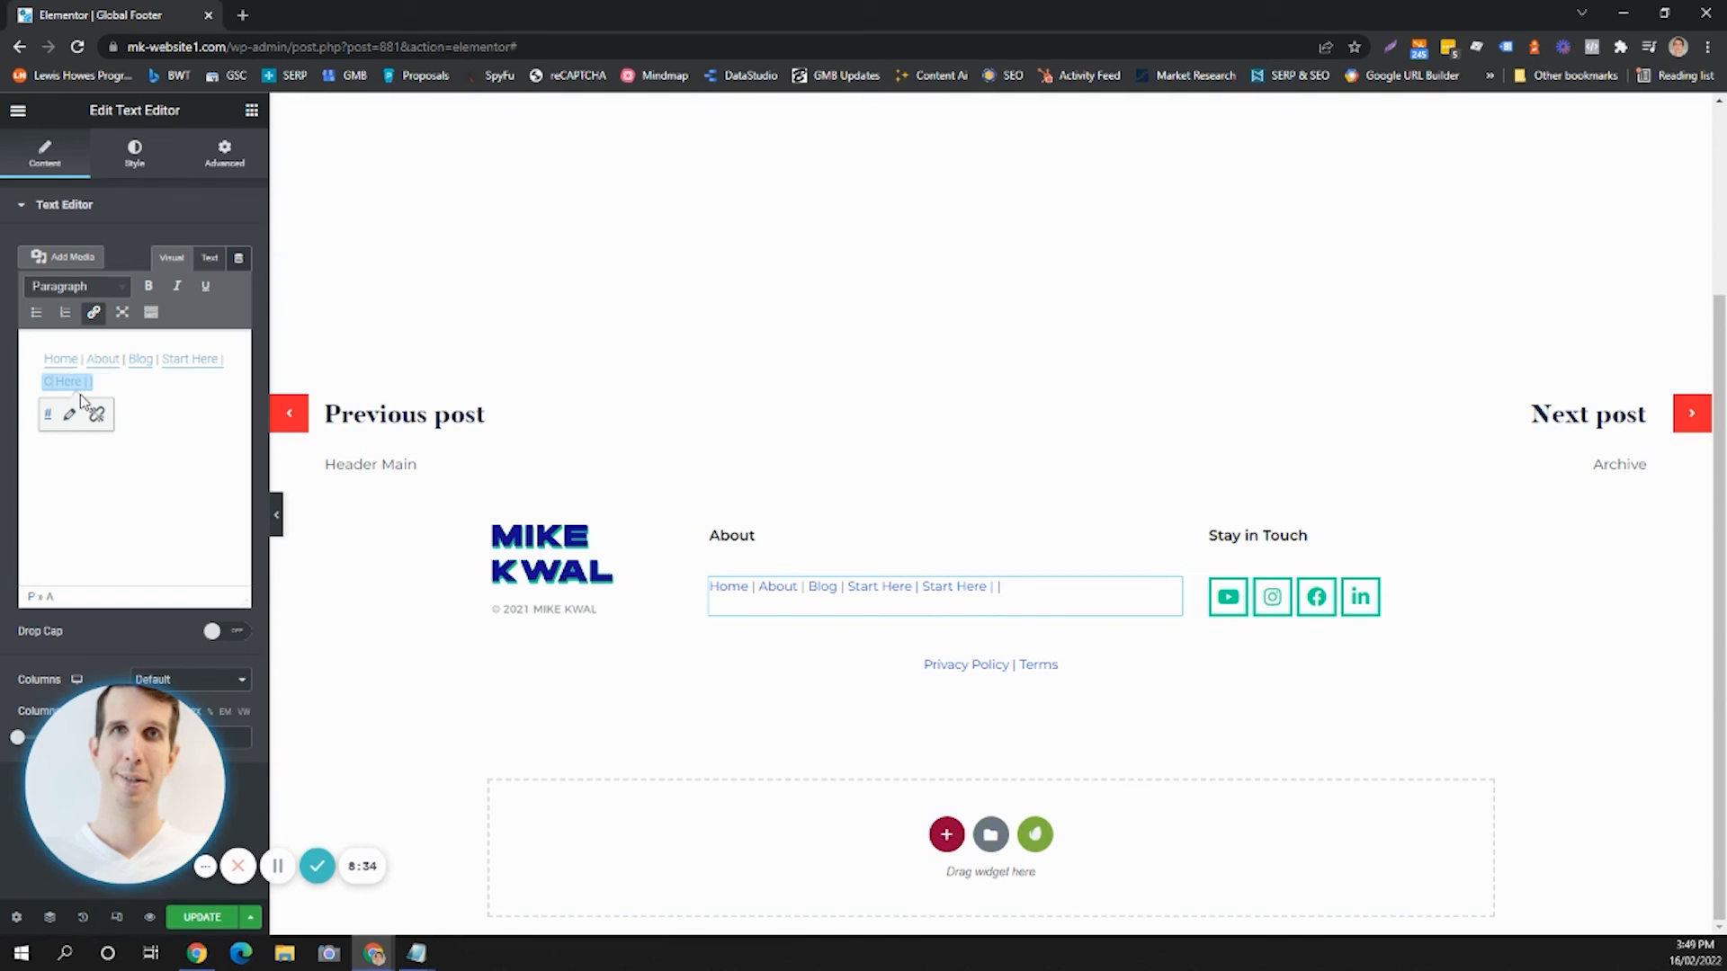
{"action": "type", "text": "Contact Us"}
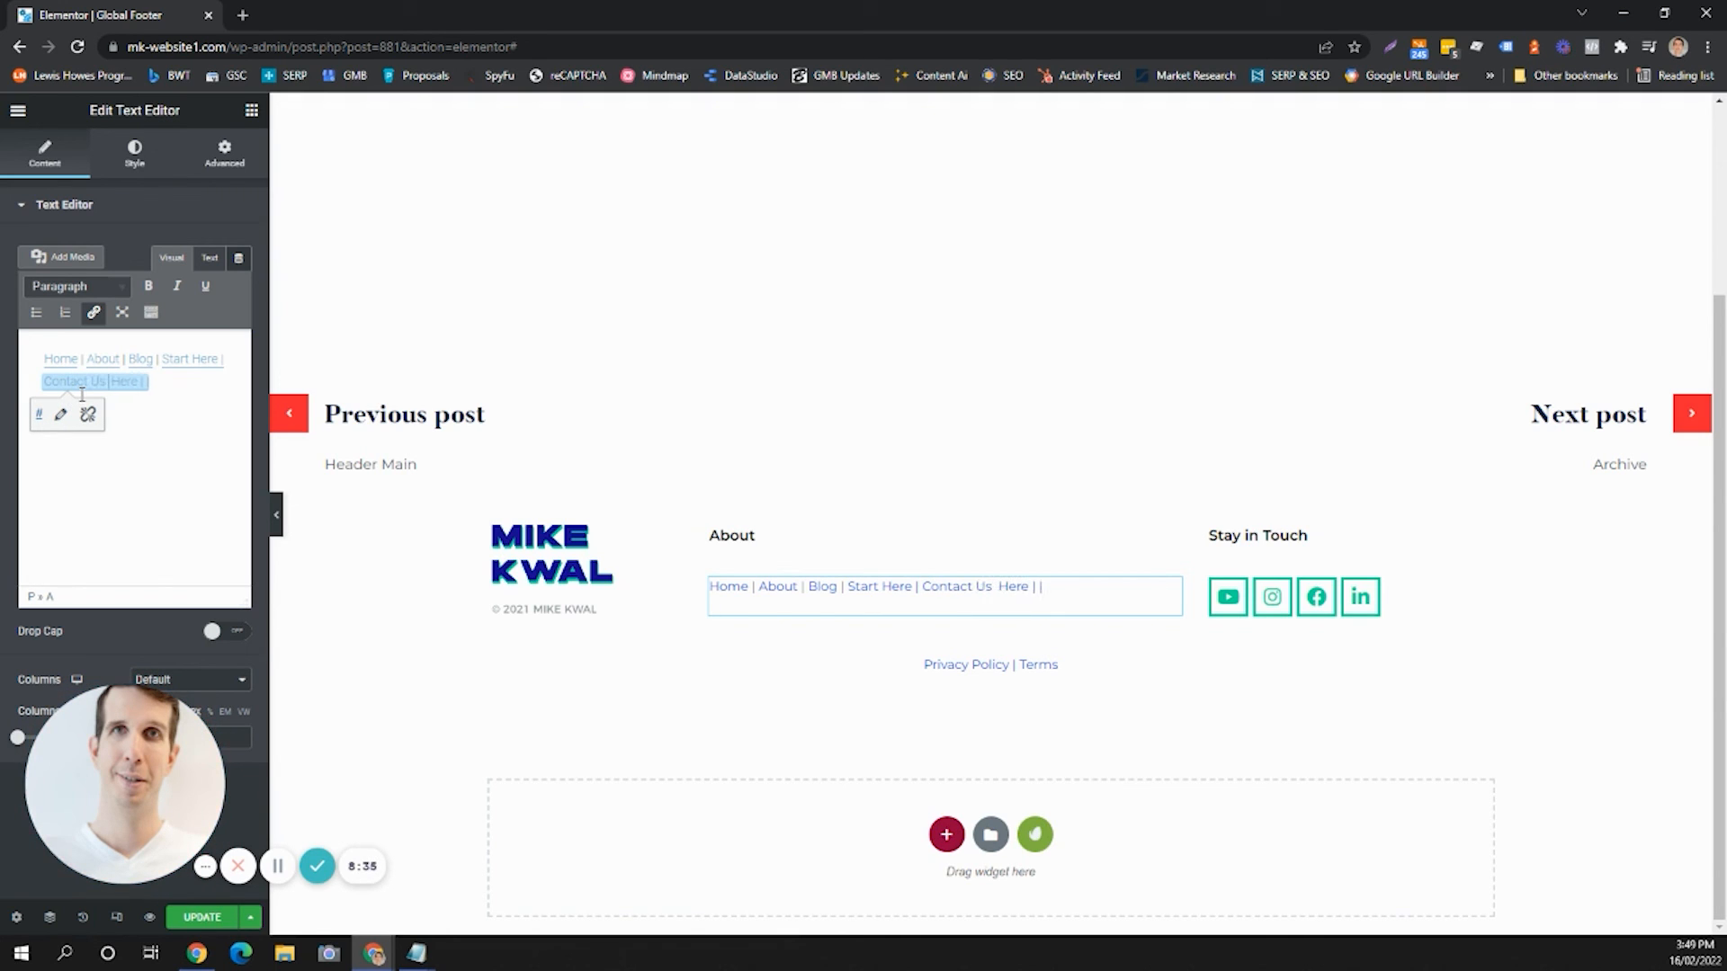
{"action": "key", "text": "BackSpace"}
{"action": "key", "text": "BackSpace"}
{"action": "key", "text": "BackSpace"}
{"action": "key", "text": "BackSpace"}
{"action": "key", "text": "BackSpace"}
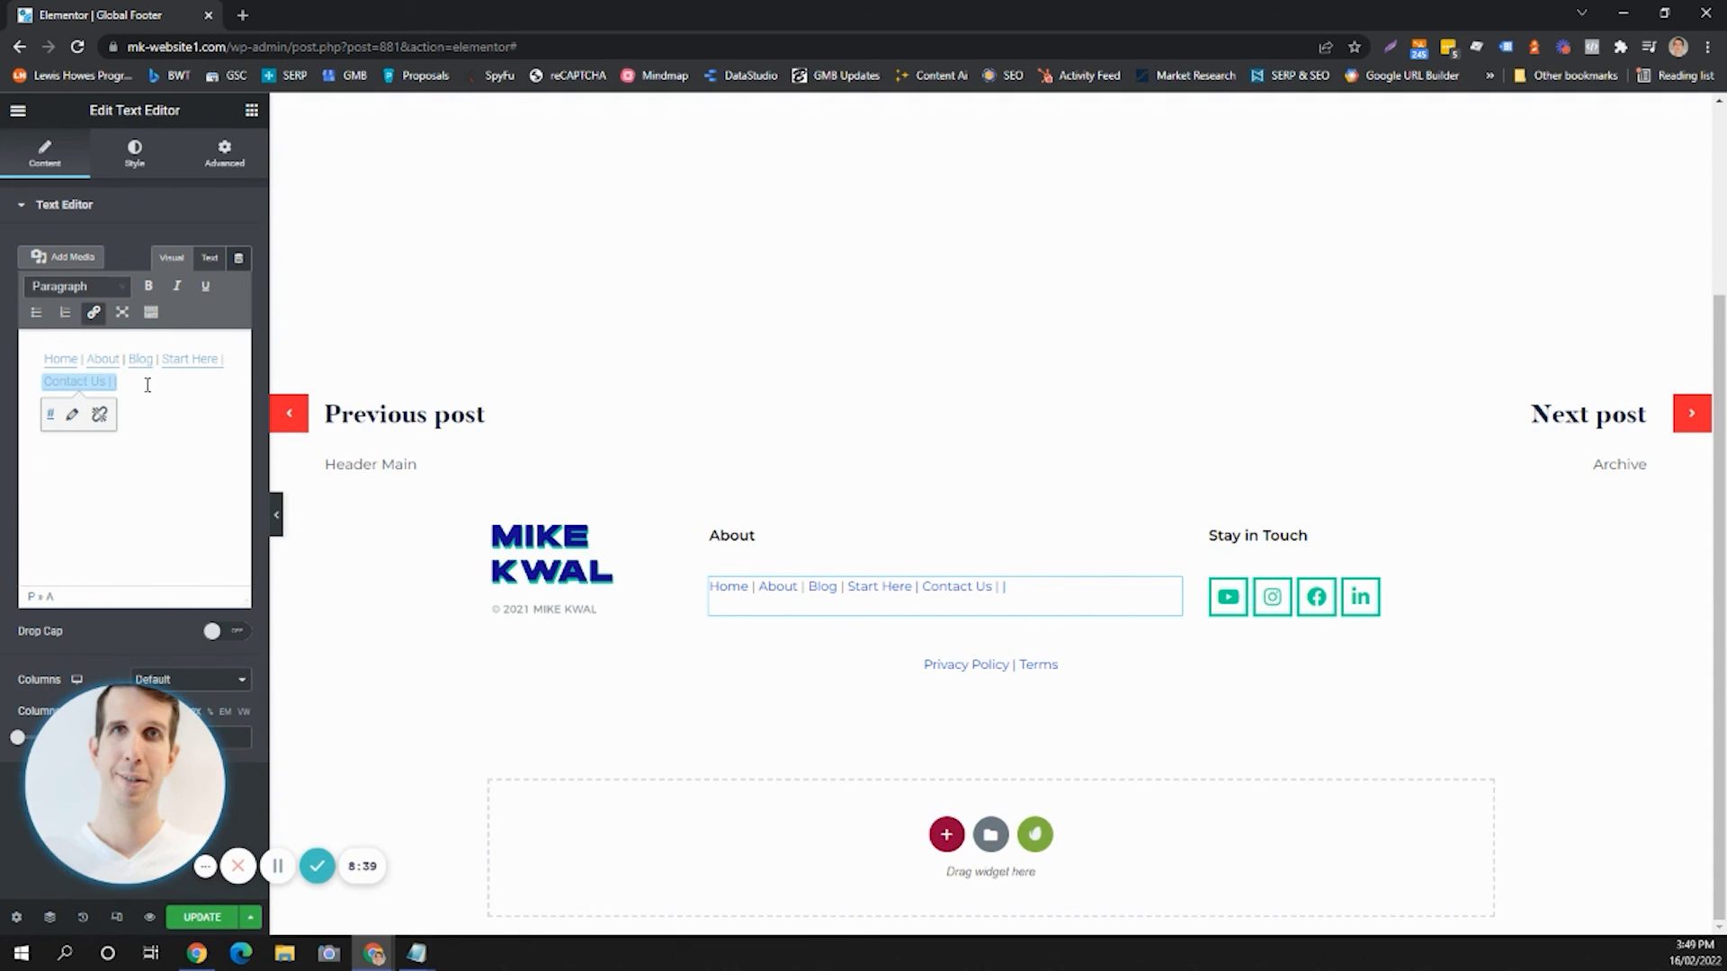
{"action": "key", "text": "BackSpace"}
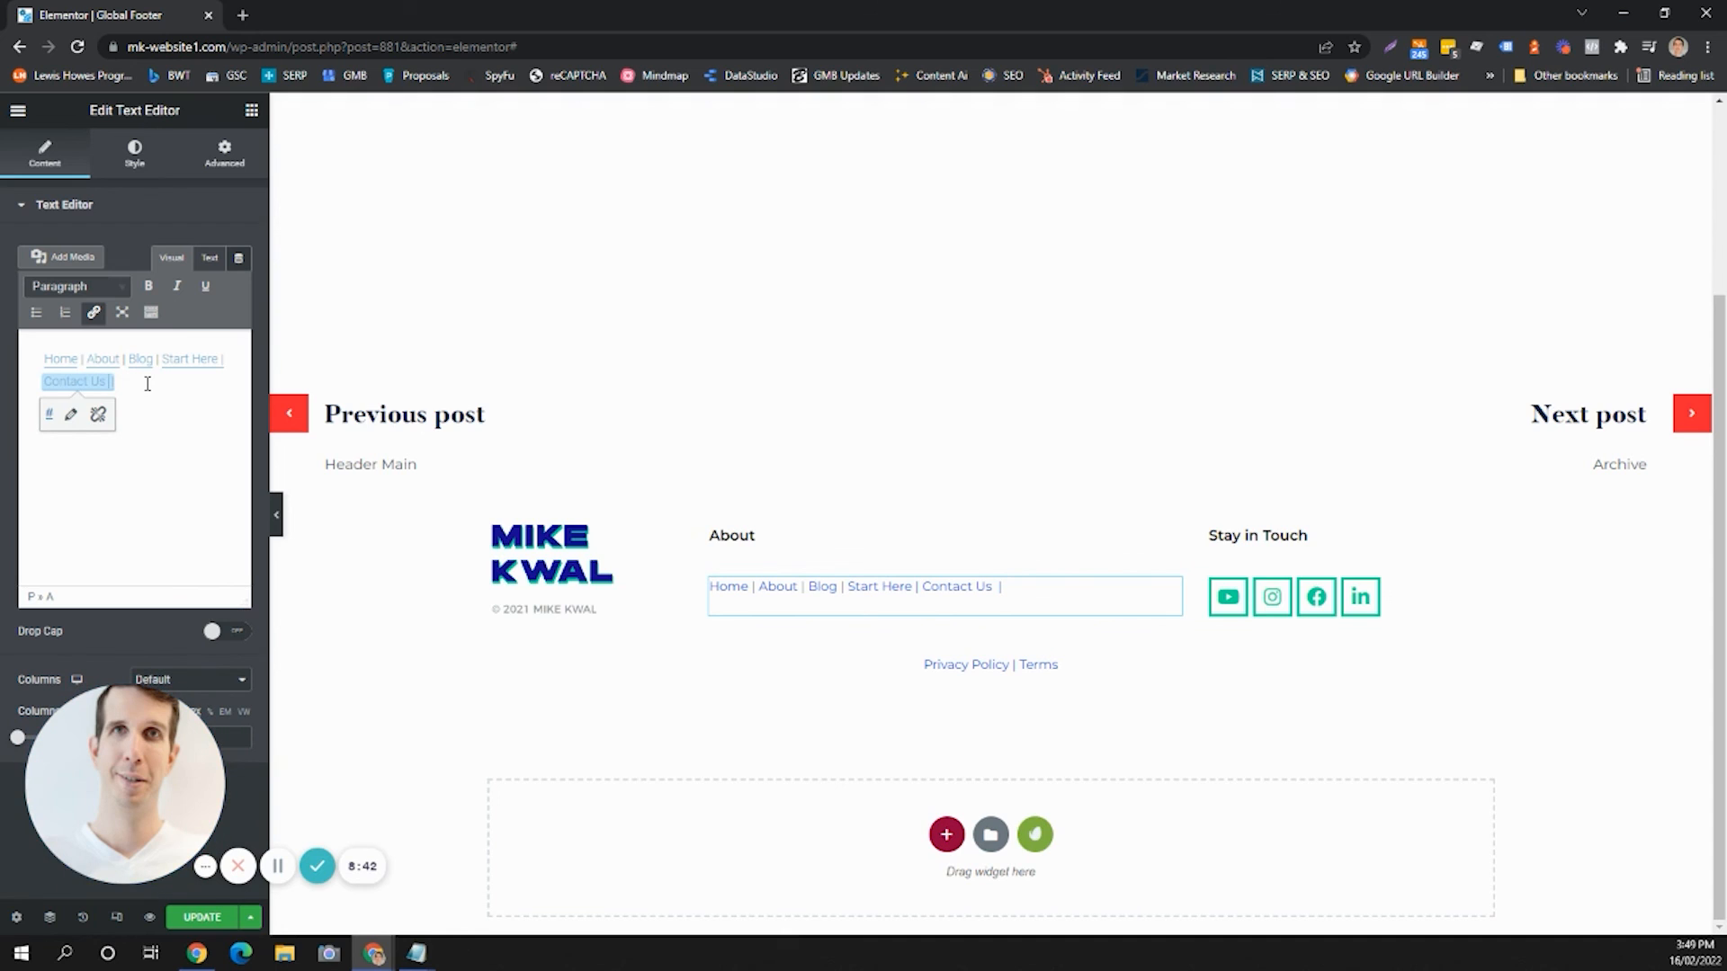
{"action": "left_click", "coordinate": [147, 385]}
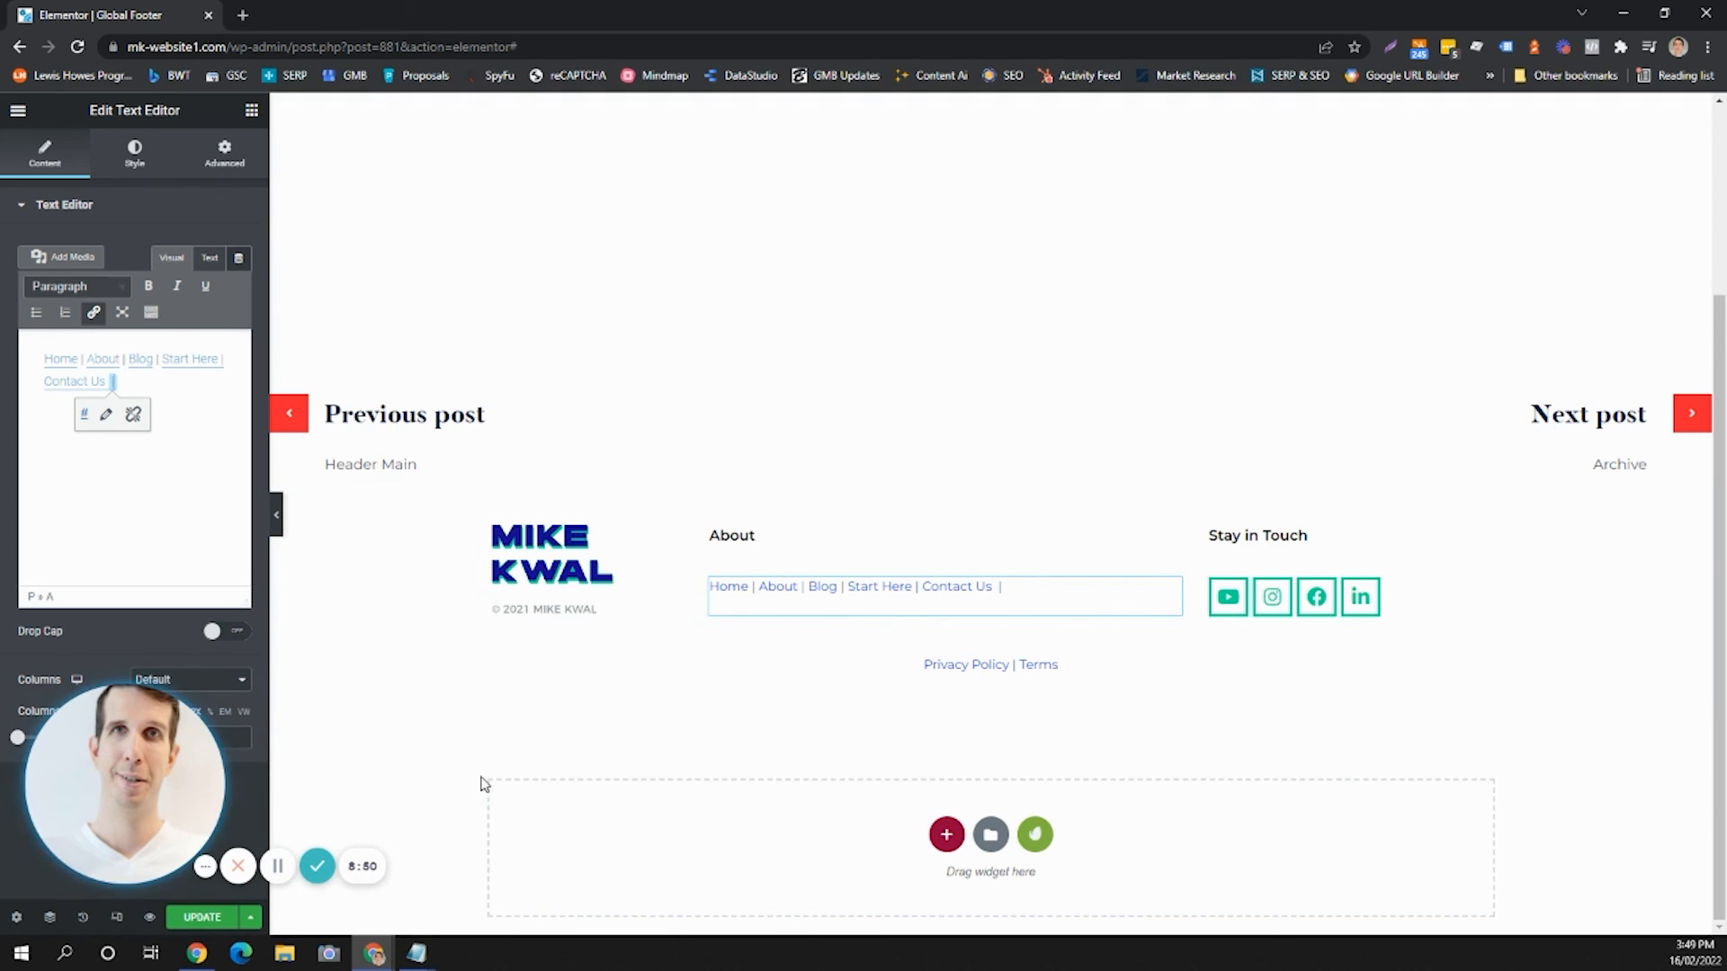
Update the Global Footer template and view its page on the site.
{"action": "left_click", "coordinate": [203, 920]}
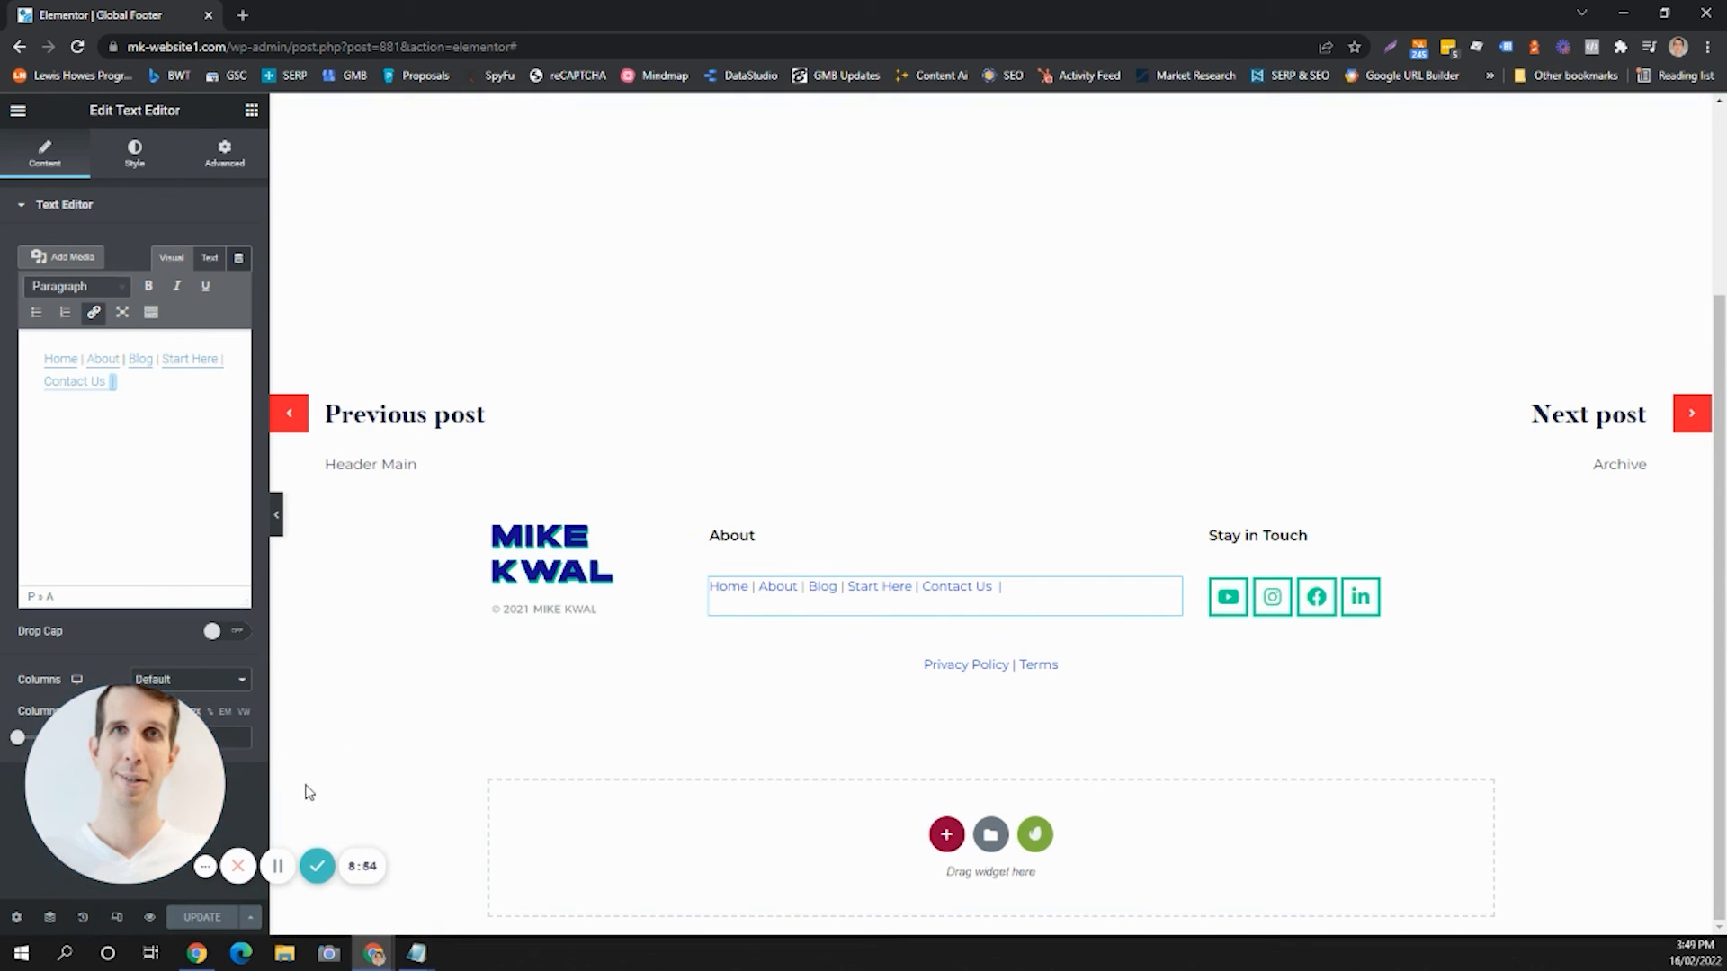
{"action": "left_click", "coordinate": [18, 111]}
{"action": "left_click", "coordinate": [100, 385]}
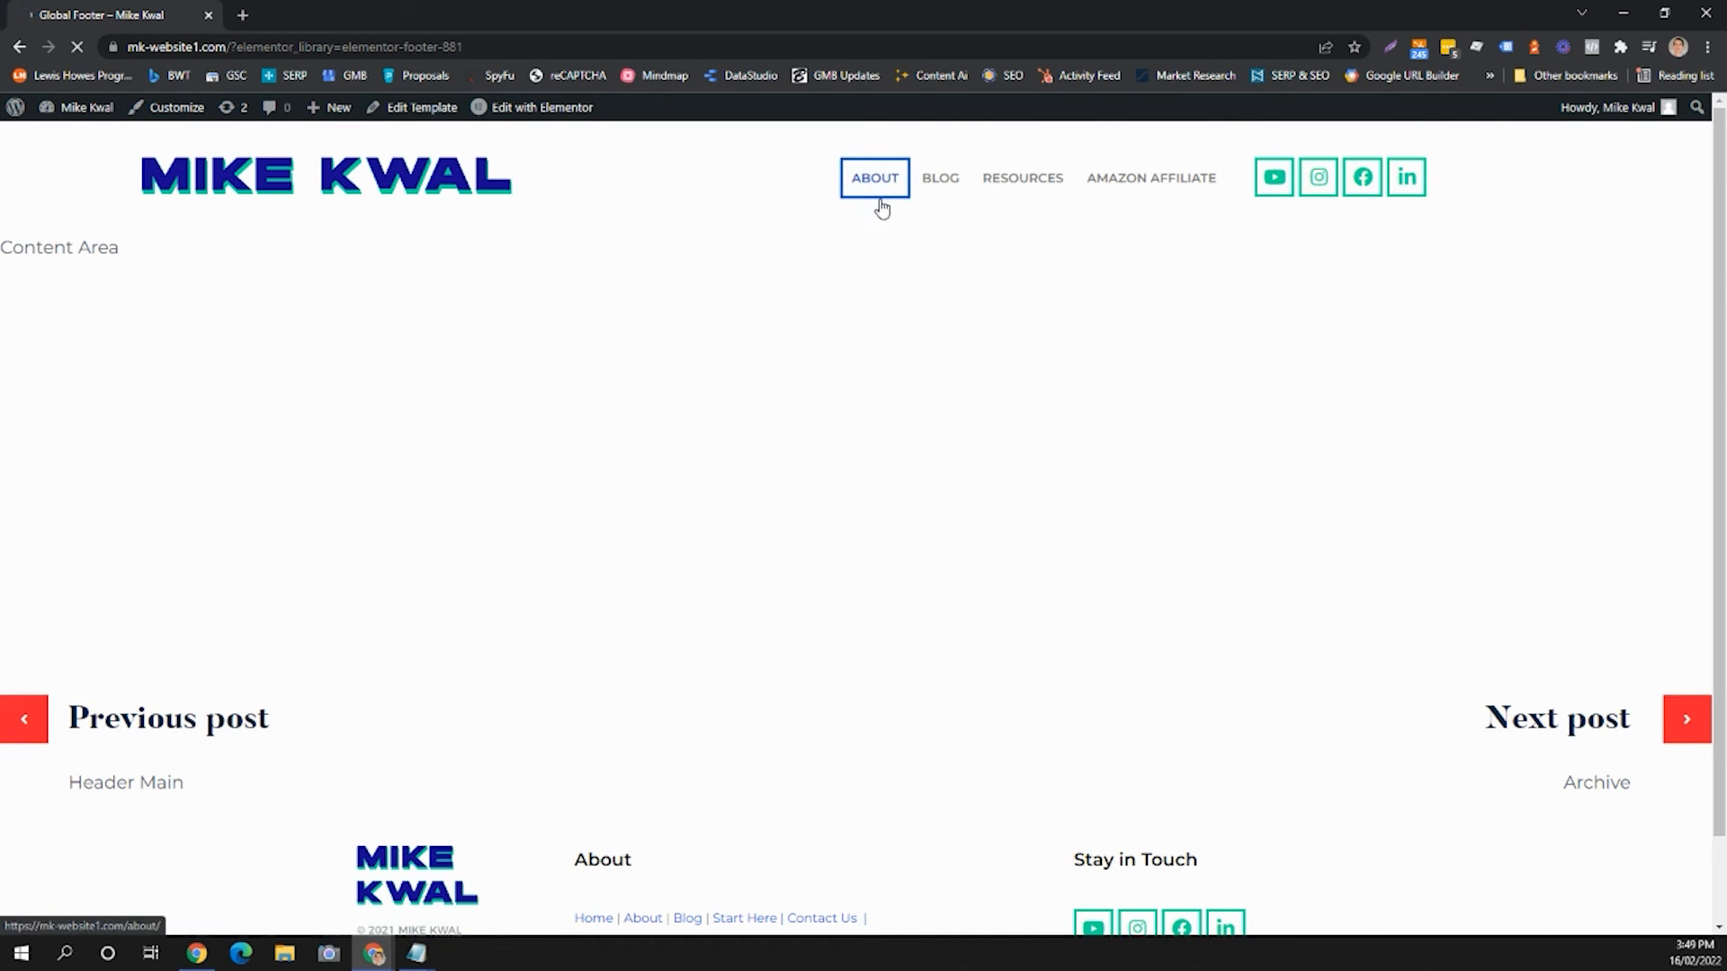
Open the site's About page and examine the updated footer at its end.
{"action": "left_click", "coordinate": [863, 205]}
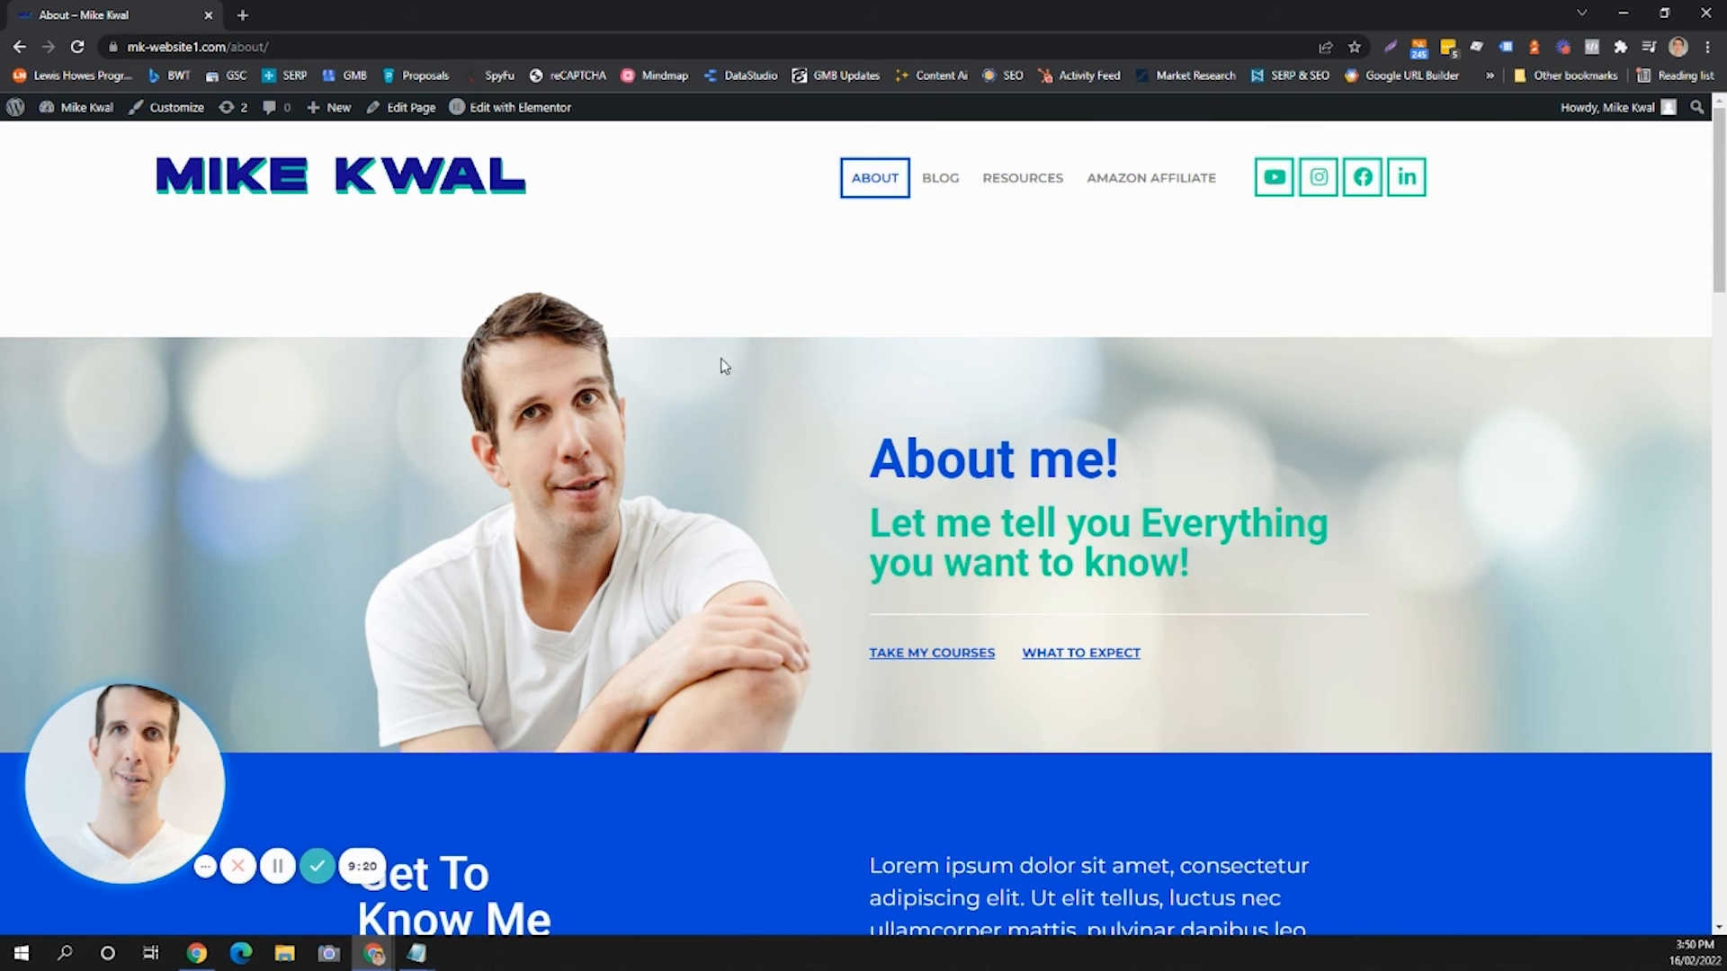
{"action": "scroll", "coordinate": [659, 435], "scroll_direction": "down", "scroll_amount": 3}
{"action": "scroll", "coordinate": [660, 432], "scroll_direction": "down", "scroll_amount": 10}
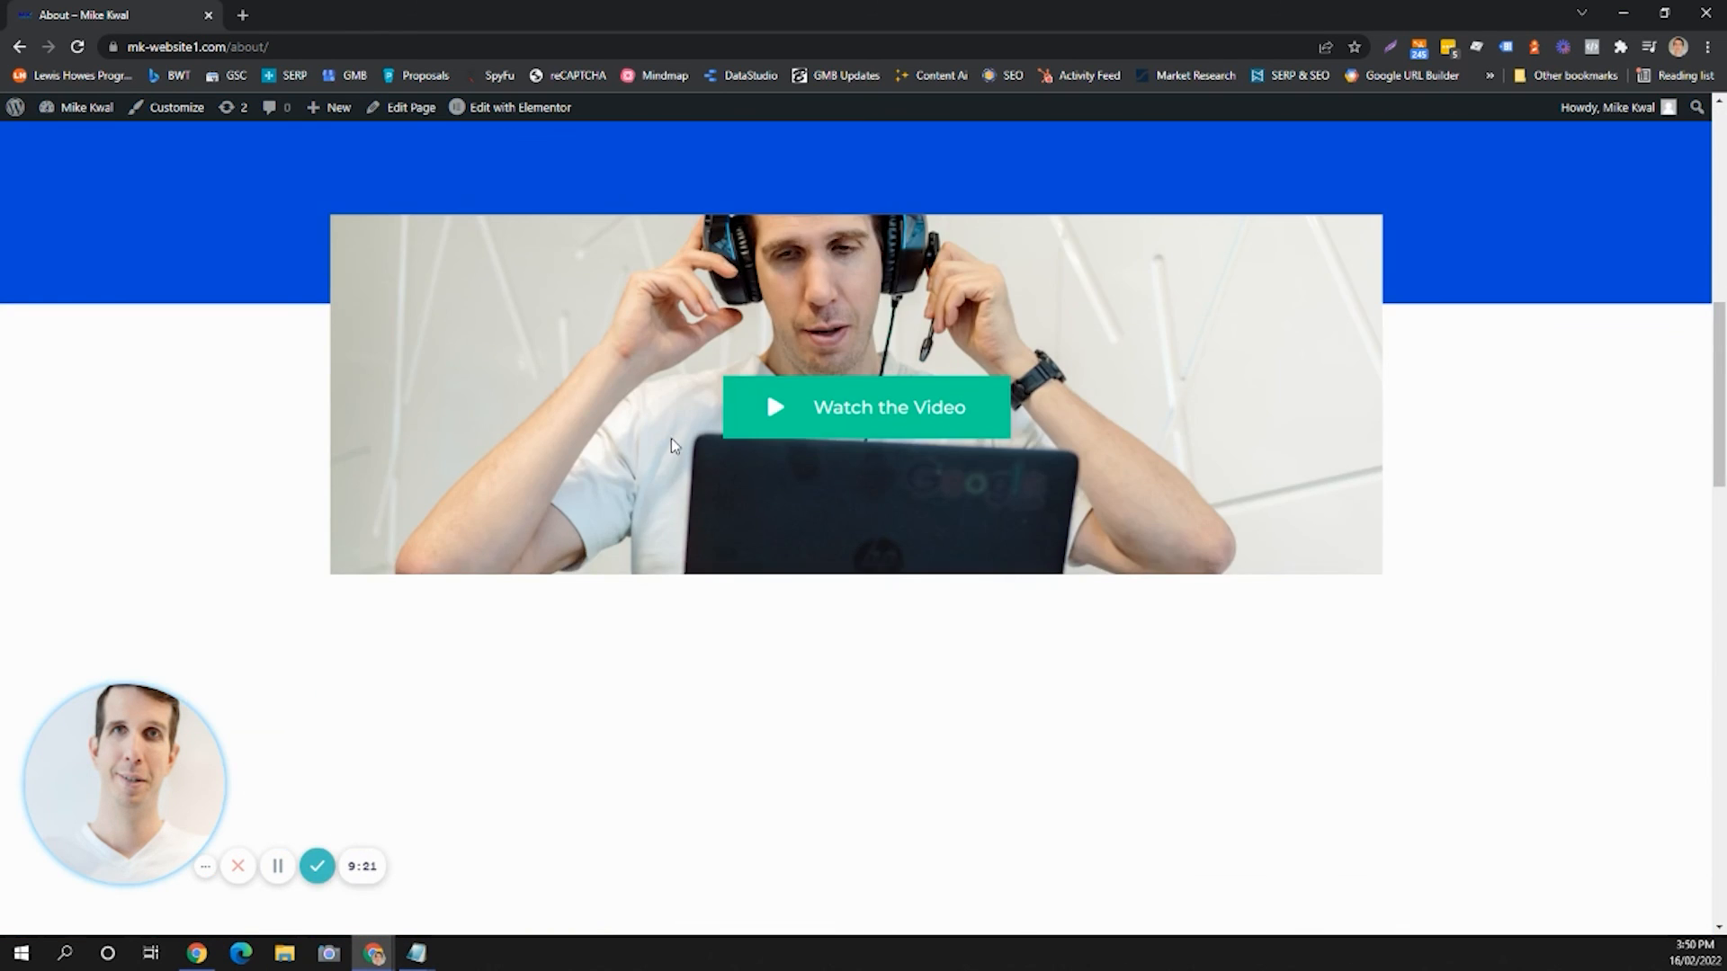
{"action": "scroll", "coordinate": [706, 443], "scroll_direction": "down", "scroll_amount": 15}
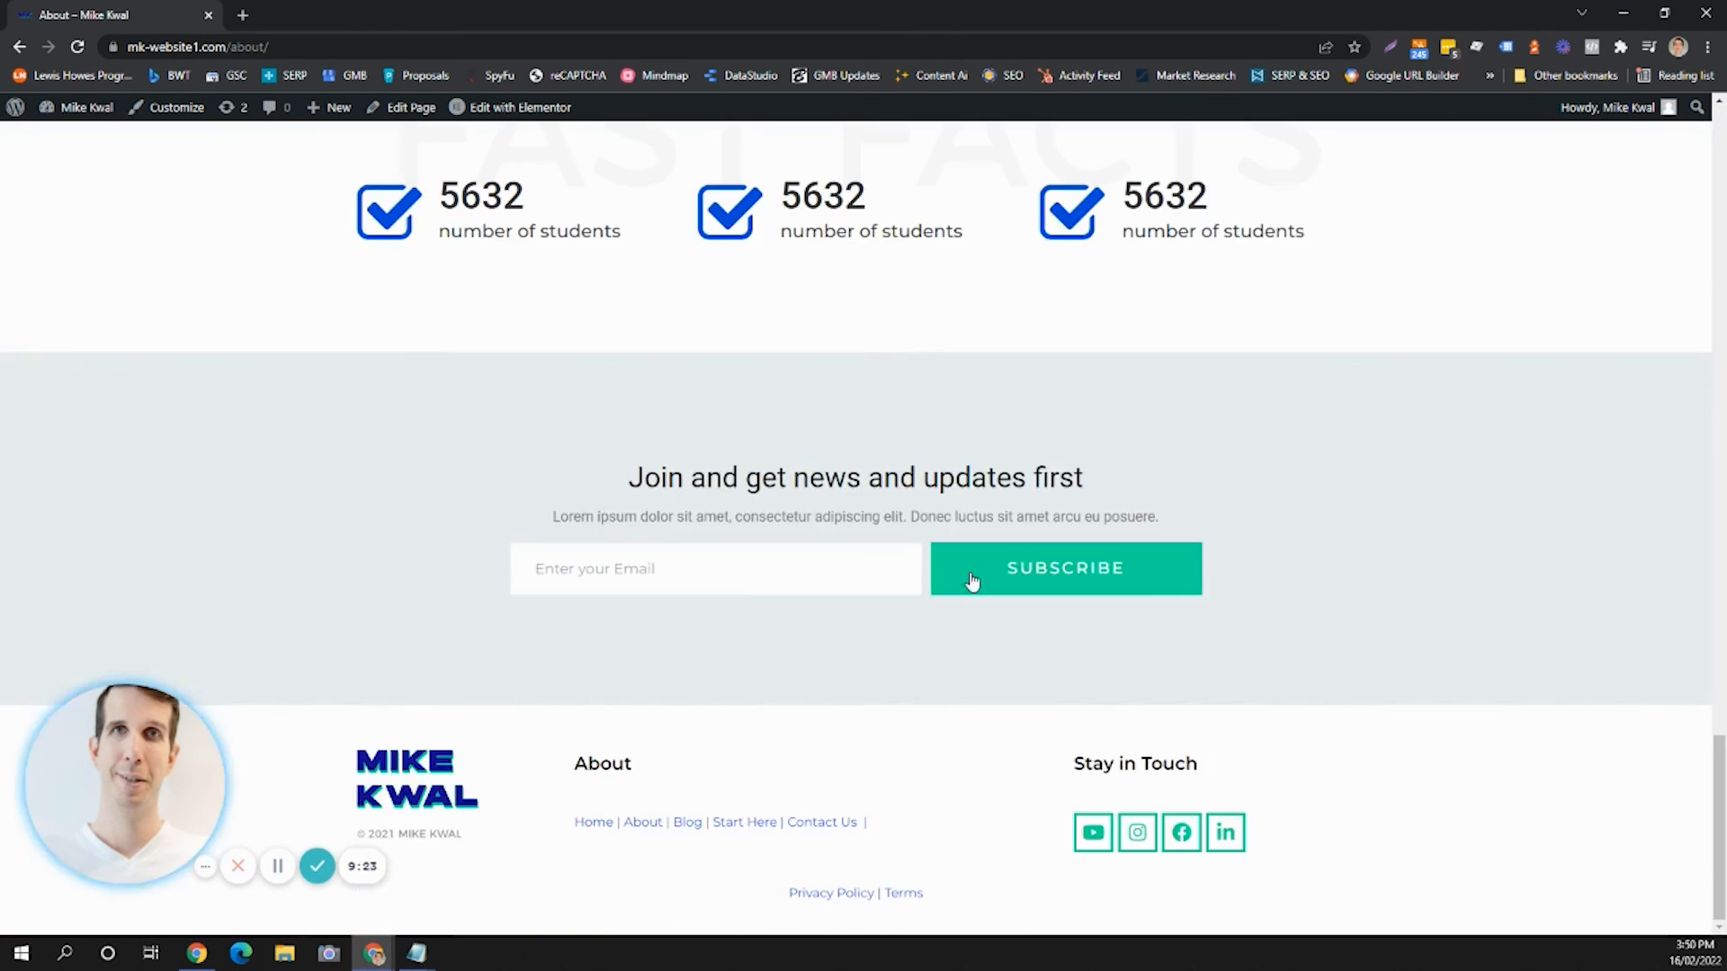